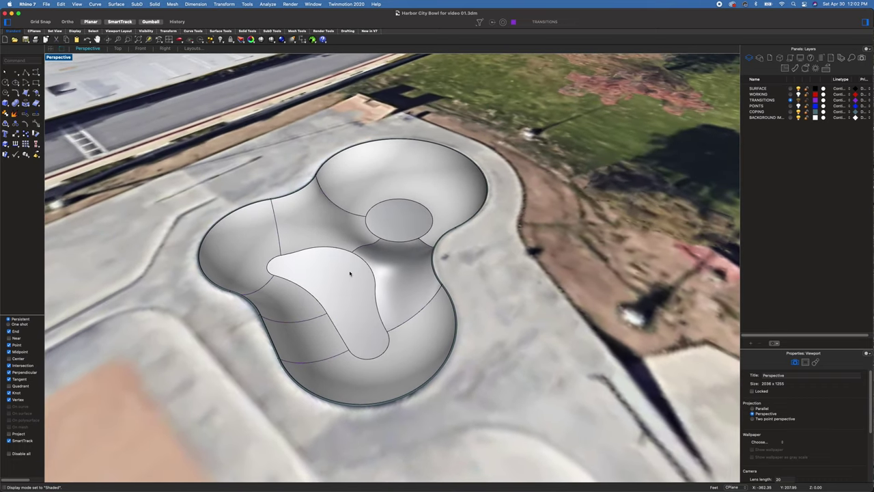
{"action": "scroll", "coordinate": [348, 275], "scroll_direction": "down", "scroll_amount": 2}
{"action": "right_click_drag", "start_coordinate": [348, 277], "coordinate": [393, 333]}
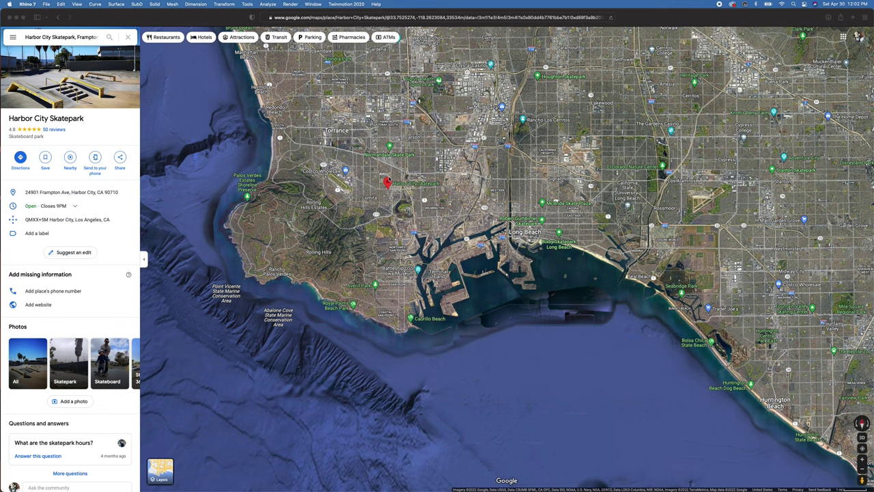
Locate Harbor City Skatepark in the Google Maps satellite view and examine its bowl up close
{"action": "scroll", "coordinate": [389, 180], "scroll_direction": "up", "scroll_amount": 3}
{"action": "scroll", "coordinate": [388, 195], "scroll_direction": "up", "scroll_amount": 4}
{"action": "scroll", "coordinate": [385, 222], "scroll_direction": "up", "scroll_amount": 5}
{"action": "scroll", "coordinate": [385, 228], "scroll_direction": "up", "scroll_amount": 5}
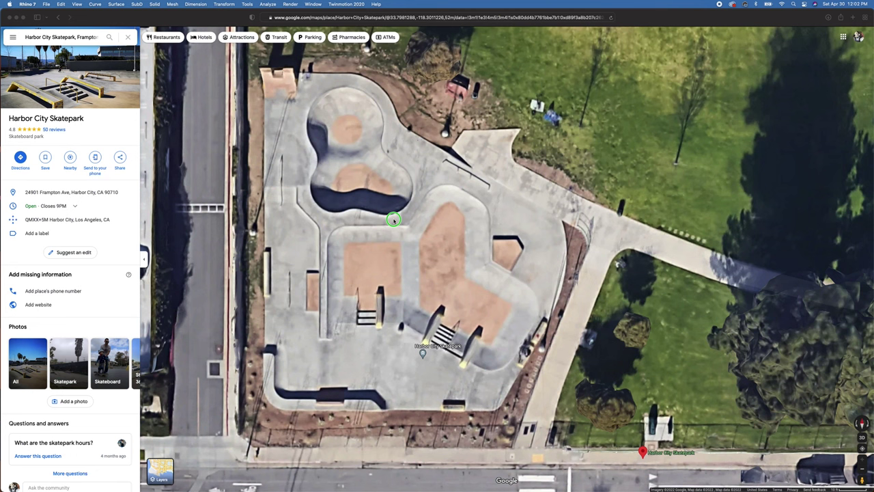
{"action": "right_click", "coordinate": [394, 221]}
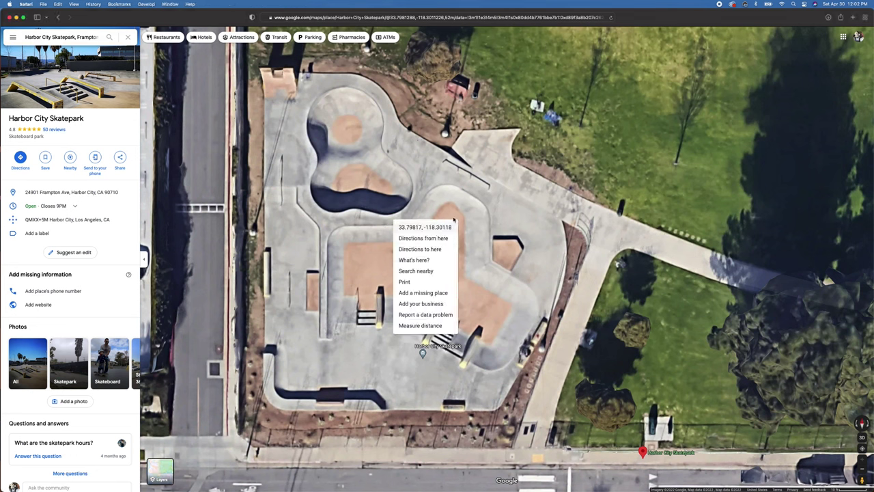
{"action": "left_click", "coordinate": [490, 215]}
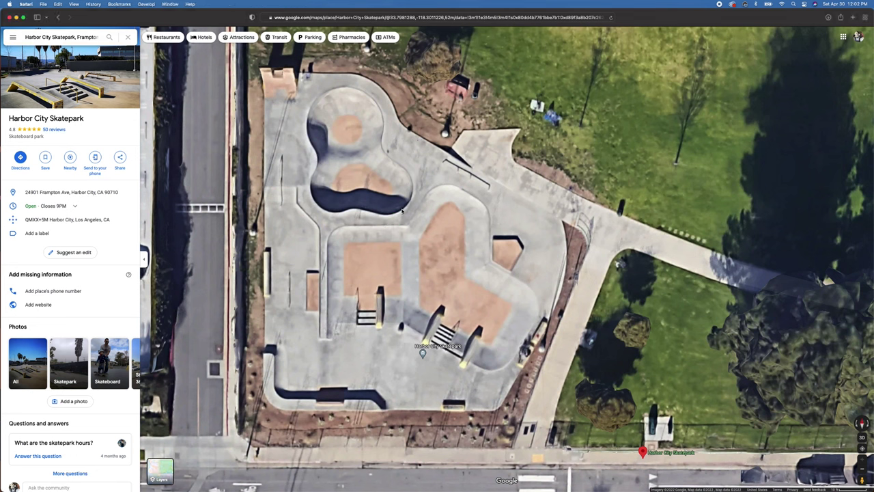
Switch to Rhino and start a new model from a template that uses feet
{"action": "key", "text": "super+Tab"}
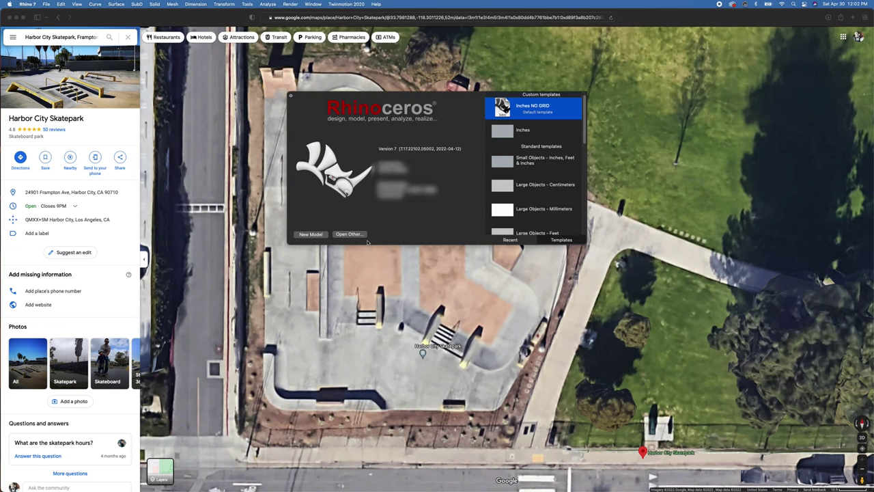
{"action": "scroll", "coordinate": [532, 212], "scroll_direction": "down", "scroll_amount": 3}
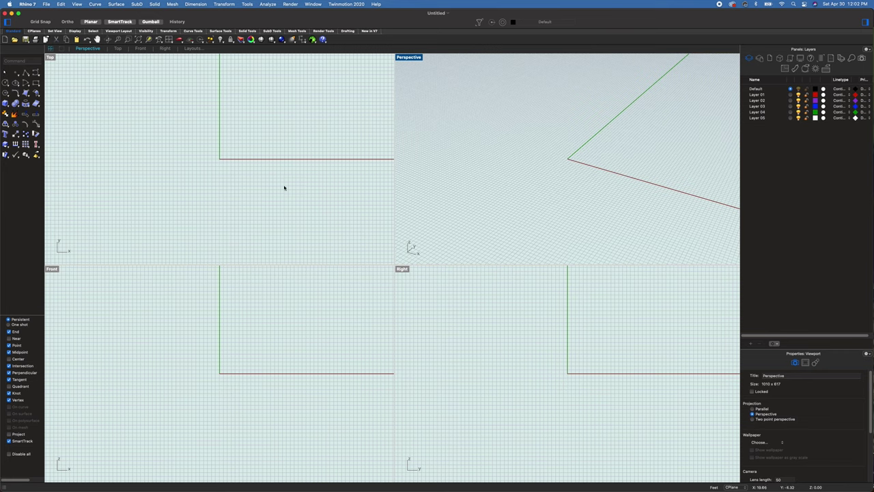
Hide the grid, grid axes and world axes in all viewports
{"action": "type", "text": "grid"}
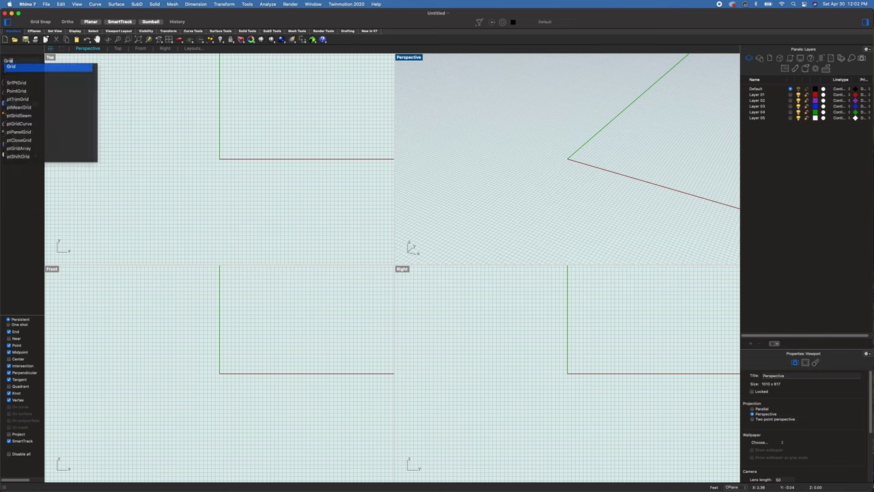
{"action": "key", "text": "Return"}
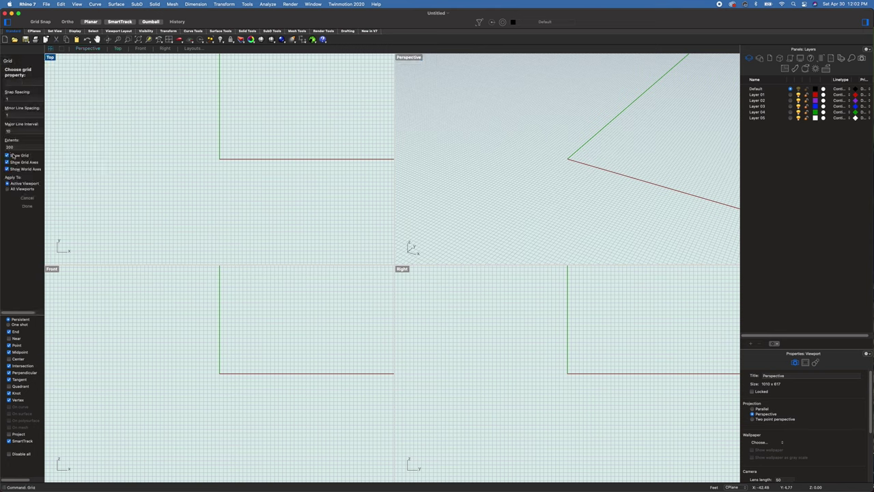
{"action": "left_click", "coordinate": [14, 161]}
{"action": "left_click", "coordinate": [17, 169]}
{"action": "left_click", "coordinate": [17, 171]}
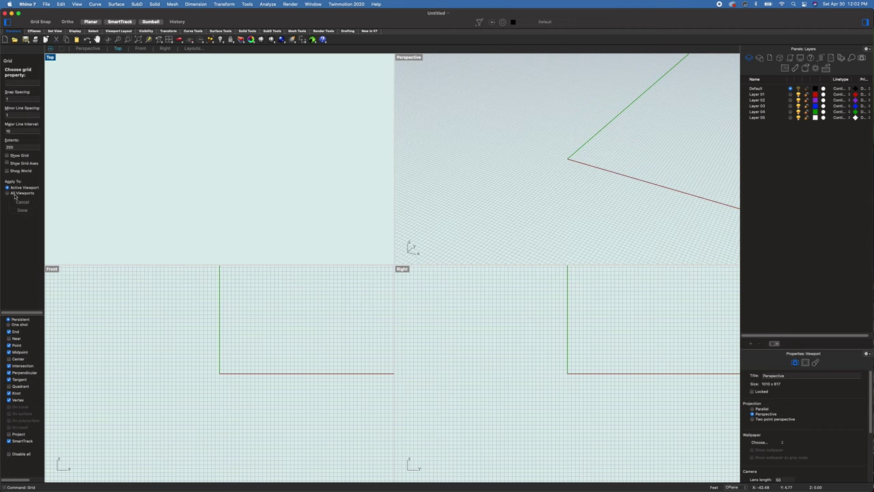
{"action": "left_click", "coordinate": [15, 194]}
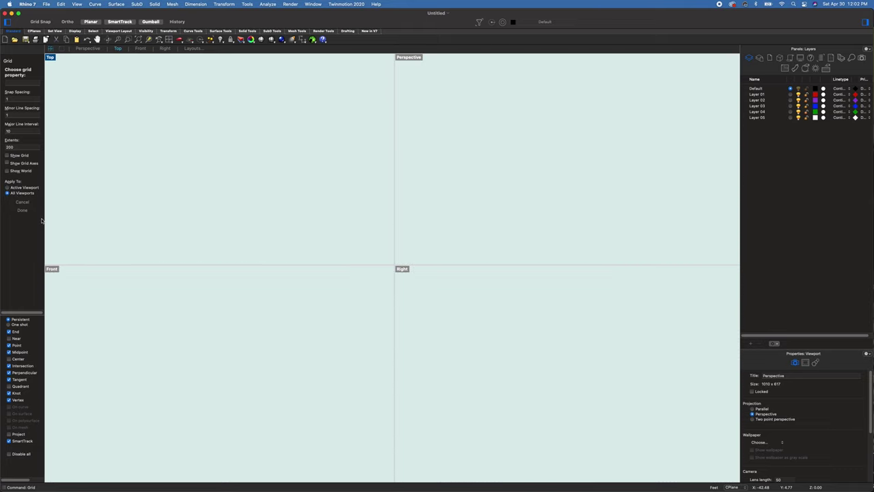
{"action": "left_click", "coordinate": [22, 211]}
Maximize the Top viewport and place the picture SAT IMAGE Harbor City.png in it
{"action": "left_click", "coordinate": [165, 162]}
{"action": "double_click", "coordinate": [117, 49]}
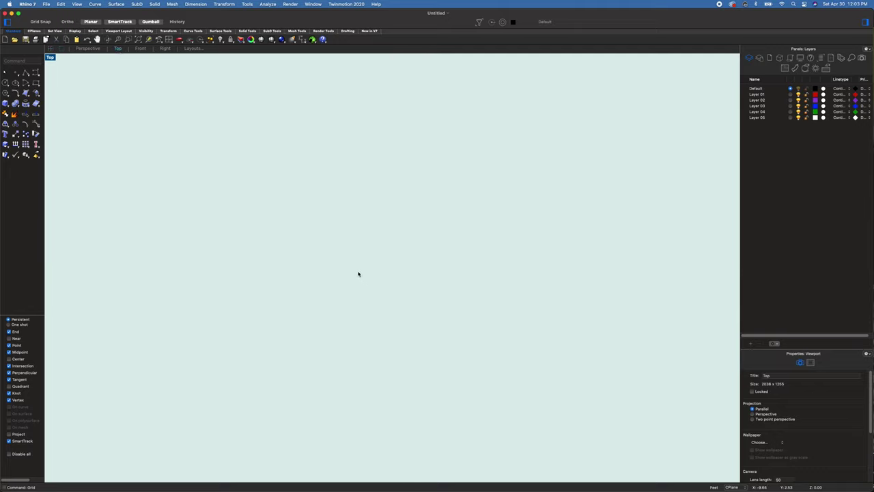
{"action": "type", "text": "picture"}
{"action": "key", "text": "Return"}
{"action": "left_click", "coordinate": [368, 118]}
{"action": "double_click", "coordinate": [367, 118]}
{"action": "left_click", "coordinate": [201, 134]}
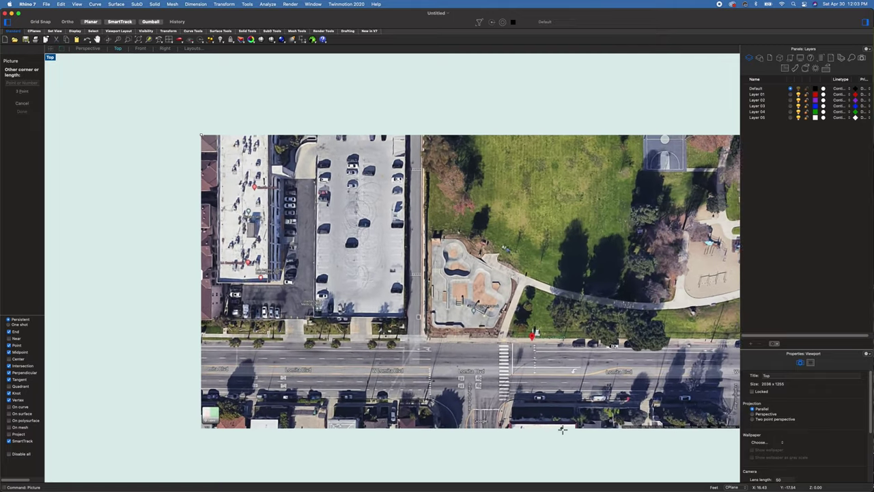
{"action": "left_click", "coordinate": [578, 428]}
Draw a 20 by 20 ft square starting at the left end of the satellite image's 20 ft scale bar
{"action": "right_click_drag", "start_coordinate": [581, 409], "coordinate": [355, 334]}
{"action": "scroll", "coordinate": [560, 375], "scroll_direction": "up", "scroll_amount": 10}
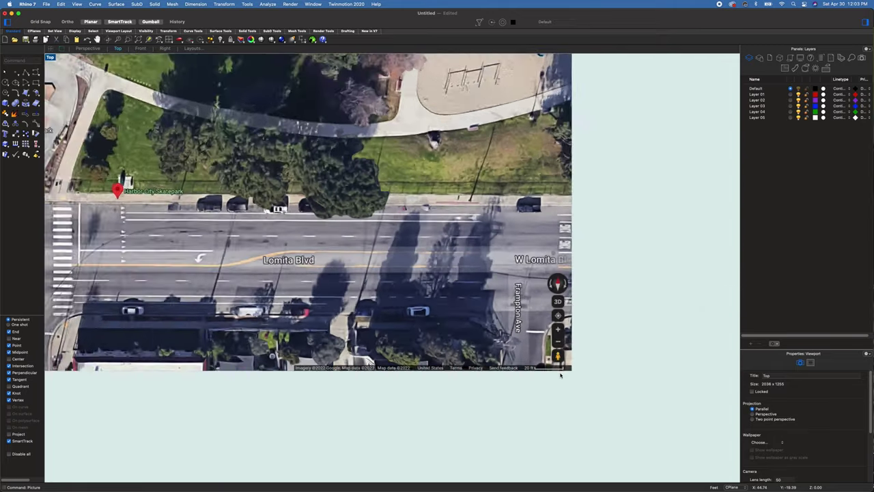
{"action": "scroll", "coordinate": [550, 368], "scroll_direction": "up", "scroll_amount": 10}
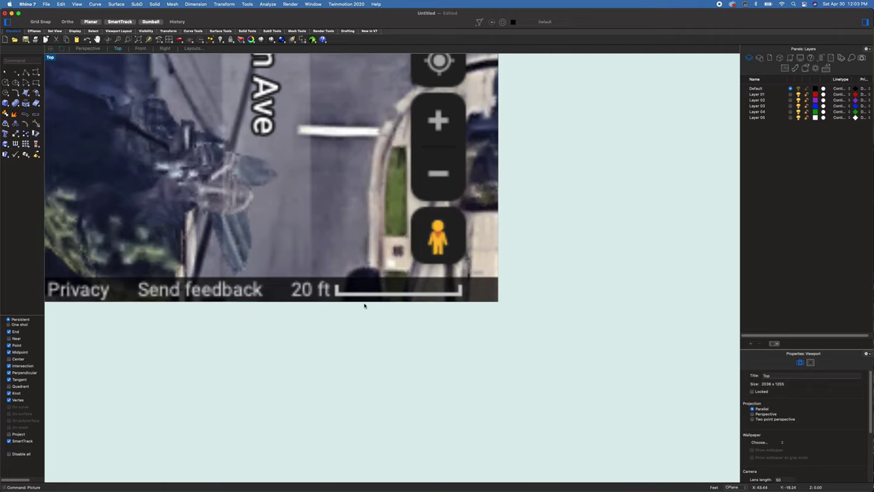
{"action": "right_click_drag", "start_coordinate": [400, 317], "coordinate": [379, 330]}
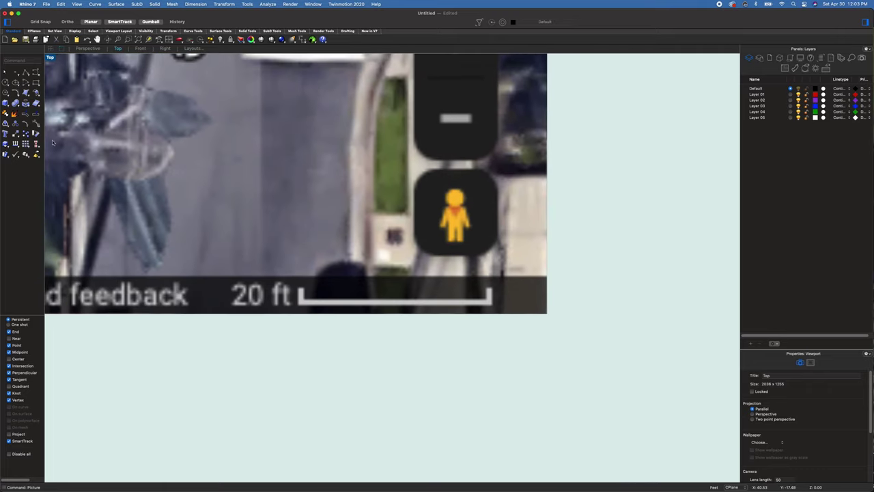
{"action": "left_click", "coordinate": [35, 83]}
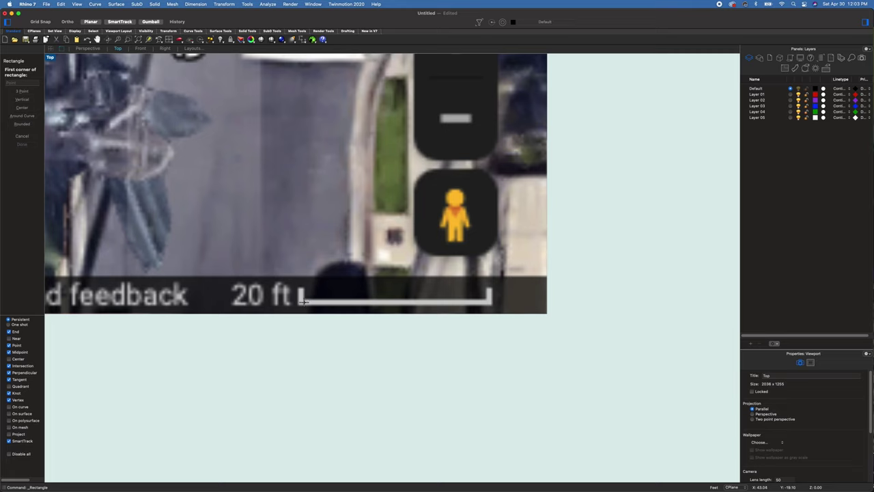
{"action": "left_click", "coordinate": [303, 301]}
{"action": "type", "text": "2"}
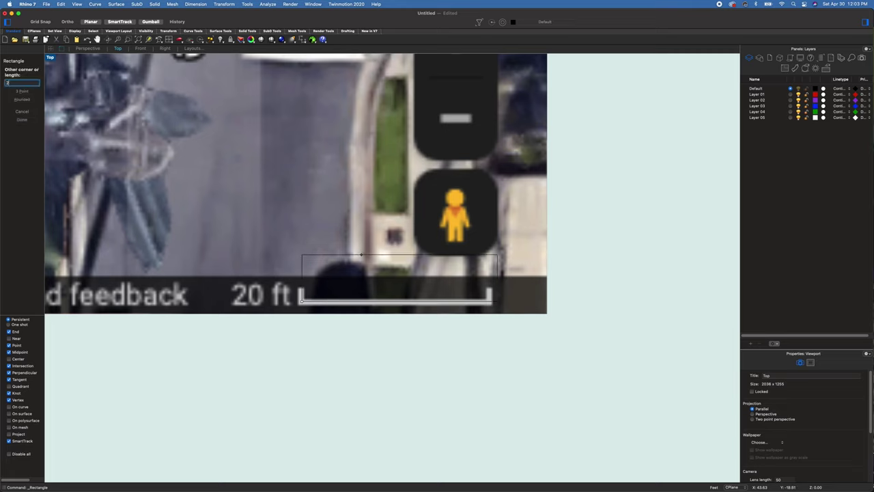
{"action": "type", "text": "0"}
{"action": "key", "text": "Return"}
{"action": "type", "text": "20"}
{"action": "key", "text": "Return"}
{"action": "scroll", "coordinate": [361, 255], "scroll_direction": "down", "scroll_amount": 5}
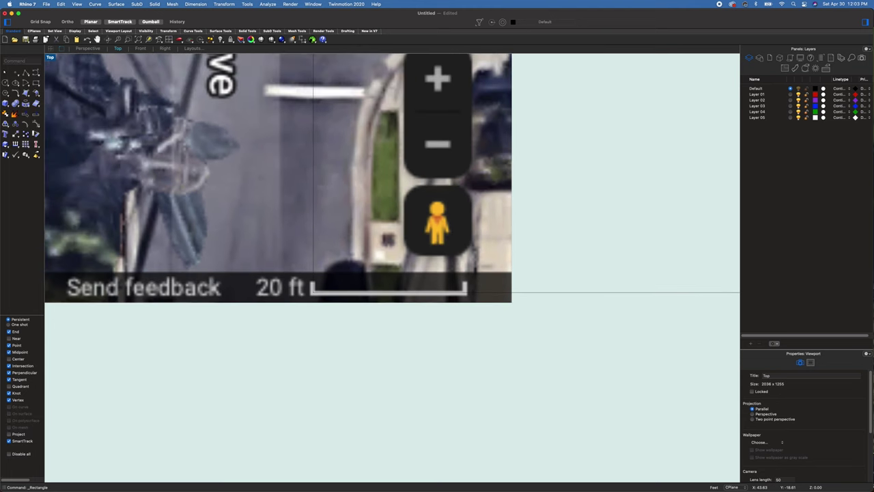
{"action": "scroll", "coordinate": [311, 283], "scroll_direction": "down", "scroll_amount": 5}
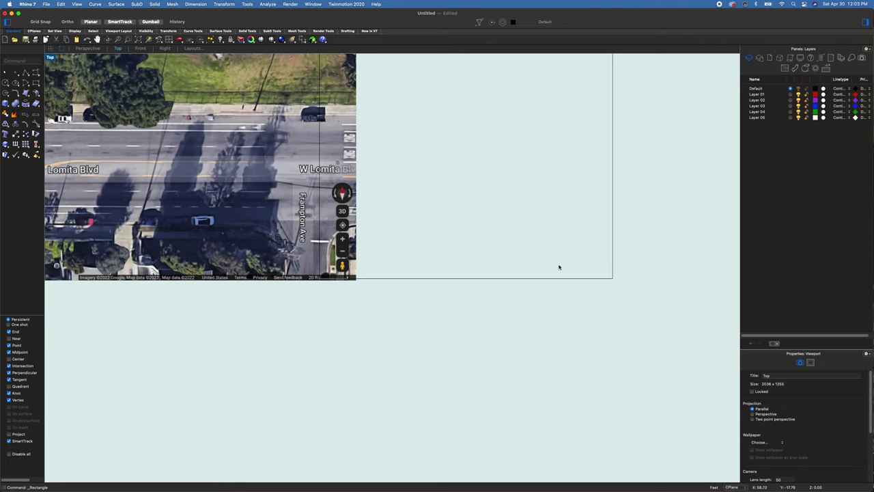
Rename Layer 01 as WORKING and Layer 03 as DIM
{"action": "double_click", "coordinate": [758, 95]}
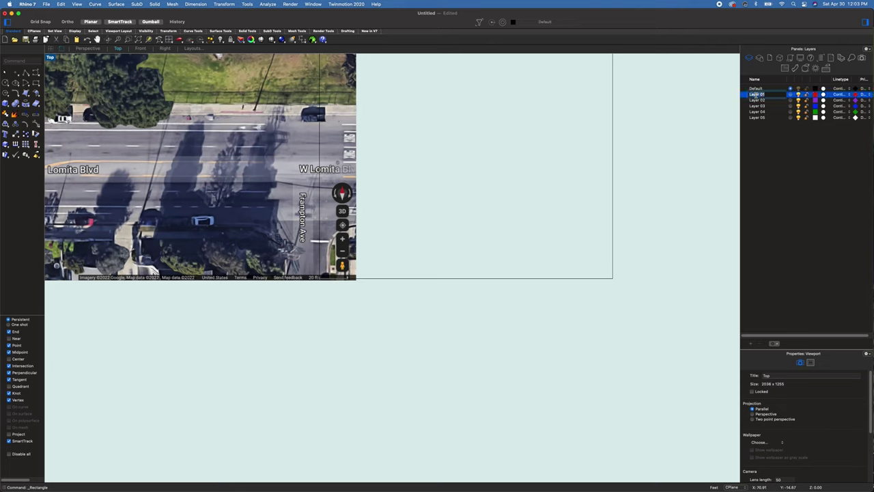
{"action": "type", "text": "WORKING"}
{"action": "key", "text": "Return"}
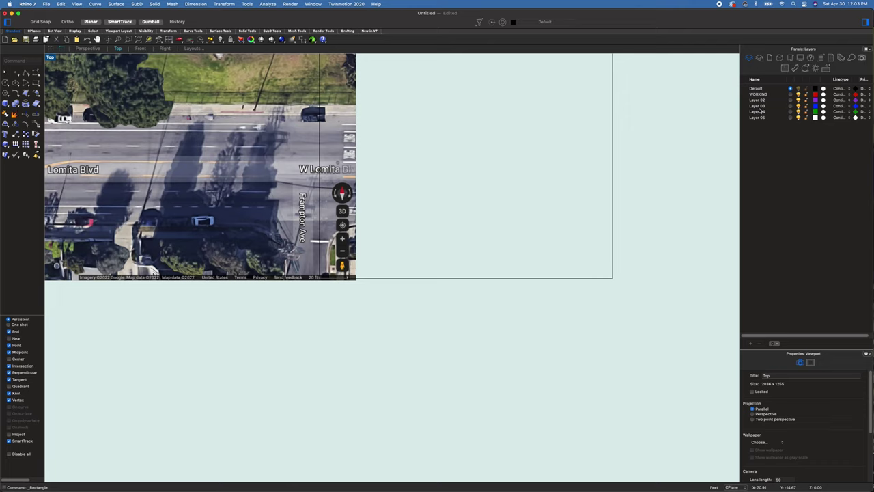
{"action": "double_click", "coordinate": [758, 106]}
{"action": "type", "text": "DIM"}
{"action": "key", "text": "Return"}
Rename Layer 02 as TRANSITIONS and Layer 05 as BACKGROUND
{"action": "double_click", "coordinate": [757, 100]}
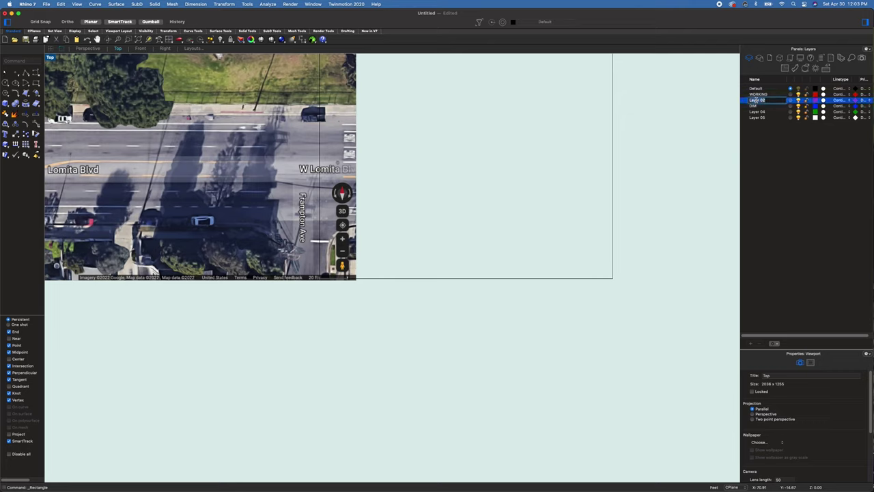
{"action": "type", "text": "TRANSITIONS"}
{"action": "key", "text": "Return"}
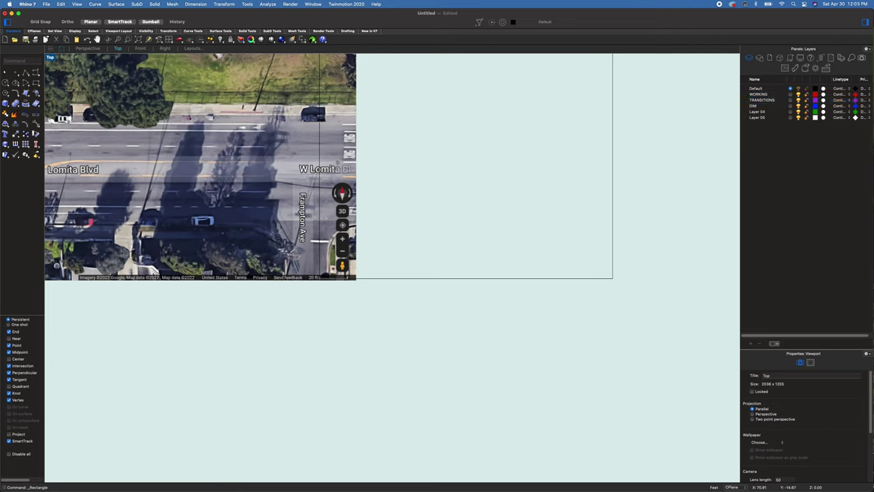
{"action": "double_click", "coordinate": [757, 117]}
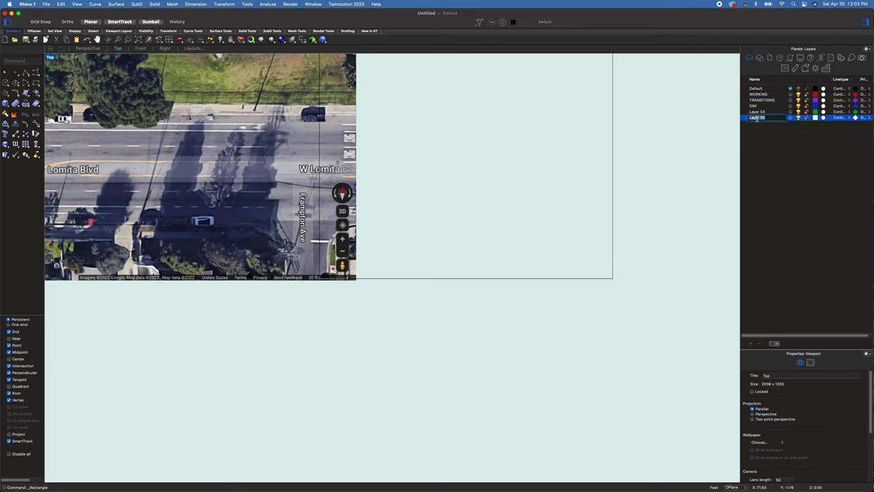
{"action": "type", "text": "BACKGROUND"}
{"action": "key", "text": "Return"}
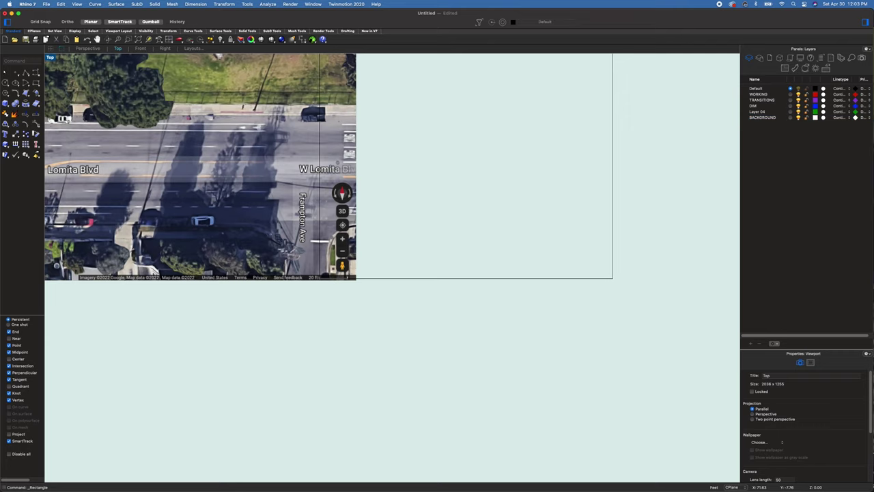
Scale the satellite image in 2D from the square's lower-left corner, with Ortho on, so its 20 ft scale bar matches the square's bottom edge
{"action": "left_click", "coordinate": [296, 174]}
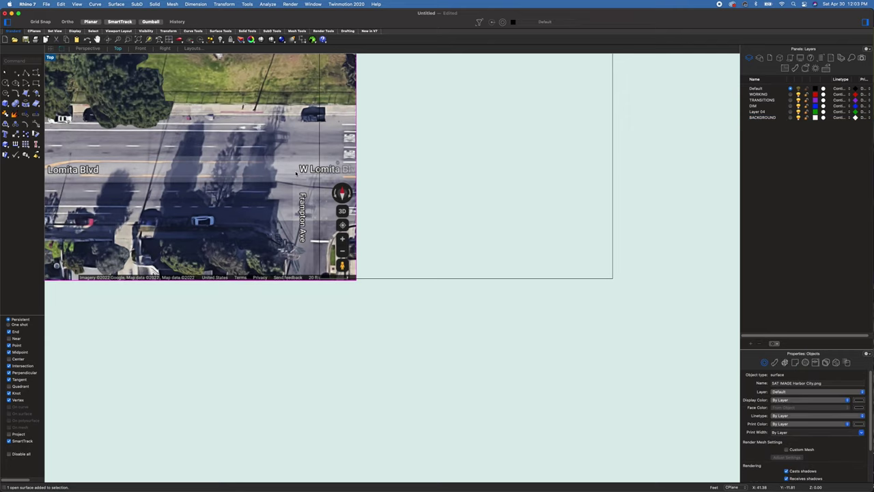
{"action": "right_click_drag", "start_coordinate": [284, 296], "coordinate": [340, 304]}
{"action": "type", "text": "Scale1D"}
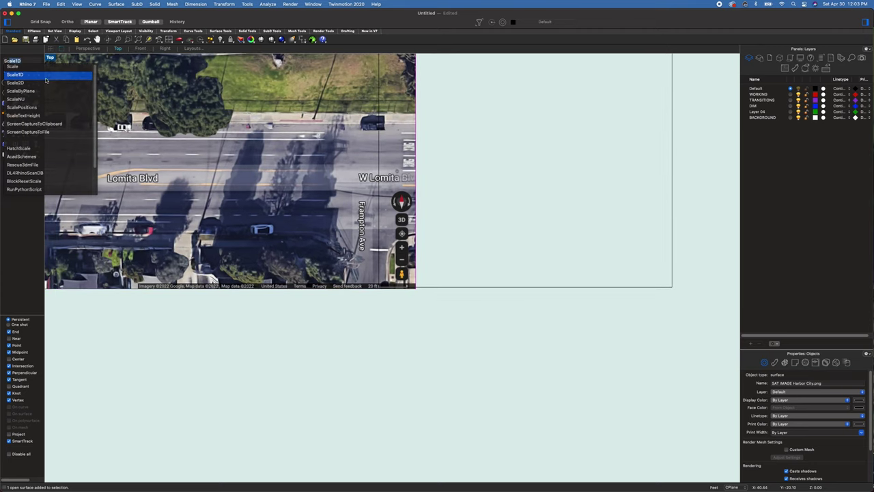
{"action": "left_click", "coordinate": [41, 83]}
{"action": "left_click", "coordinate": [379, 286]}
{"action": "scroll", "coordinate": [380, 287], "scroll_direction": "up", "scroll_amount": 10}
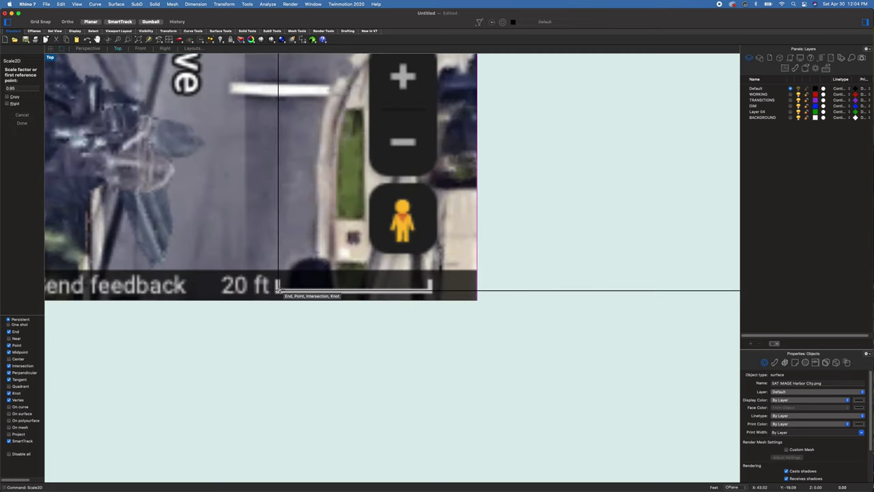
{"action": "scroll", "coordinate": [430, 290], "scroll_direction": "up", "scroll_amount": 5}
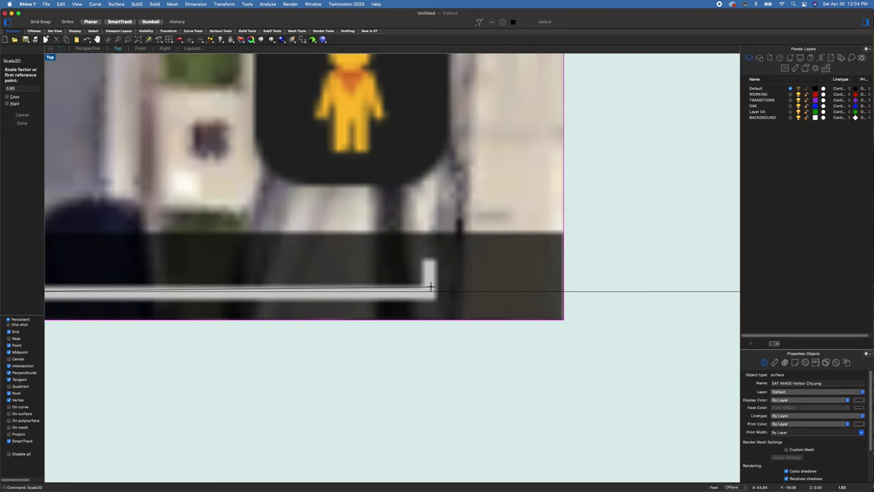
{"action": "key", "text": "F8"}
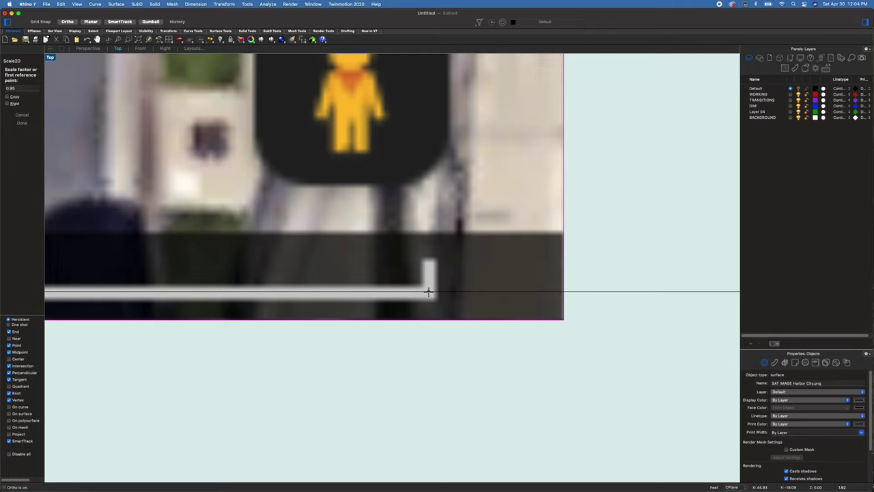
{"action": "left_click", "coordinate": [429, 291]}
{"action": "scroll", "coordinate": [429, 292], "scroll_direction": "down", "scroll_amount": 8}
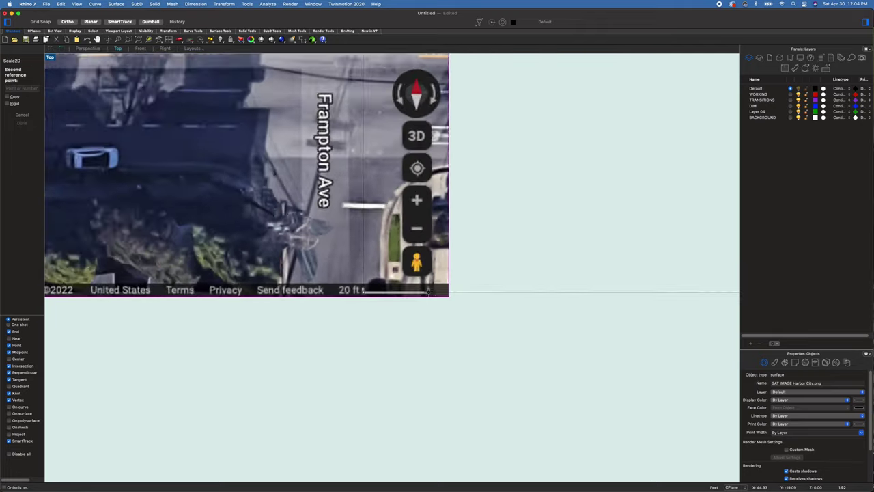
{"action": "scroll", "coordinate": [429, 292], "scroll_direction": "up", "scroll_amount": 10}
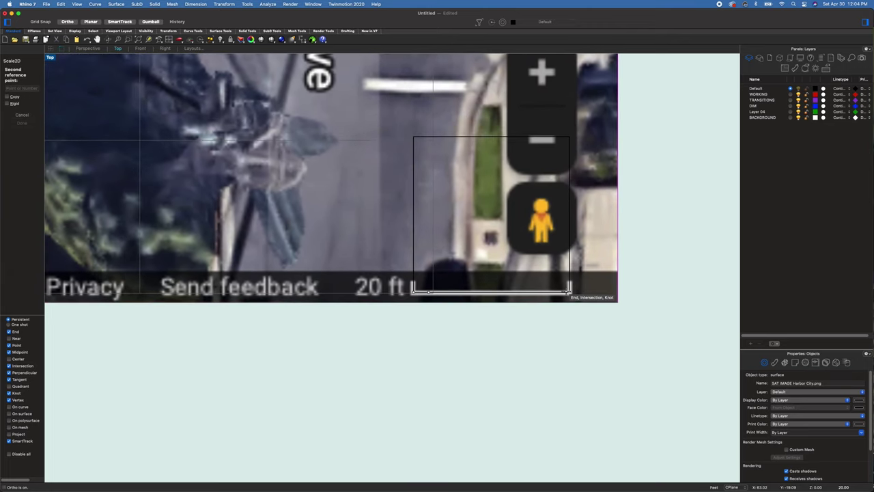
{"action": "left_click", "coordinate": [567, 292]}
{"action": "scroll", "coordinate": [567, 294], "scroll_direction": "down", "scroll_amount": 10}
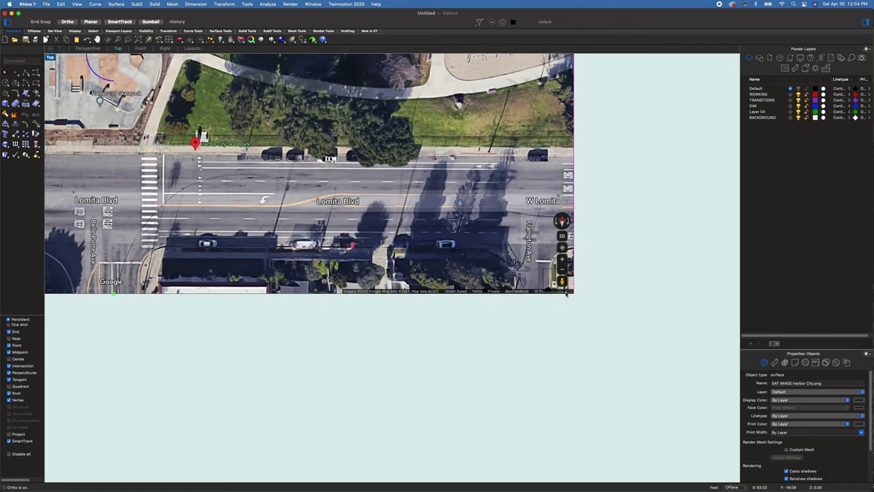
{"action": "scroll", "coordinate": [565, 294], "scroll_direction": "up", "scroll_amount": 10}
{"action": "scroll", "coordinate": [565, 295], "scroll_direction": "down", "scroll_amount": 10}
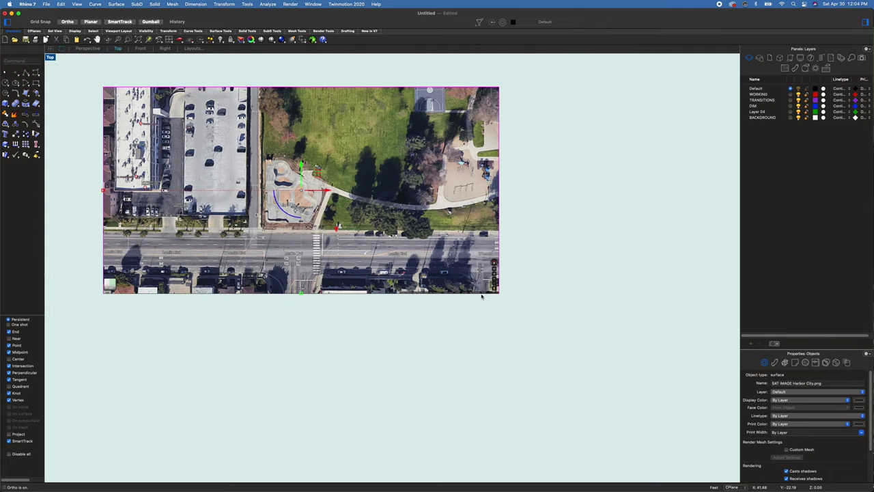
{"action": "right_click_drag", "start_coordinate": [314, 274], "coordinate": [391, 318]}
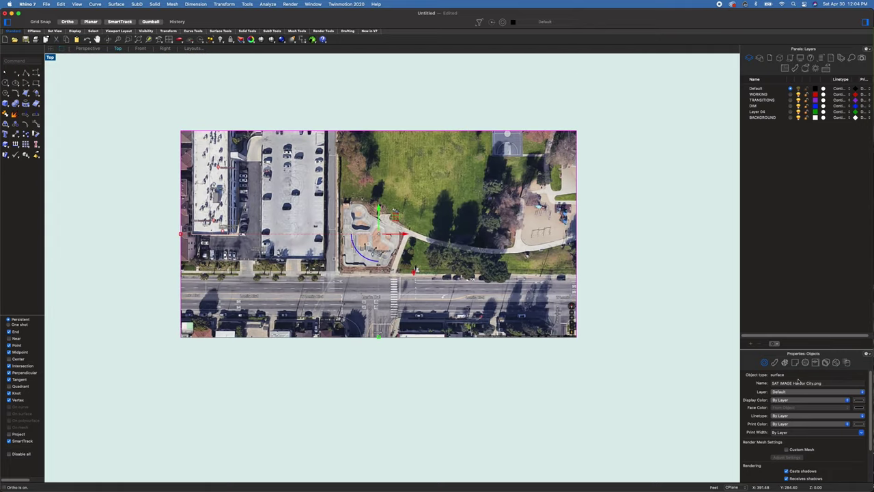
Assign the satellite image to the BACKGROUND layer and lock that layer
{"action": "left_click", "coordinate": [799, 392]}
{"action": "left_click", "coordinate": [798, 429]}
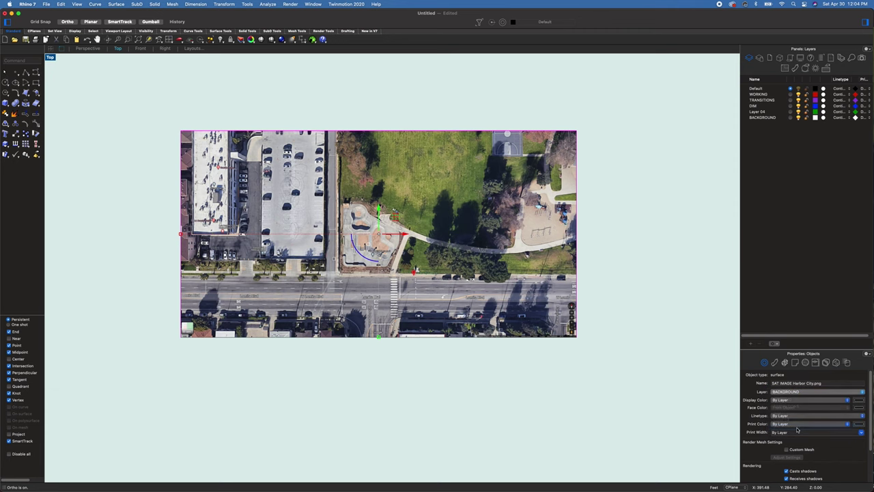
{"action": "left_click", "coordinate": [807, 117]}
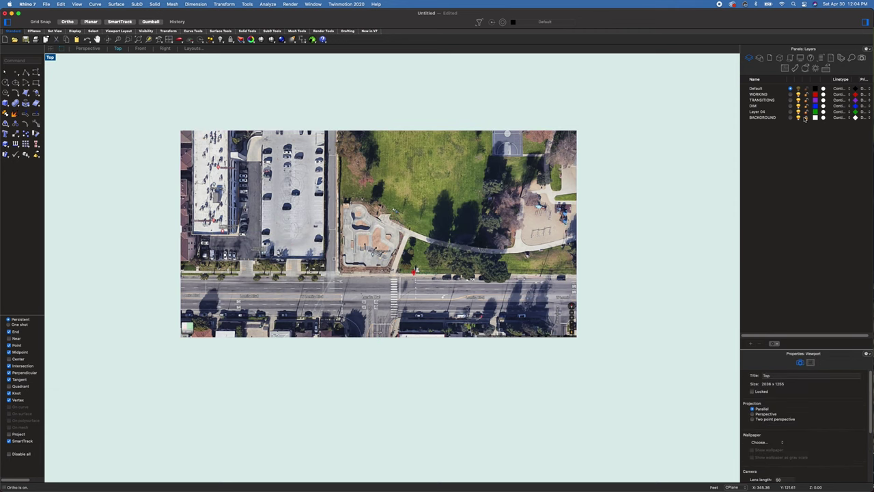
Make WORKING the current layer and draw a circle of 14 ft radius over the bowl's upper round pocket
{"action": "scroll", "coordinate": [363, 236], "scroll_direction": "up", "scroll_amount": 3}
{"action": "scroll", "coordinate": [370, 240], "scroll_direction": "up", "scroll_amount": 6}
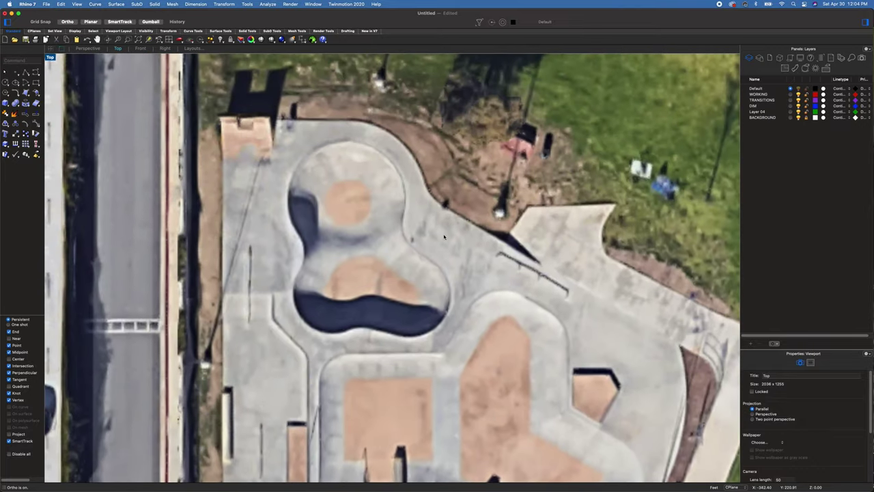
{"action": "right_click_drag", "start_coordinate": [359, 210], "coordinate": [377, 253]}
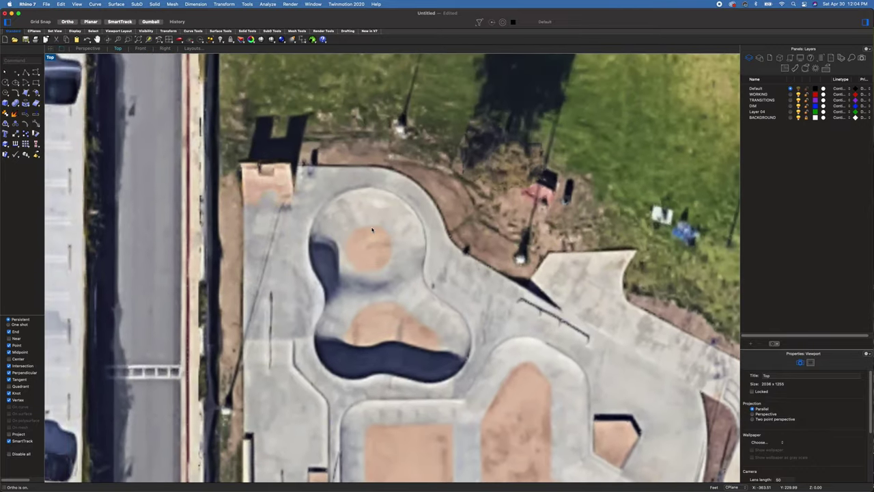
{"action": "left_click", "coordinate": [791, 95]}
{"action": "scroll", "coordinate": [440, 270], "scroll_direction": "right", "scroll_amount": 2}
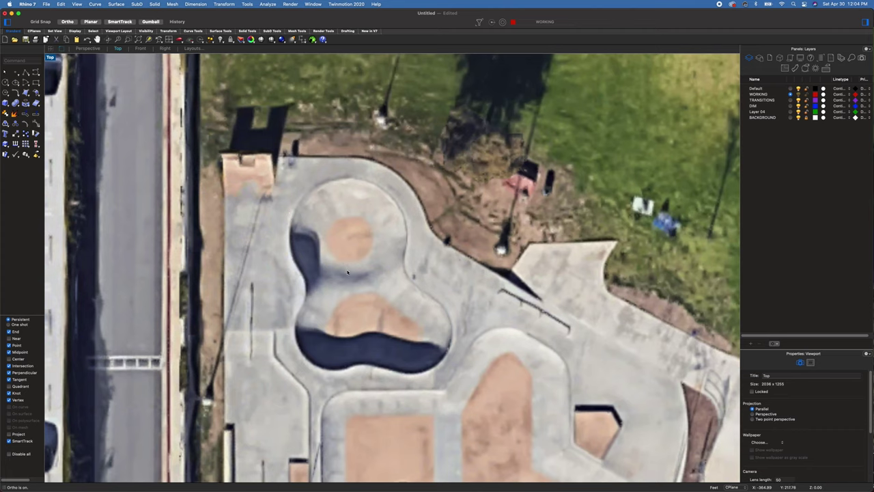
{"action": "scroll", "coordinate": [355, 269], "scroll_direction": "down", "scroll_amount": 2}
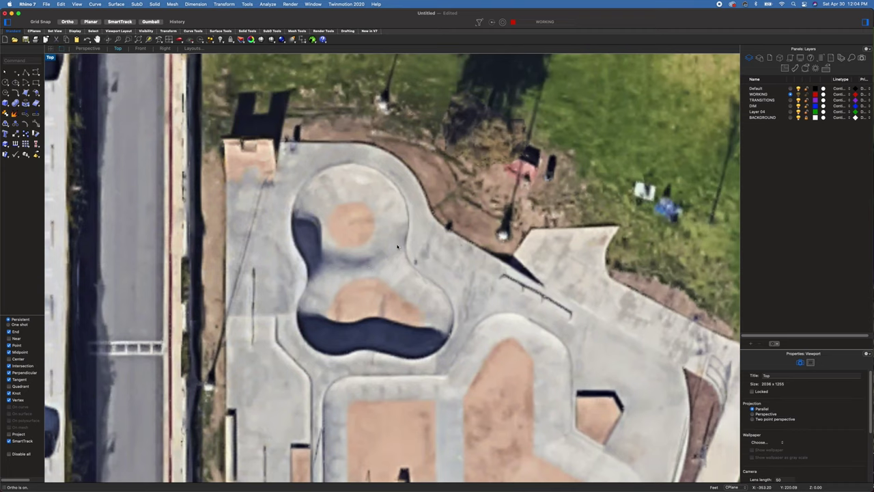
{"action": "left_click", "coordinate": [15, 82]}
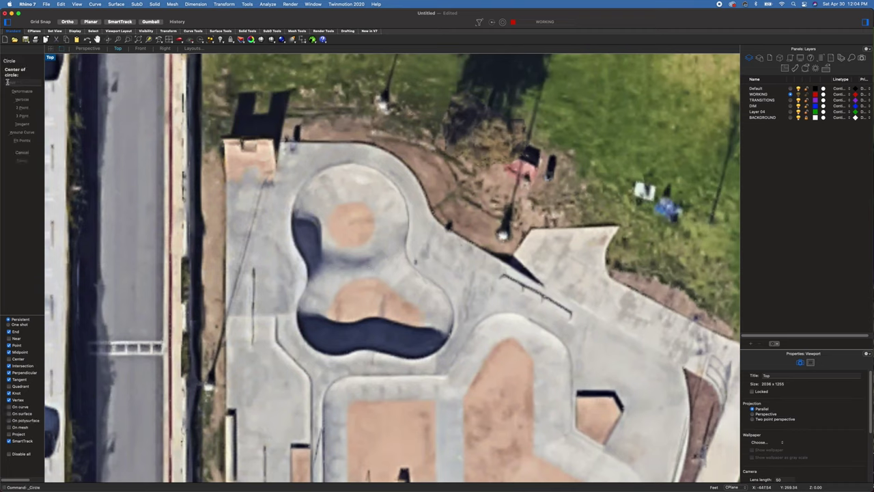
{"action": "left_click", "coordinate": [352, 223]}
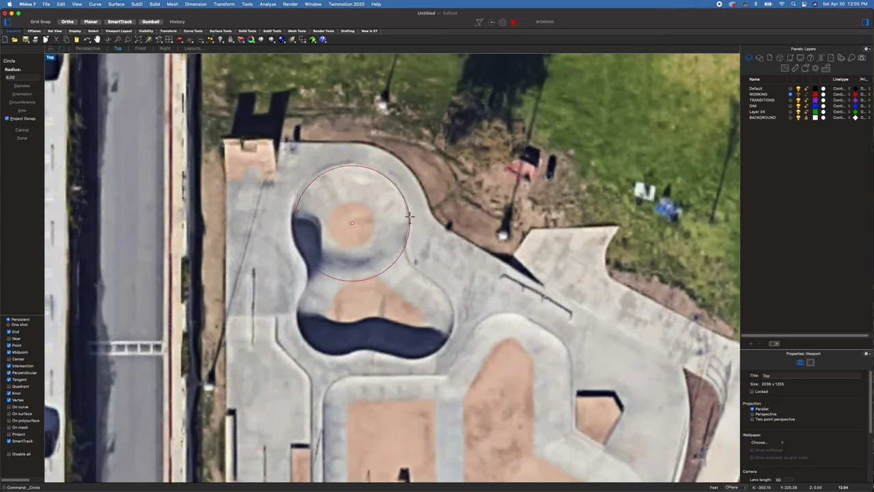
{"action": "left_click", "coordinate": [410, 217]}
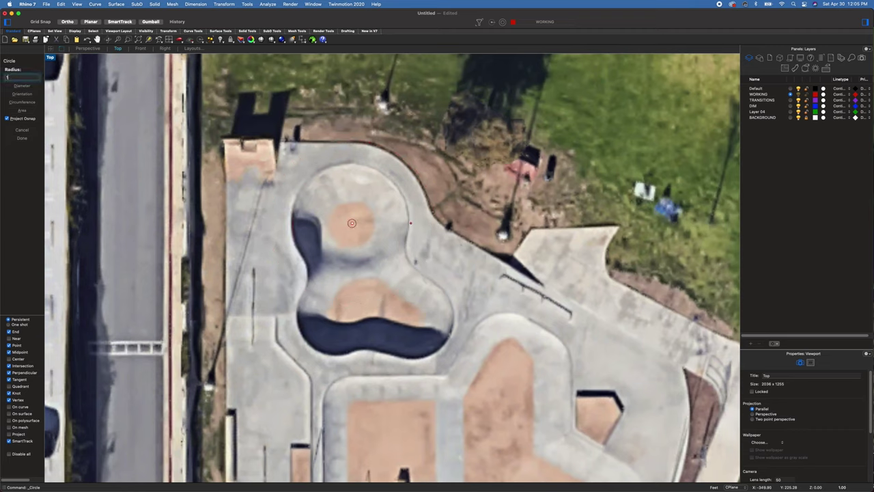
{"action": "left_click", "coordinate": [409, 243]}
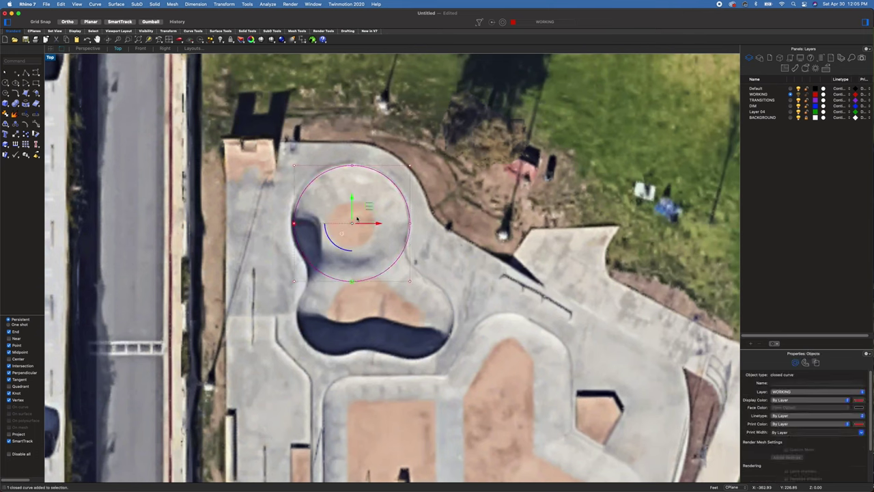
Set the gumball to smooth dragging and move the circle so it fits the rim of the bowl's upper pocket
{"action": "left_click_drag", "start_coordinate": [353, 222], "coordinate": [367, 205]}
{"action": "left_click_drag", "start_coordinate": [367, 205], "coordinate": [367, 205]}
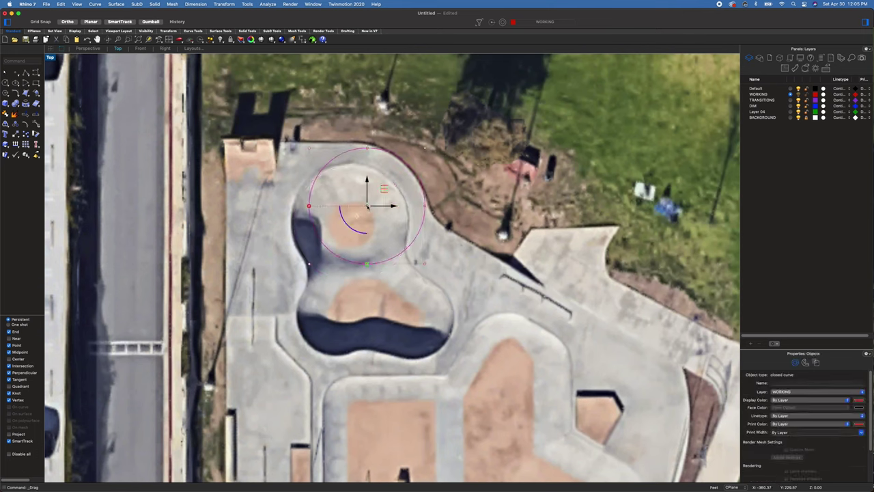
{"action": "right_click", "coordinate": [368, 206]}
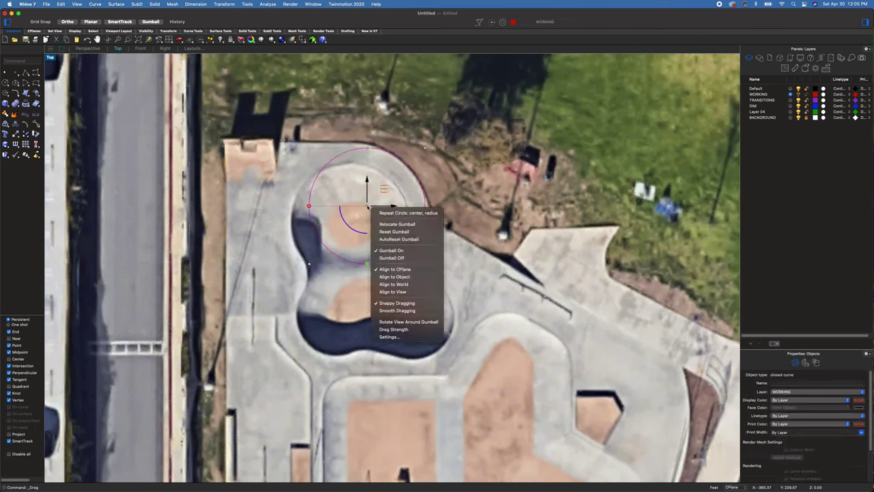
{"action": "left_click", "coordinate": [405, 312]}
{"action": "scroll", "coordinate": [376, 203], "scroll_direction": "up", "scroll_amount": 3}
{"action": "left_click_drag", "start_coordinate": [376, 204], "coordinate": [343, 233]}
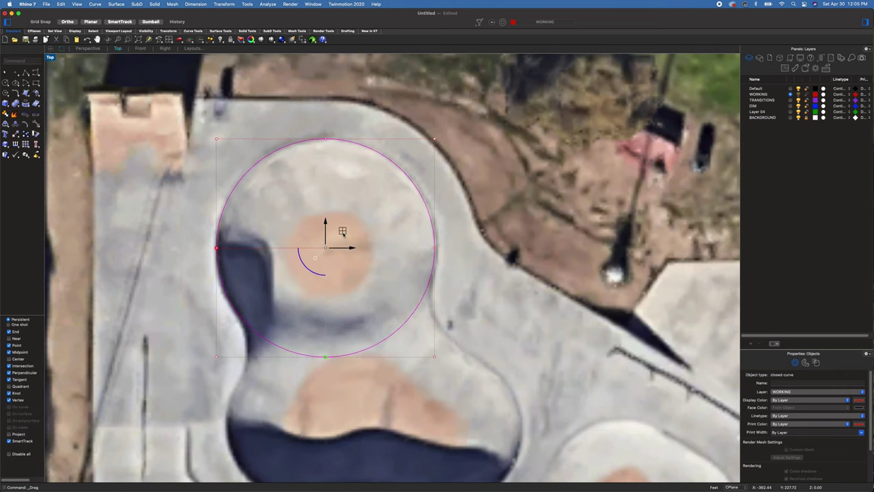
{"action": "scroll", "coordinate": [406, 229], "scroll_direction": "down", "scroll_amount": 4}
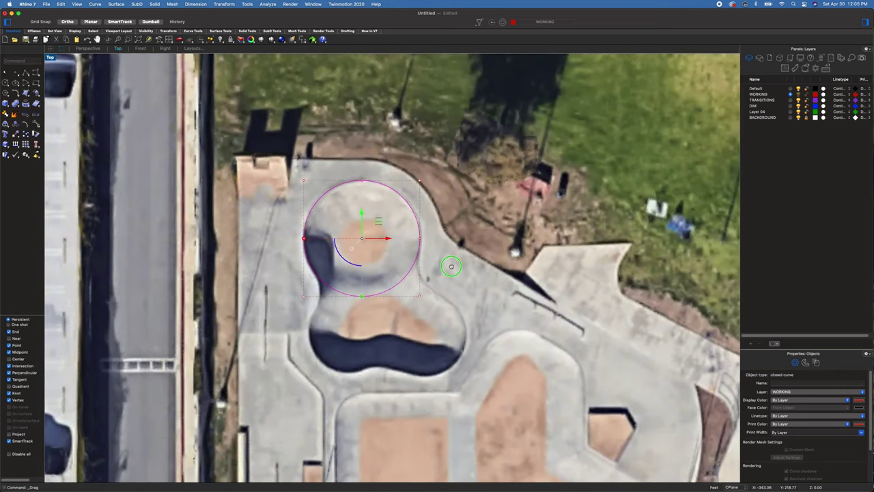
{"action": "right_click_drag", "start_coordinate": [448, 265], "coordinate": [445, 224]}
{"action": "left_click", "coordinate": [441, 252]}
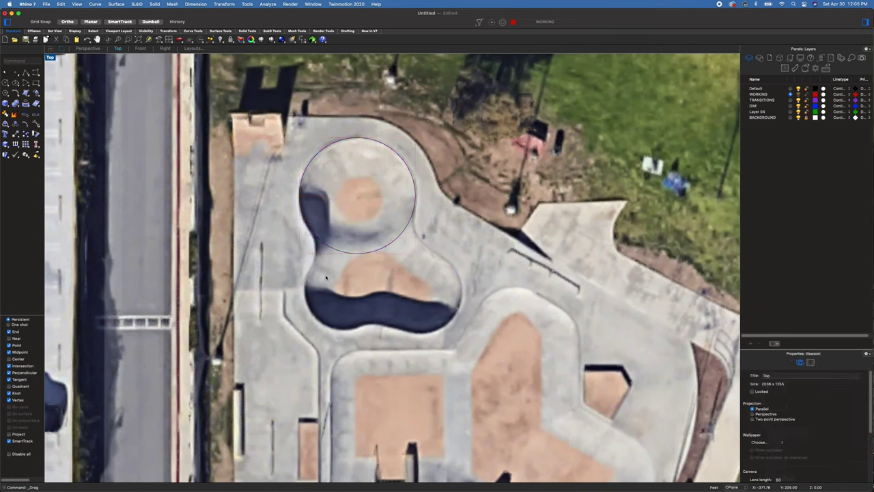
Turn on PrintDisplay for the model viewports, with print color and a thickness of 40
{"action": "left_click", "coordinate": [382, 250]}
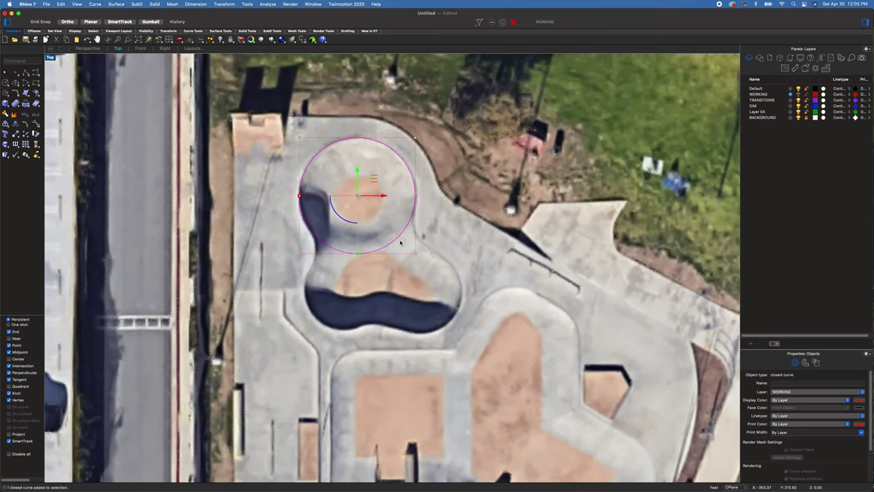
{"action": "type", "text": "PrintDisplay"}
{"action": "key", "text": "Return"}
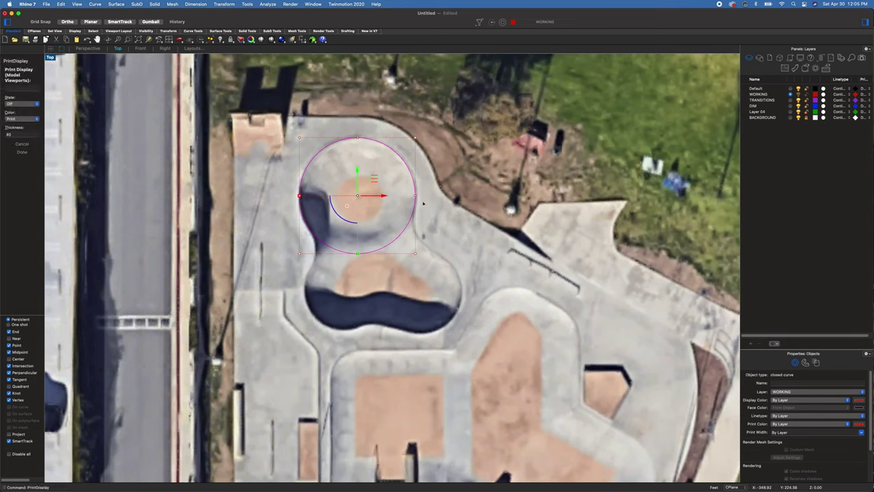
{"action": "left_click", "coordinate": [35, 105]}
{"action": "left_click", "coordinate": [31, 100]}
{"action": "left_click", "coordinate": [24, 152]}
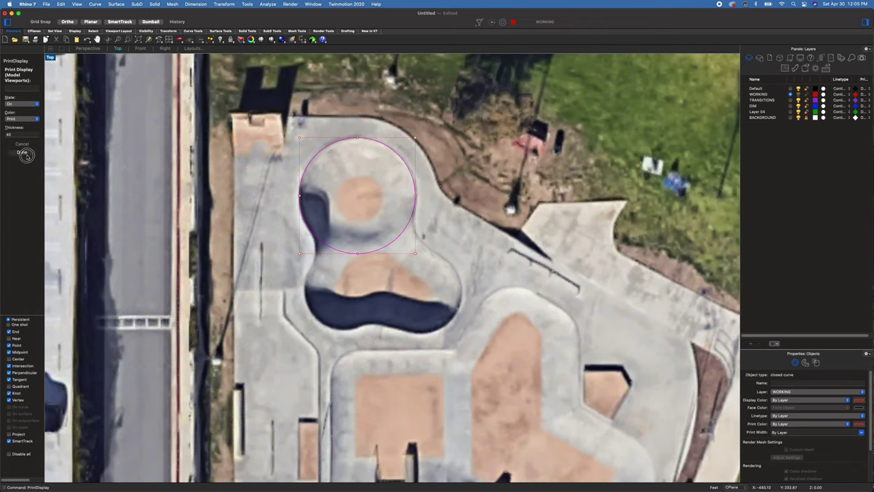
{"action": "left_click", "coordinate": [398, 261]}
Draw a circle of 10 ft radius over the bowl's lower-right pocket and shift it to match the rim
{"action": "right_click_drag", "start_coordinate": [397, 321], "coordinate": [375, 289]}
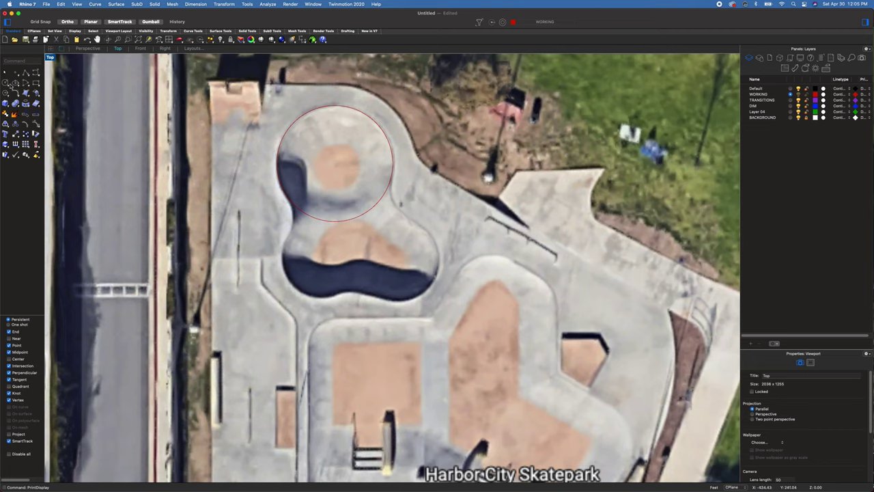
{"action": "left_click", "coordinate": [8, 83]}
{"action": "left_click", "coordinate": [390, 259]}
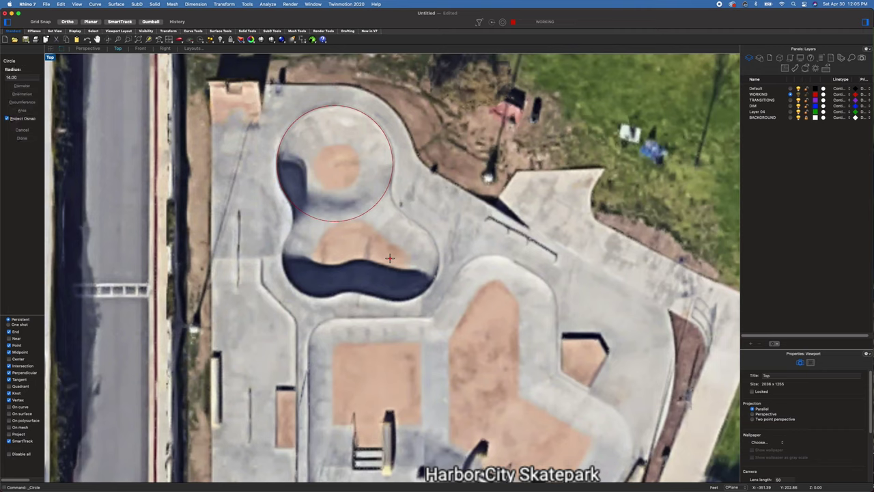
{"action": "left_click", "coordinate": [431, 282]}
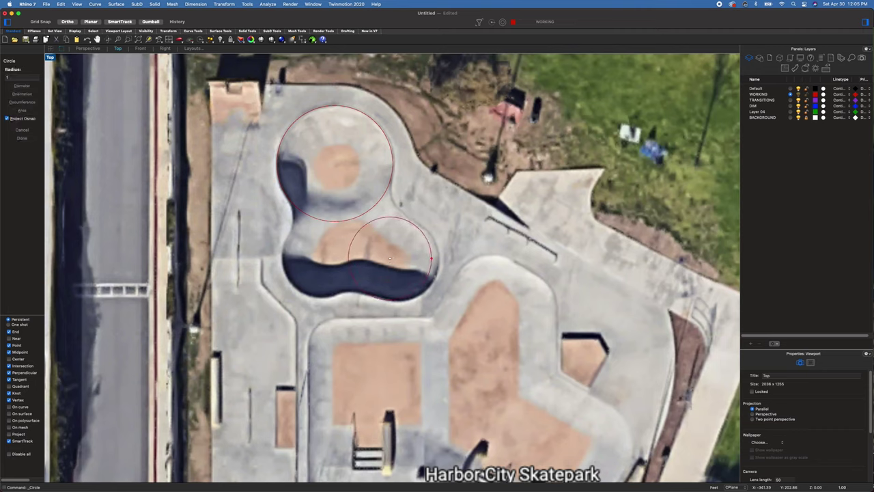
{"action": "left_click", "coordinate": [425, 271]}
{"action": "left_click_drag", "start_coordinate": [407, 242], "coordinate": [416, 244]}
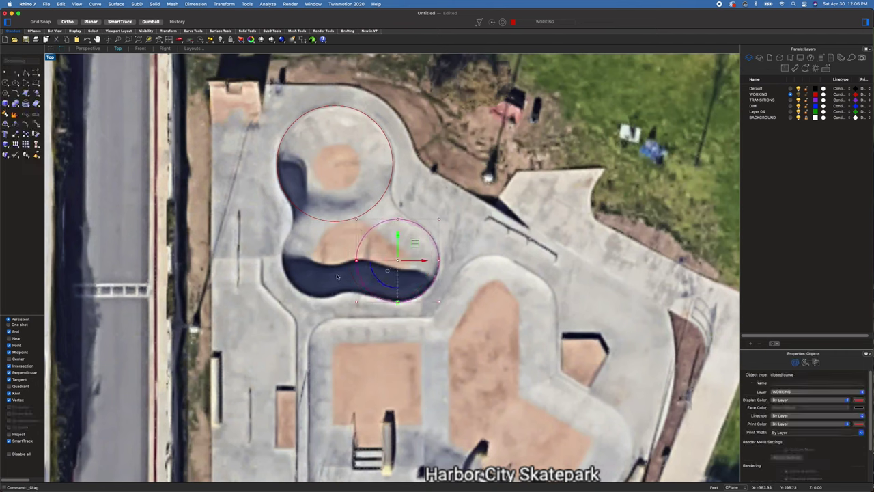
Draw a circle slightly smaller than the 10 ft one over the bowl's lower-left pocket and nudge it to fit the rim
{"action": "type", "text": "Circle"}
{"action": "key", "text": "Return"}
{"action": "left_click", "coordinate": [321, 260]}
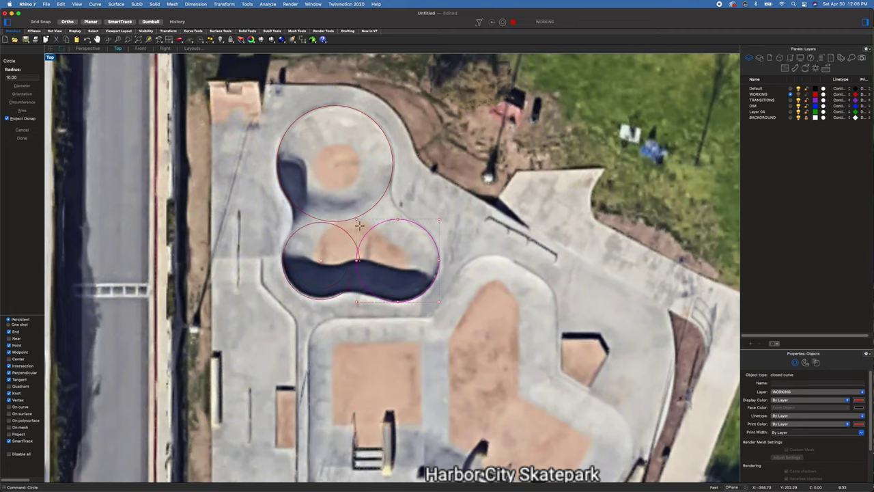
{"action": "left_click", "coordinate": [359, 225]}
{"action": "left_click", "coordinate": [350, 231]}
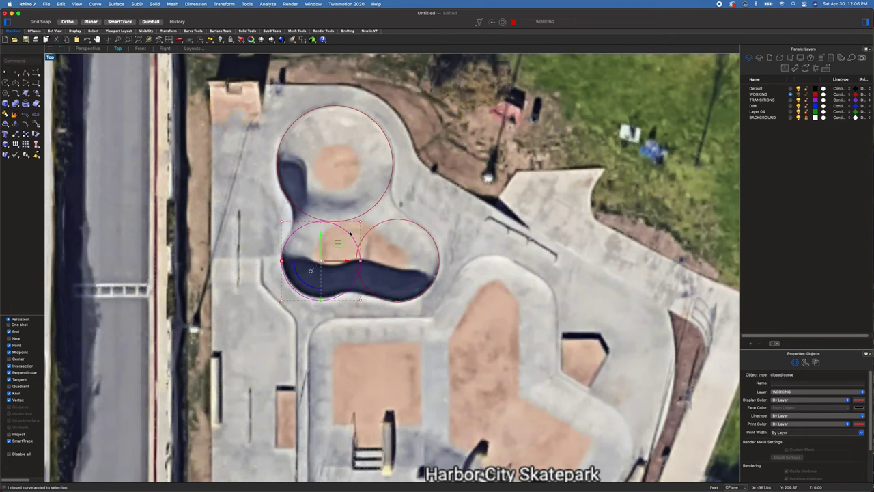
{"action": "scroll", "coordinate": [280, 301], "scroll_direction": "up", "scroll_amount": 3}
{"action": "scroll", "coordinate": [283, 331], "scroll_direction": "up", "scroll_amount": 1}
{"action": "left_click_drag", "start_coordinate": [336, 260], "coordinate": [339, 261]}
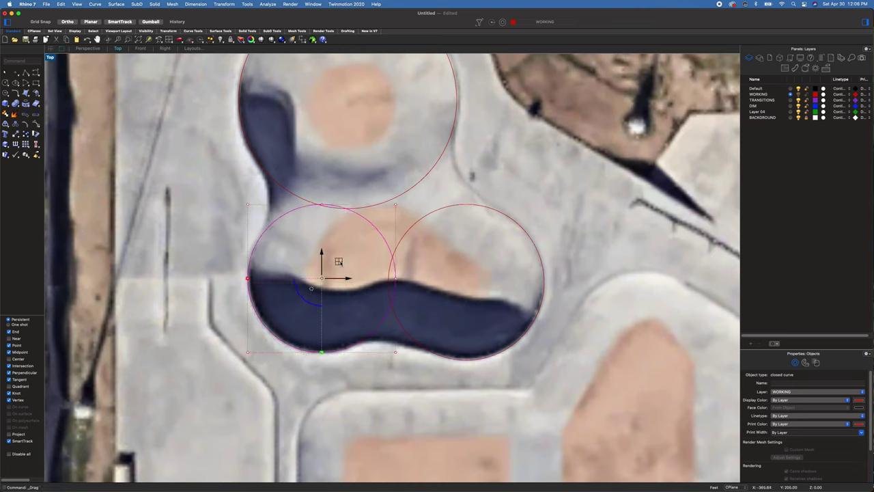
{"action": "left_click", "coordinate": [406, 382]}
Unlock the BACKGROUND layer, raise the satellite image's object transparency to about 70%, and relock the layer
{"action": "scroll", "coordinate": [382, 389], "scroll_direction": "down", "scroll_amount": 5}
{"action": "right_click_drag", "start_coordinate": [362, 372], "coordinate": [371, 355]}
{"action": "left_click", "coordinate": [807, 118]}
{"action": "left_click", "coordinate": [695, 333]}
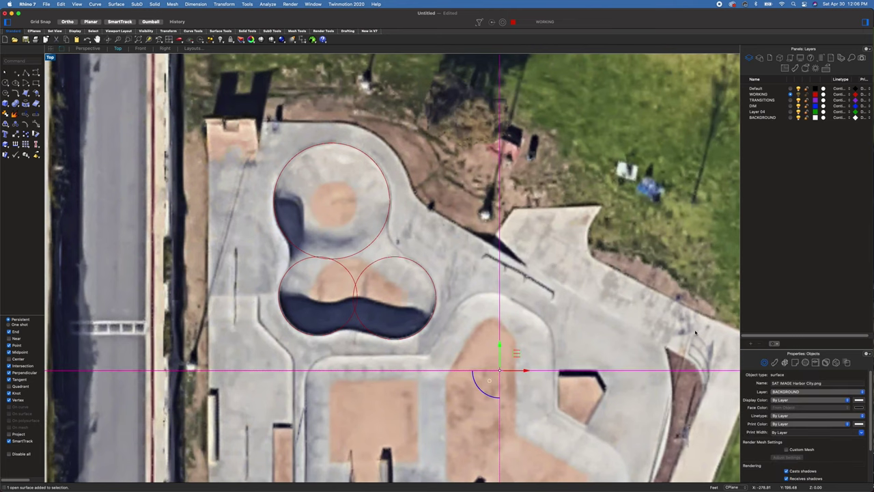
{"action": "left_click", "coordinate": [775, 362]}
{"action": "scroll", "coordinate": [795, 448], "scroll_direction": "down", "scroll_amount": 3}
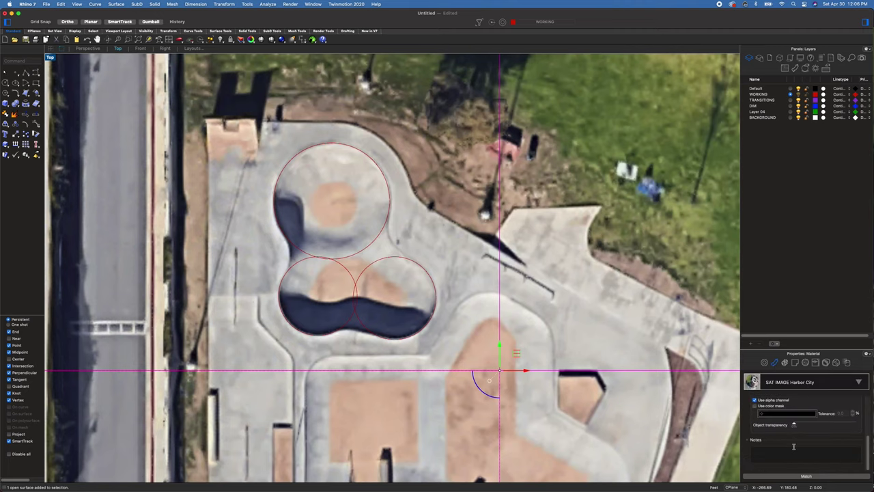
{"action": "left_click_drag", "start_coordinate": [794, 425], "coordinate": [837, 424]}
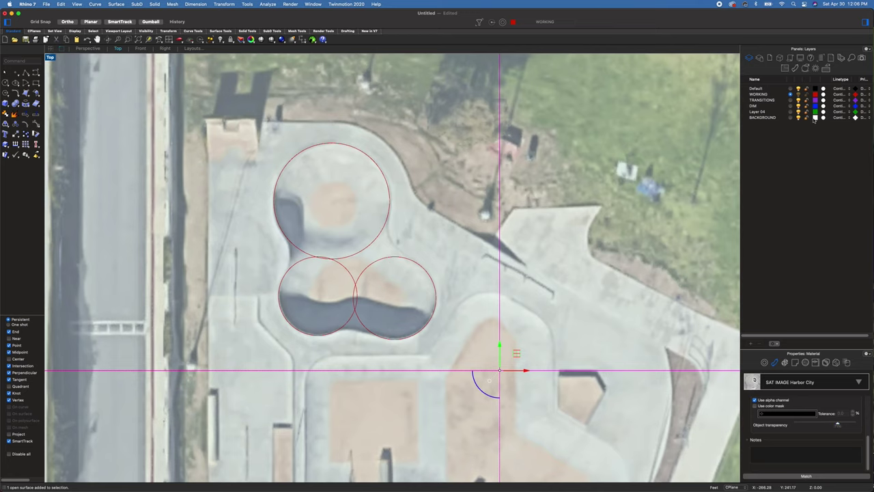
{"action": "key", "text": "Escape"}
Trim the three circles against each other, removing the arcs where the upper and lower-left circles and the two lower circles overlap
{"action": "scroll", "coordinate": [413, 296], "scroll_direction": "up", "scroll_amount": 2}
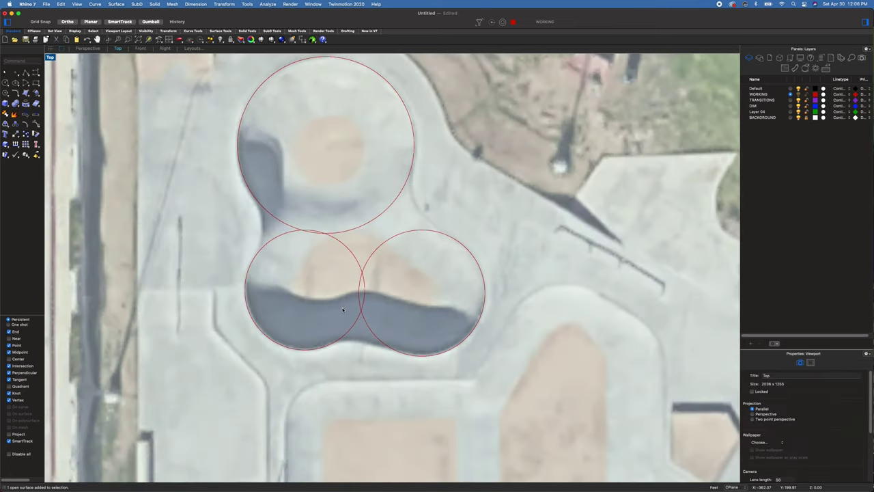
{"action": "right_click_drag", "start_coordinate": [328, 307], "coordinate": [303, 319]}
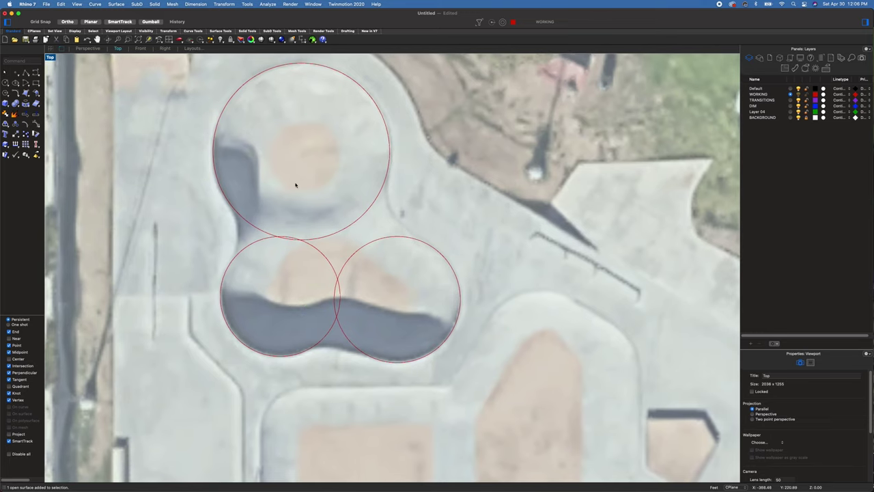
{"action": "left_click_drag", "start_coordinate": [383, 304], "coordinate": [275, 225]}
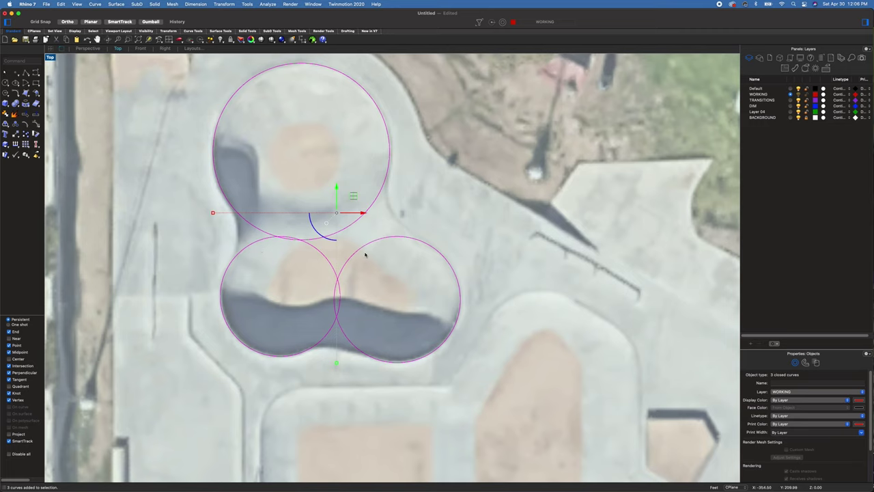
{"action": "type", "text": "tr"}
{"action": "key", "text": "Return"}
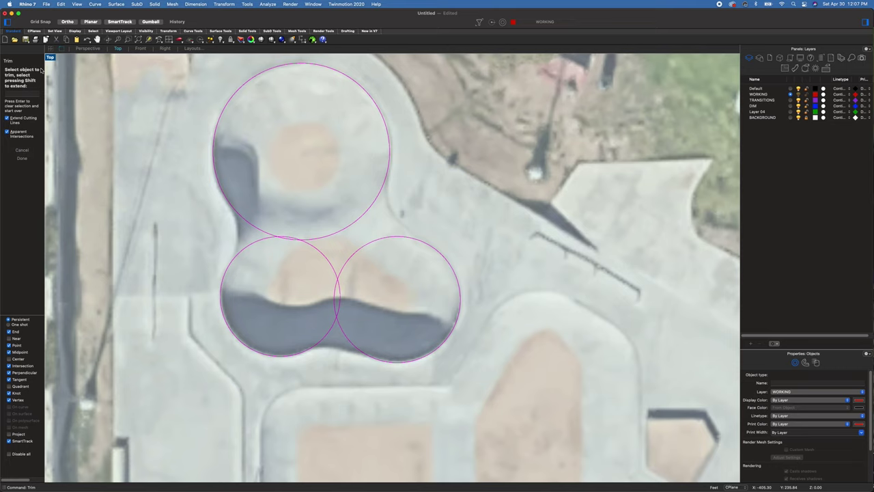
{"action": "left_click", "coordinate": [291, 240]}
{"action": "left_click_drag", "start_coordinate": [369, 308], "coordinate": [326, 296]}
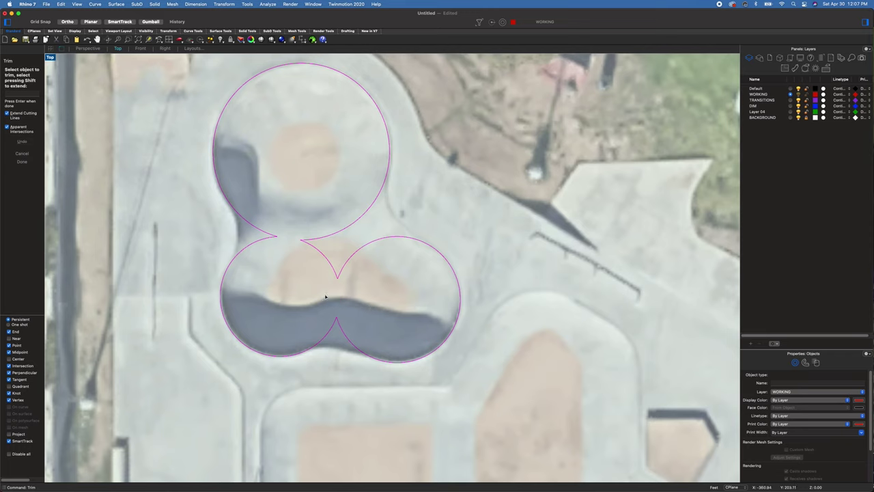
{"action": "key", "text": "Return"}
Delete the leftover lower-left circle arc between the upper circle and the lower-right circle
{"action": "left_click", "coordinate": [308, 260]}
{"action": "key", "text": "Escape"}
{"action": "left_click", "coordinate": [323, 258]}
{"action": "key", "text": "Delete"}
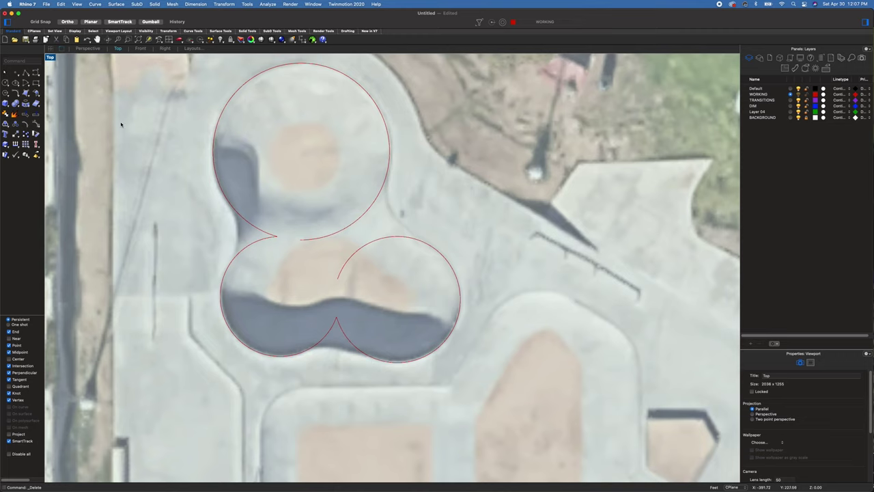
Draw a line tangent to the lower-right circle, ending along the bowl's bottom rim between the two lower pockets
{"action": "type", "text": "line"}
{"action": "key", "text": "Return"}
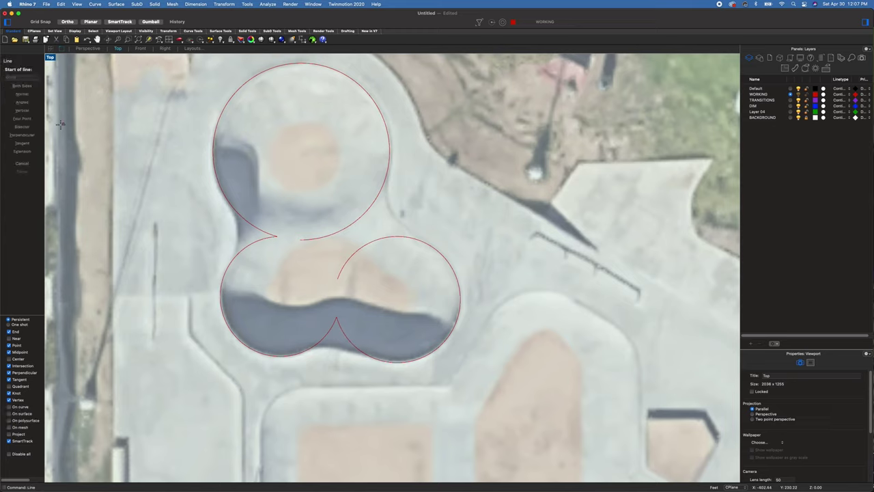
{"action": "left_click", "coordinate": [23, 143]}
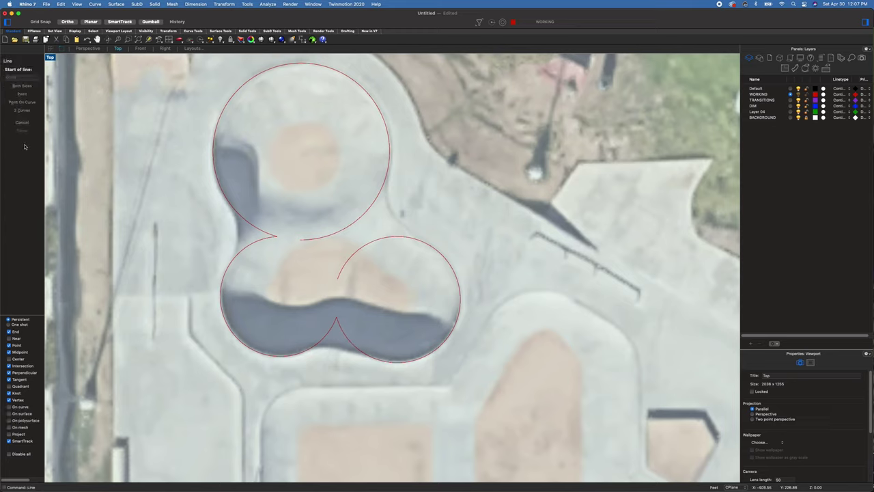
{"action": "left_click", "coordinate": [386, 362]}
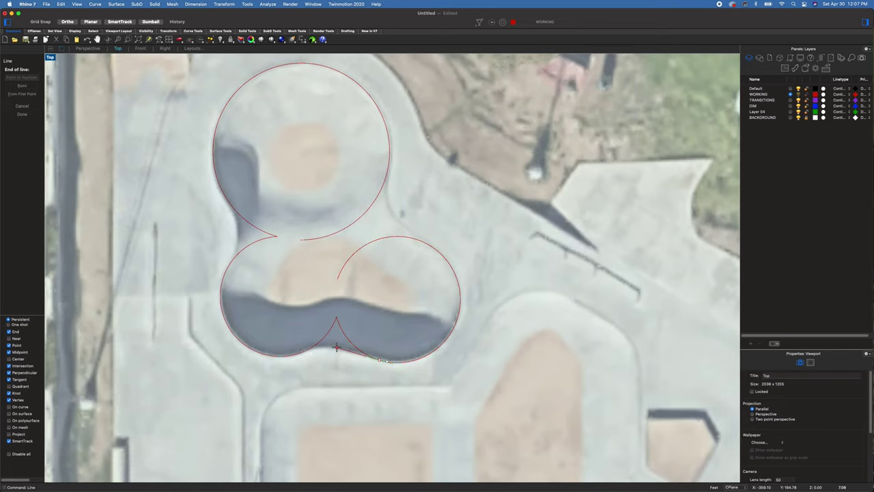
{"action": "scroll", "coordinate": [337, 347], "scroll_direction": "up", "scroll_amount": 5}
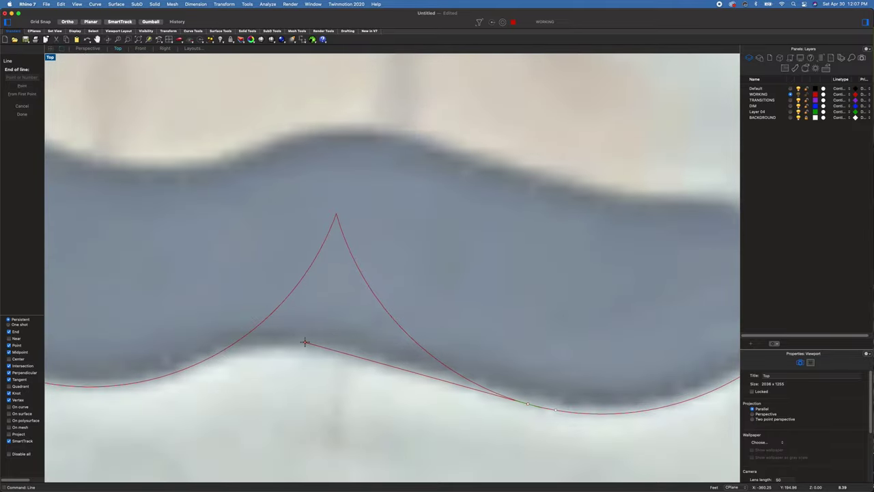
{"action": "left_click", "coordinate": [305, 342]}
{"action": "scroll", "coordinate": [303, 347], "scroll_direction": "down", "scroll_amount": 6}
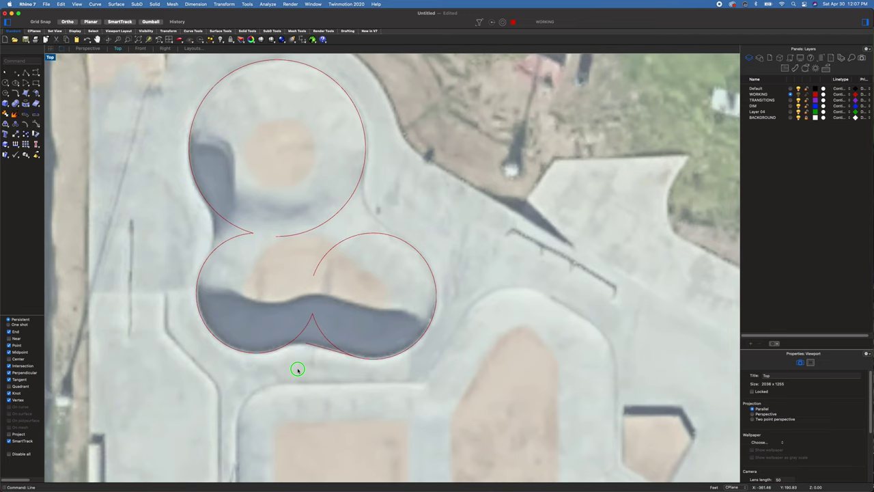
{"action": "right_click_drag", "start_coordinate": [297, 369], "coordinate": [332, 371]}
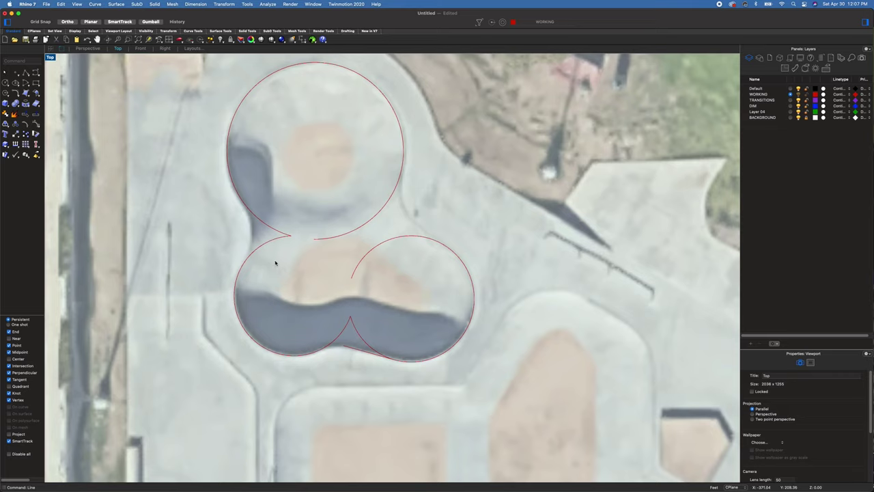
Fillet the upper circle arc to the lower-left arc and to the lower-right arc, closing both sides of the bowl outline
{"action": "type", "text": "fillet"}
{"action": "key", "text": "Return"}
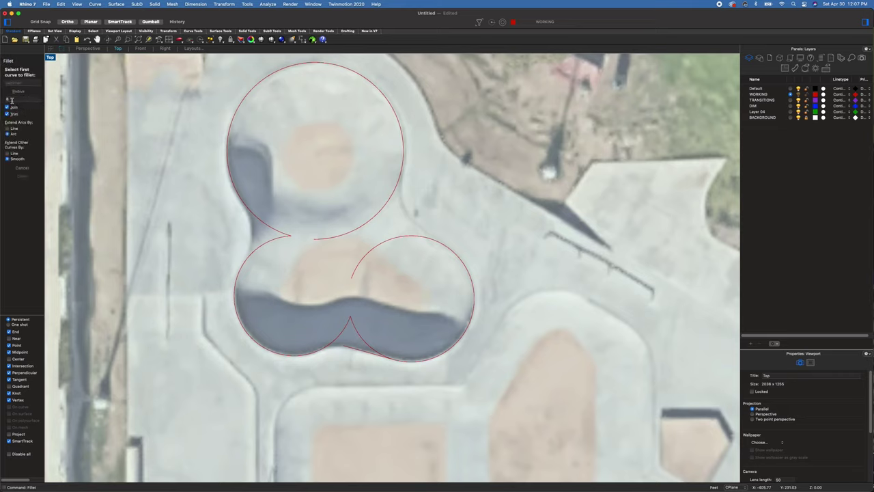
{"action": "left_click", "coordinate": [248, 258]}
{"action": "left_click", "coordinate": [254, 217]}
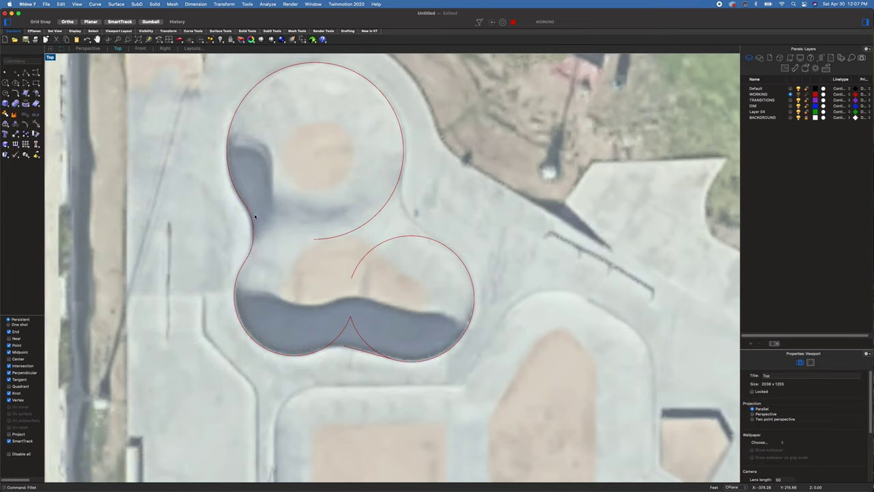
{"action": "right_click", "coordinate": [394, 254]}
{"action": "left_click", "coordinate": [404, 236]}
{"action": "left_click", "coordinate": [390, 201]}
Fillet the lower-left arc to the tangent line along the bowl's bottom rim
{"action": "key", "text": "Return"}
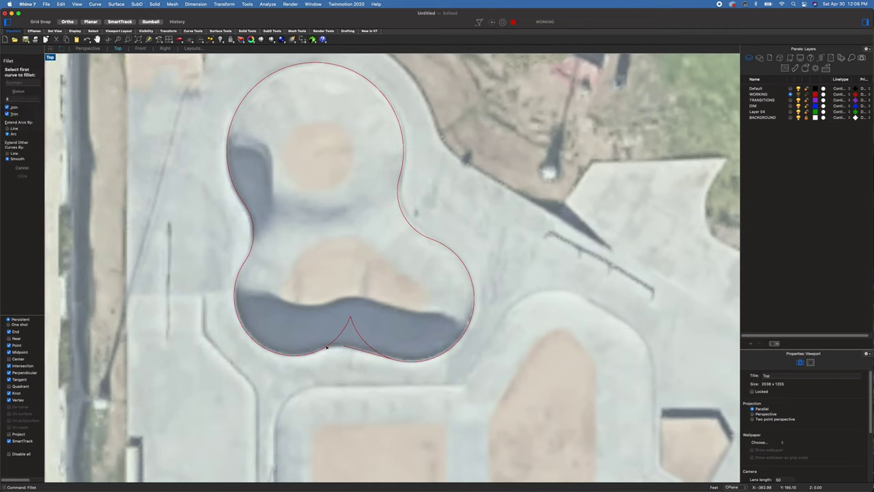
{"action": "left_click", "coordinate": [318, 351]}
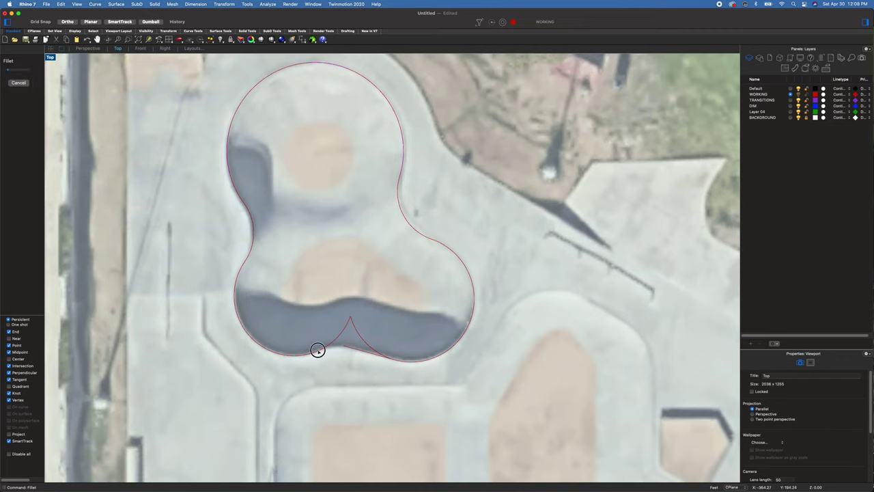
{"action": "left_click", "coordinate": [353, 350]}
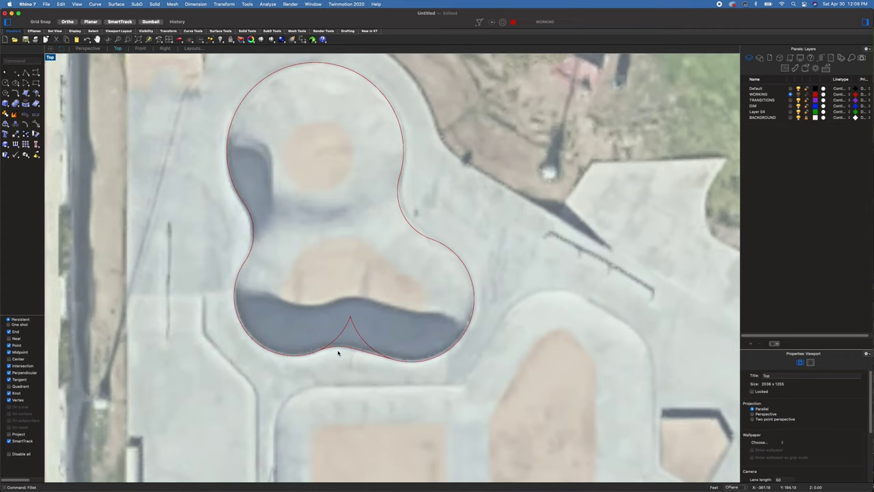
Trim away the pointed arc ends inside the bowl, using the filleted bottom rim curve as the cutting object
{"action": "left_click", "coordinate": [344, 350]}
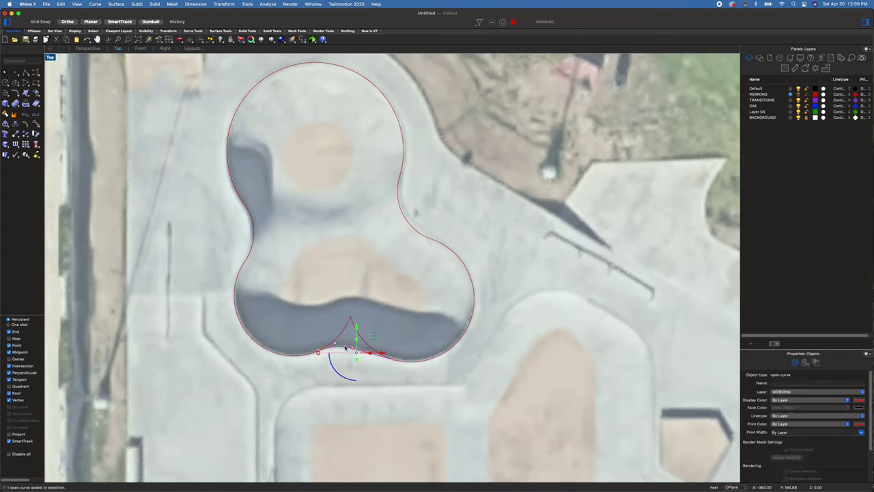
{"action": "type", "text": "trim"}
{"action": "key", "text": "Return"}
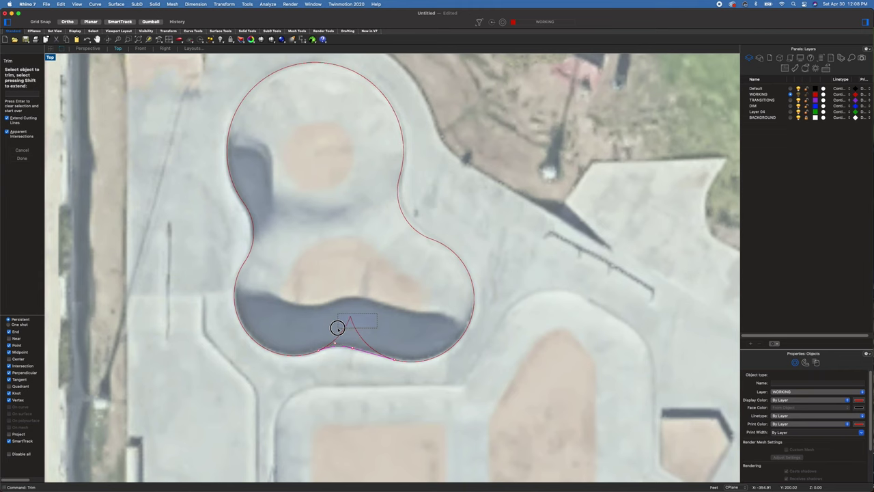
{"action": "key", "text": "Escape"}
{"action": "key", "text": "Escape"}
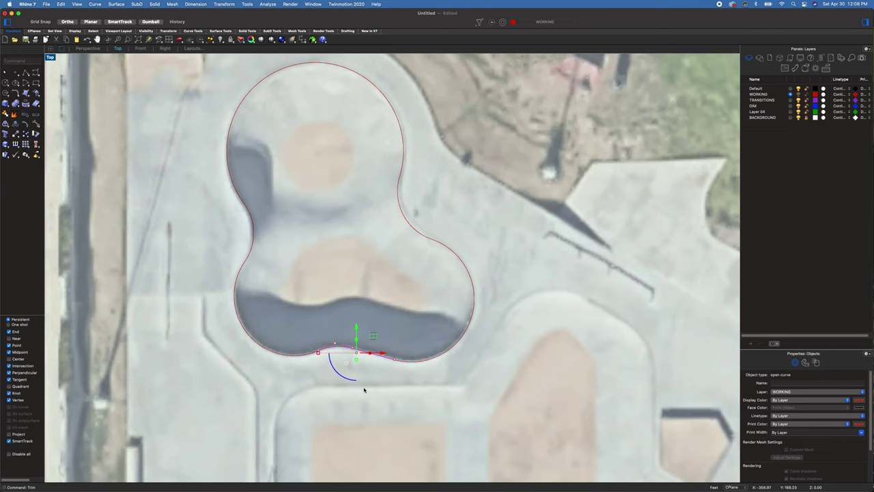
{"action": "scroll", "coordinate": [364, 389], "scroll_direction": "down", "scroll_amount": 6}
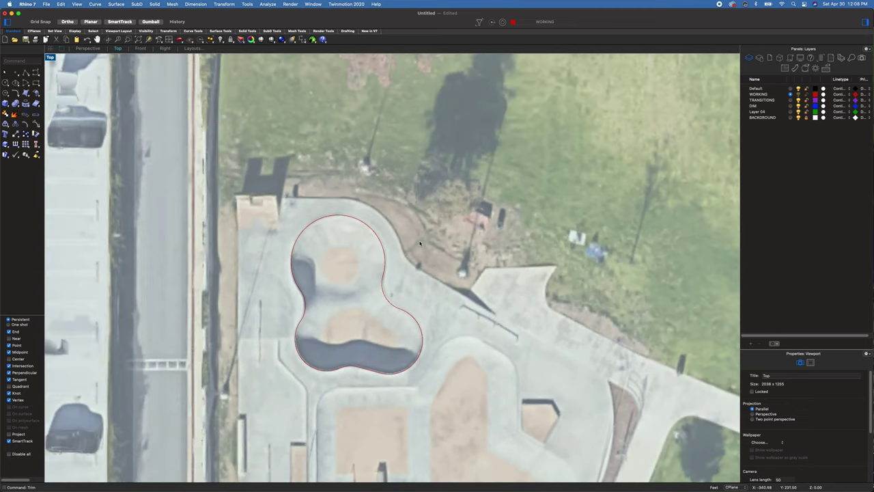
Hide the BACKGROUND layer and explode the bowl outline curve into its separate segments
{"action": "left_click", "coordinate": [798, 118]}
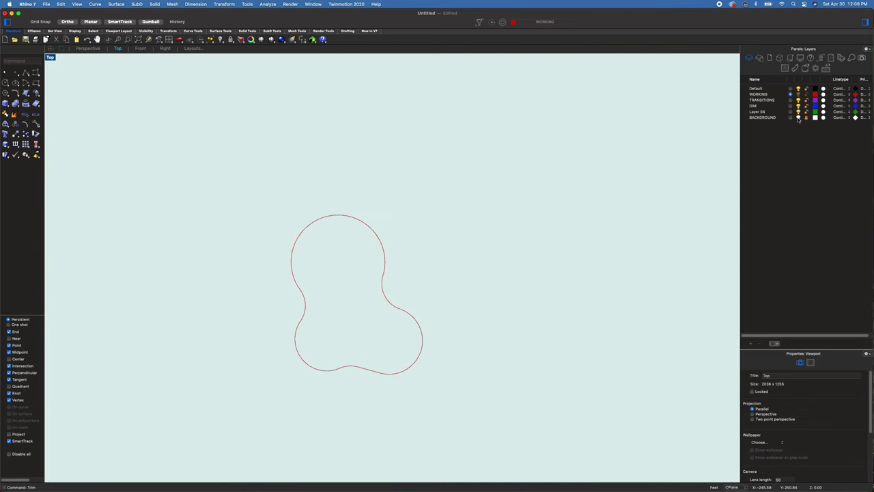
{"action": "left_click_drag", "start_coordinate": [422, 207], "coordinate": [291, 369]}
{"action": "key", "text": "Escape"}
{"action": "left_click", "coordinate": [360, 369]}
{"action": "left_click", "coordinate": [408, 369]}
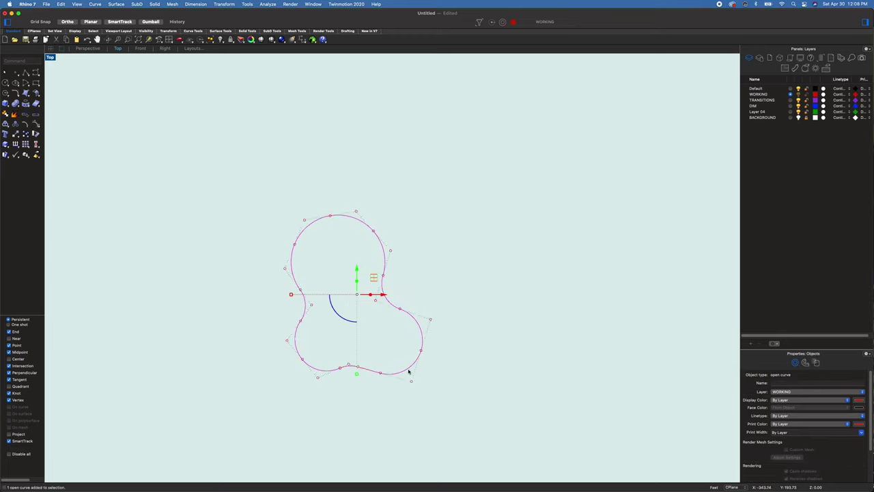
{"action": "type", "text": "explode"}
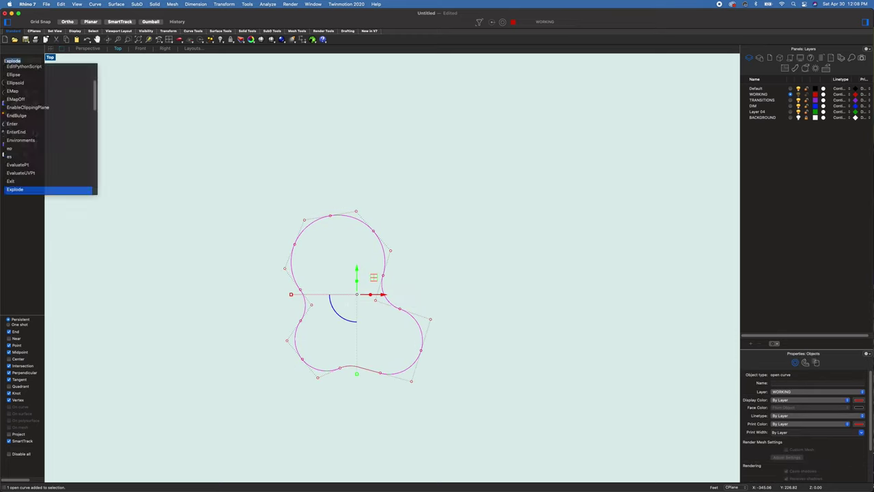
{"action": "key", "text": "Return"}
{"action": "left_click", "coordinate": [404, 276]}
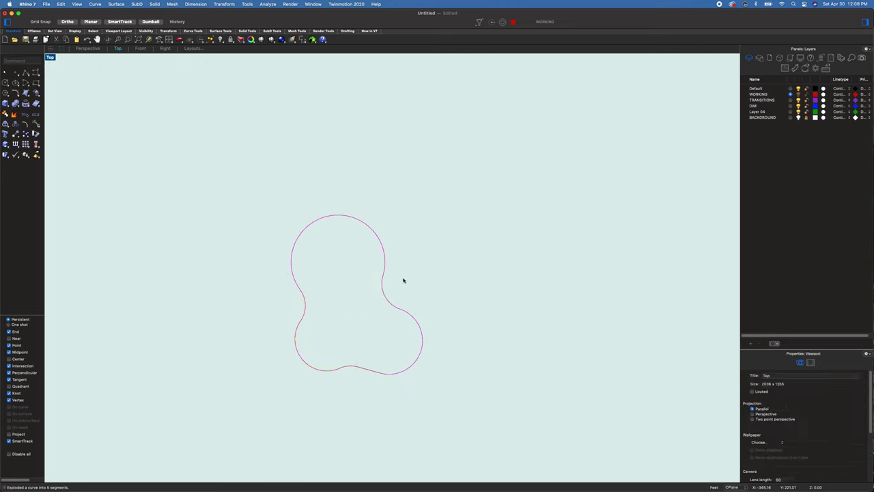
Examine the exploded outline by selecting its arcs one after another around the bowl
{"action": "left_click", "coordinate": [382, 291]}
{"action": "left_click", "coordinate": [384, 253]}
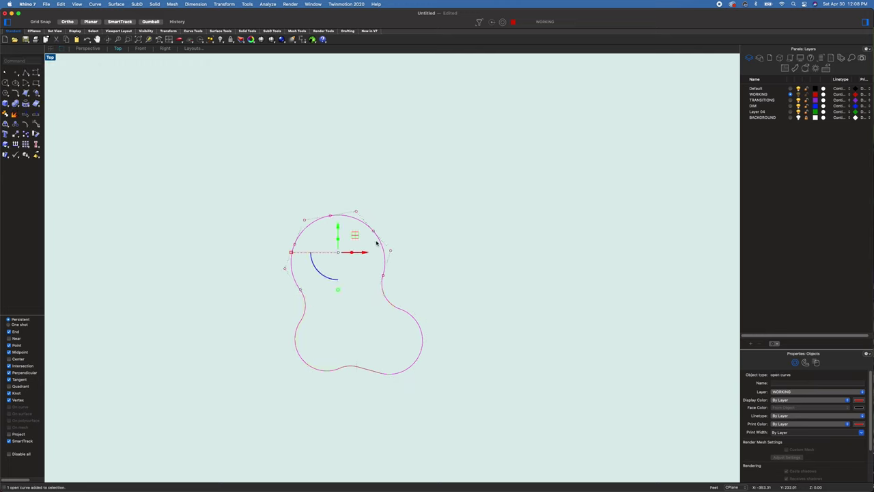
{"action": "left_click", "coordinate": [307, 305]}
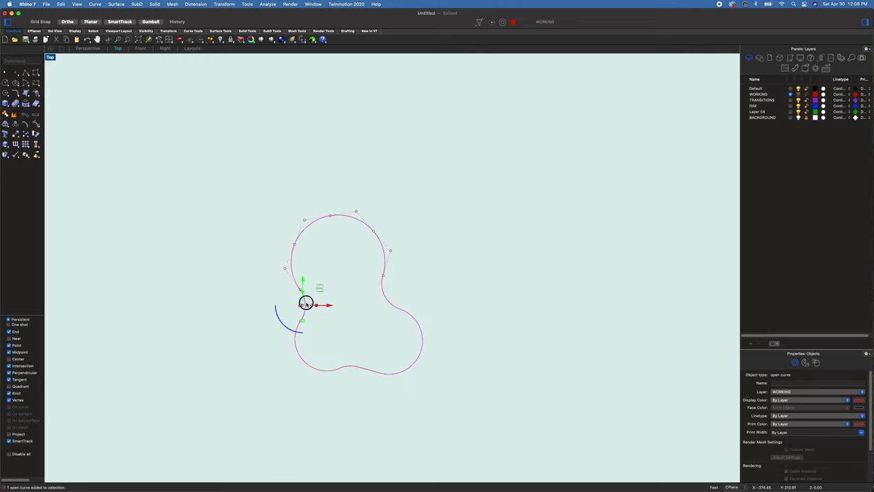
{"action": "left_click", "coordinate": [295, 346]}
{"action": "left_click", "coordinate": [351, 369]}
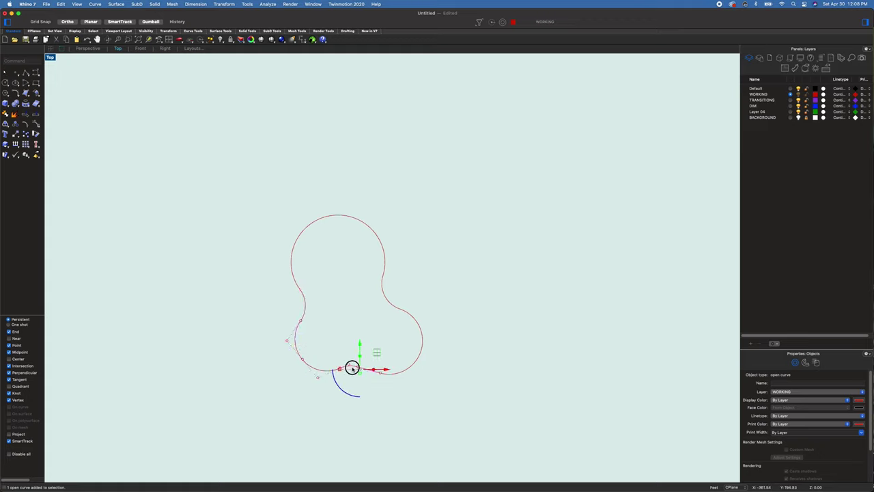
{"action": "left_click", "coordinate": [405, 375]}
{"action": "scroll", "coordinate": [351, 377], "scroll_direction": "up", "scroll_amount": 3}
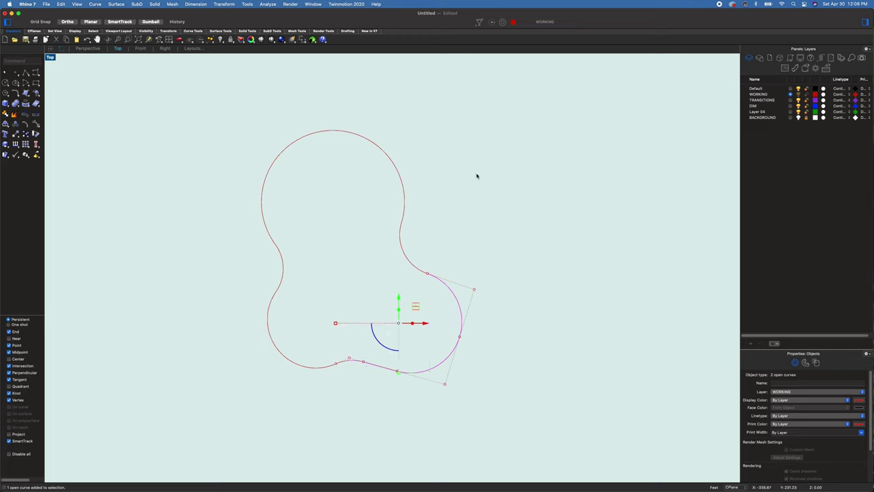
{"action": "left_click", "coordinate": [505, 148]}
{"action": "left_click_drag", "start_coordinate": [510, 133], "coordinate": [448, 235]}
Make DIM the current layer and place points on the segment joints around the outline, from the upper arc's ends to the lower-right arc's start
{"action": "left_click", "coordinate": [402, 199]}
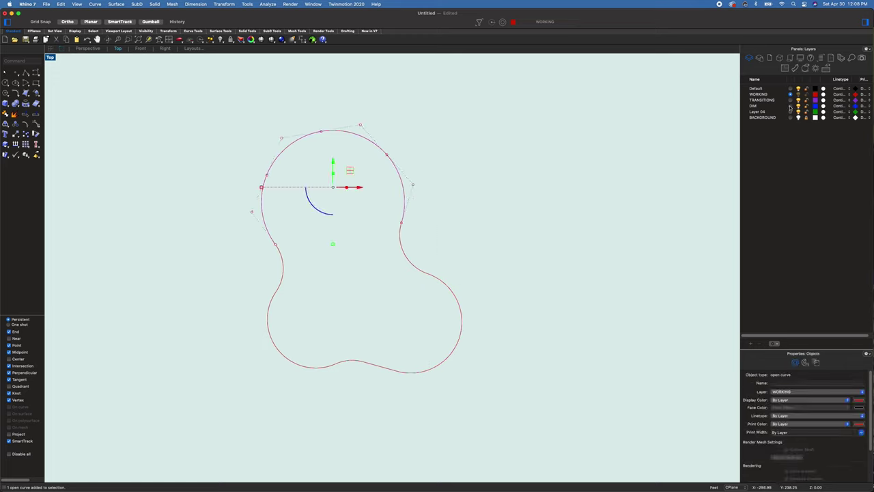
{"action": "type", "text": "POINT"}
{"action": "key", "text": "Return"}
{"action": "left_click", "coordinate": [403, 222]}
{"action": "left_click", "coordinate": [276, 243]}
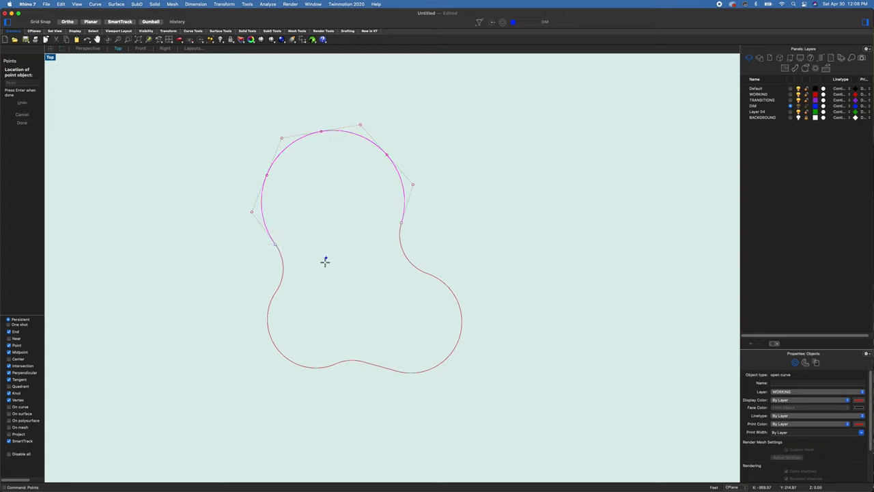
{"action": "left_click", "coordinate": [277, 293]}
{"action": "left_click", "coordinate": [336, 363]}
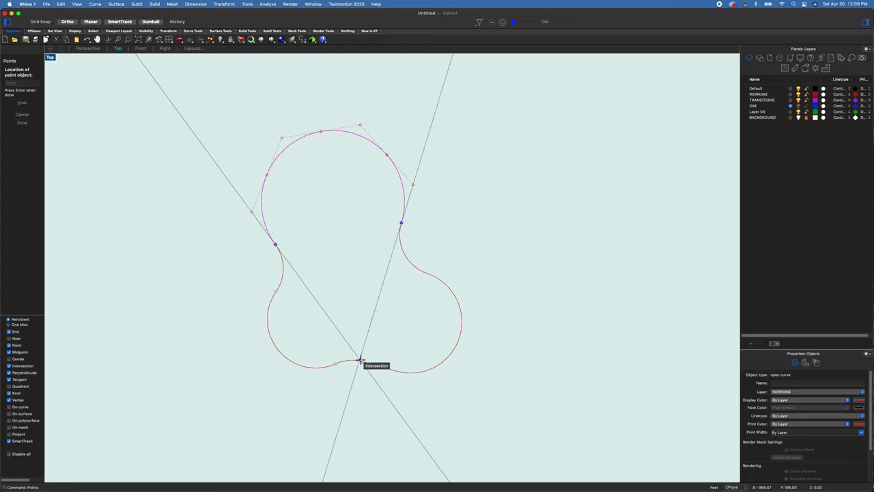
{"action": "left_click", "coordinate": [364, 362]}
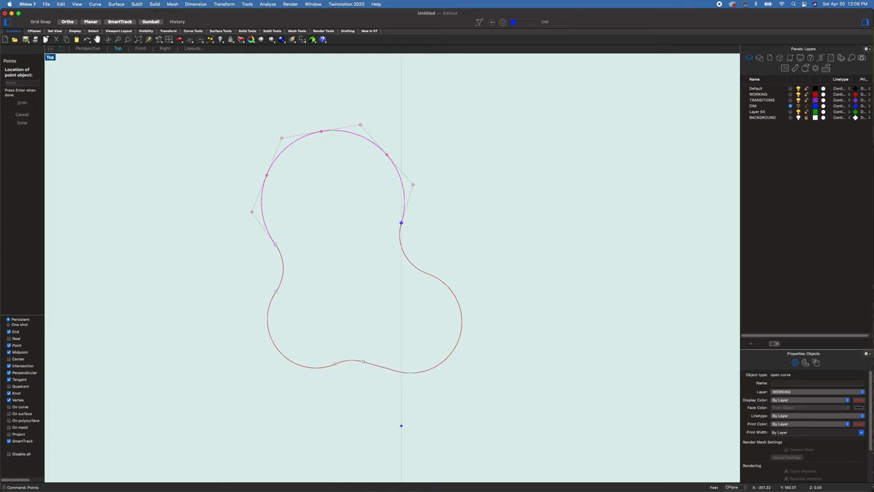
{"action": "left_click", "coordinate": [396, 370]}
{"action": "key", "text": "Return"}
{"action": "key", "text": "Escape"}
Place a point on the remaining joint, where the lower-right arc meets the concave fillet on the bowl's right side
{"action": "left_click", "coordinate": [440, 367]}
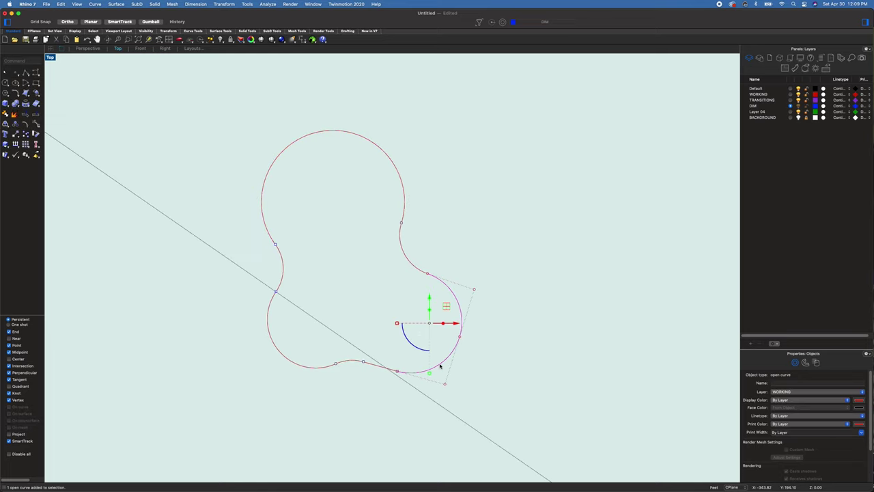
{"action": "key", "text": "Return"}
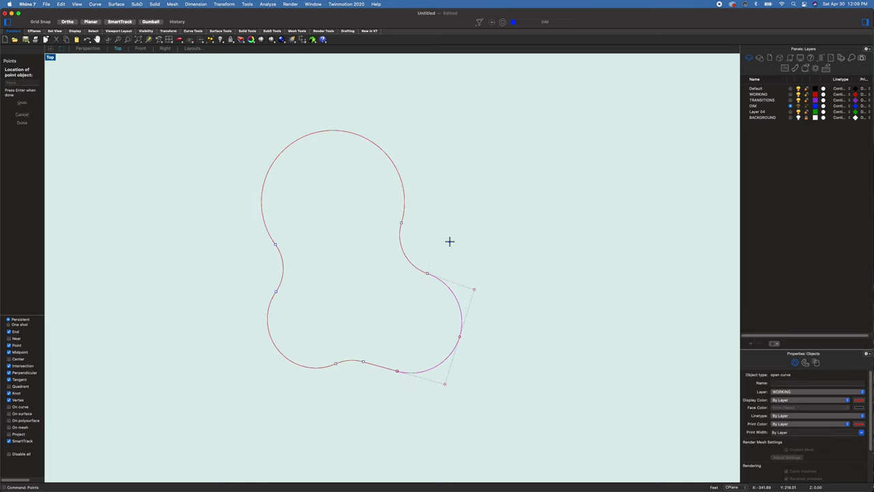
{"action": "key", "text": "Escape"}
{"action": "key", "text": "Escape"}
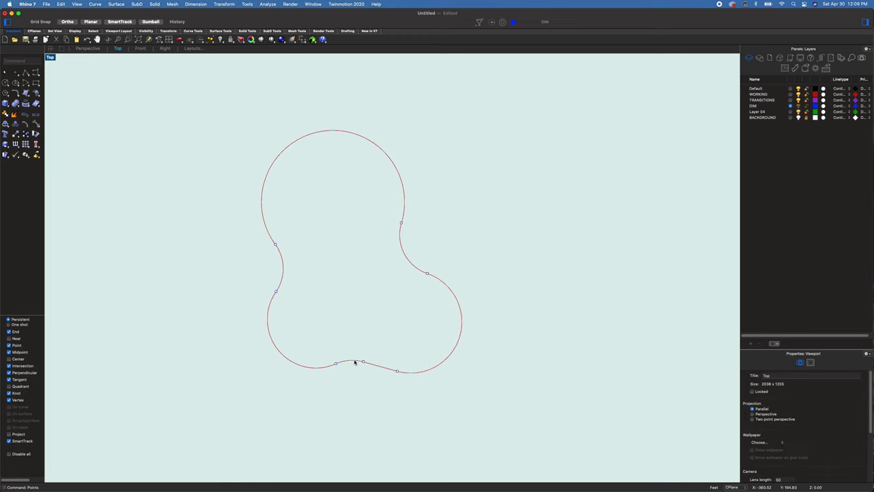
Check the short fillet arc and tangent line at the bottom of the outline against their joint points
{"action": "left_click", "coordinate": [354, 362]}
{"action": "scroll", "coordinate": [355, 365], "scroll_direction": "up", "scroll_amount": 5}
{"action": "key", "text": "Escape"}
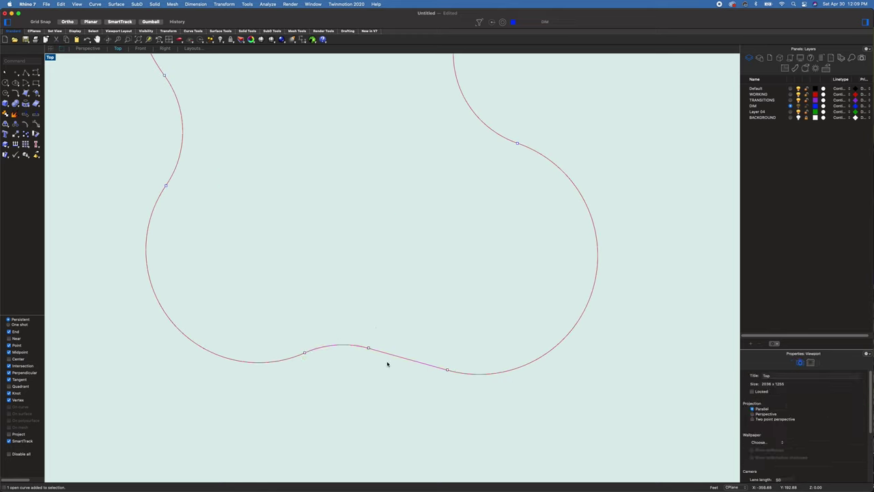
{"action": "left_click", "coordinate": [394, 357]}
{"action": "scroll", "coordinate": [396, 362], "scroll_direction": "down", "scroll_amount": 5}
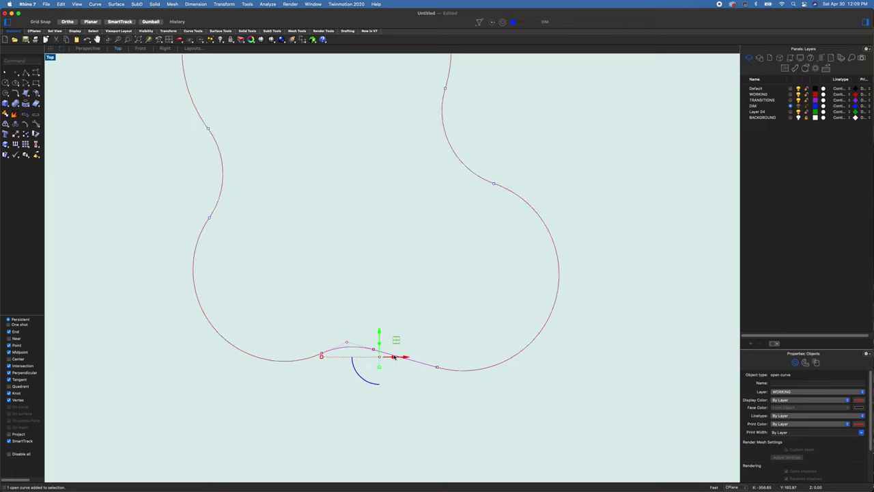
{"action": "key", "text": "Escape"}
{"action": "right_click_drag", "start_coordinate": [490, 310], "coordinate": [424, 331]}
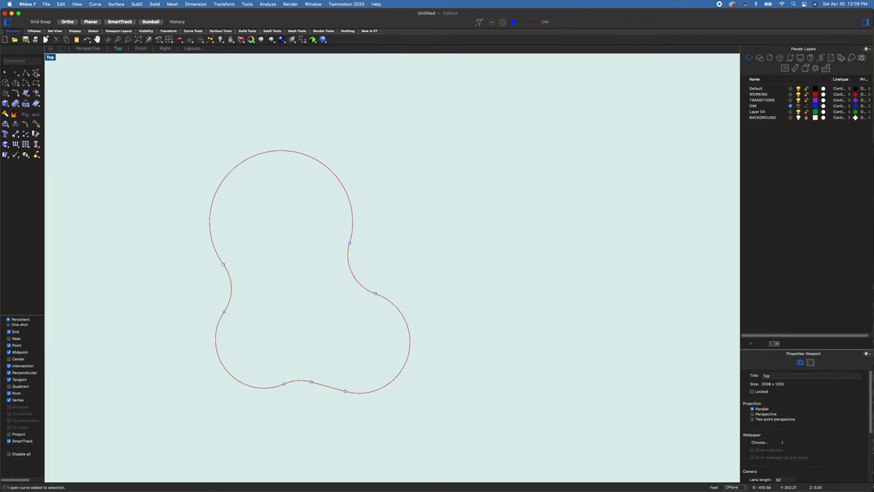
In the Front view, make TRANSITIONS the current layer and draw a circle with a radius of 8 feet
{"action": "left_click", "coordinate": [147, 49]}
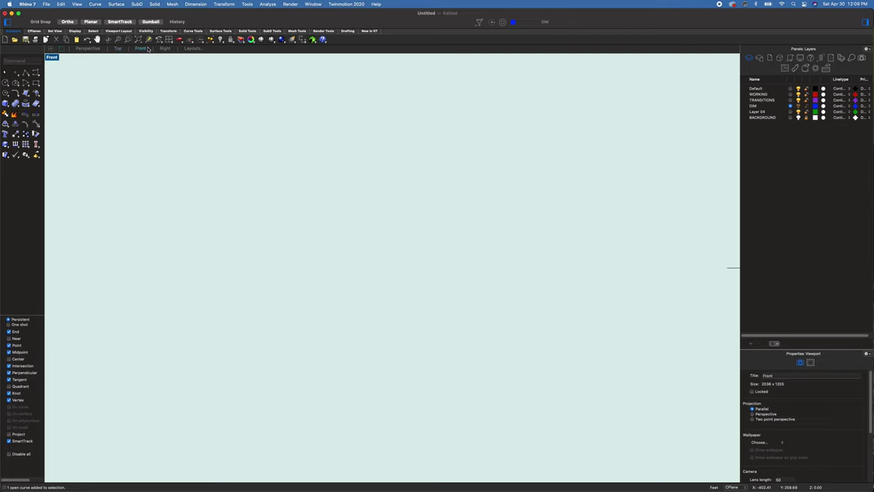
{"action": "left_click", "coordinate": [7, 84]}
{"action": "left_click", "coordinate": [380, 243]}
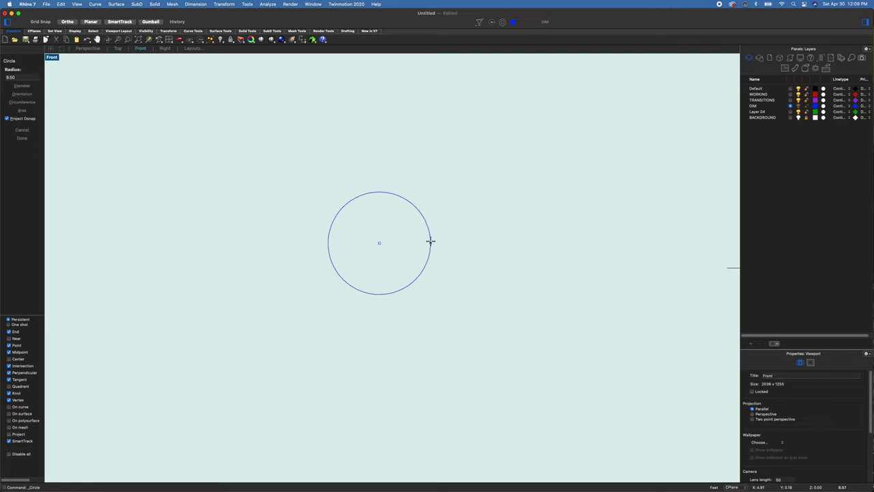
{"action": "left_click", "coordinate": [791, 100]}
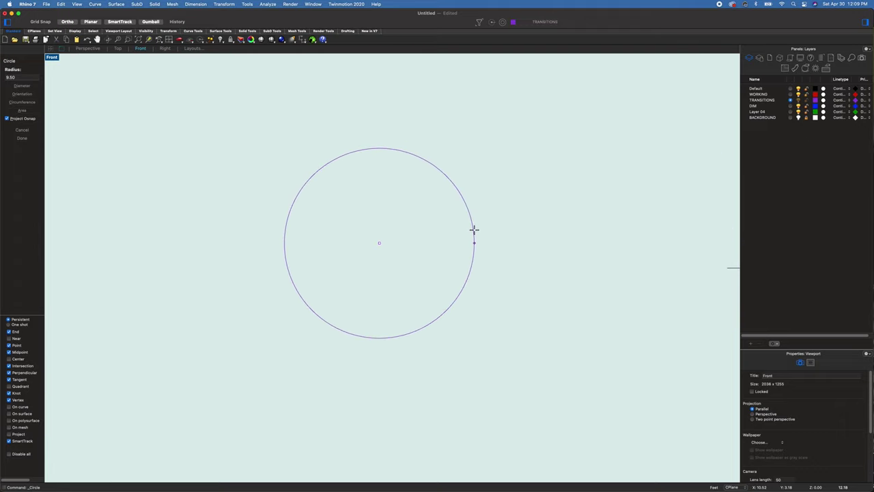
{"action": "type", "text": "8"}
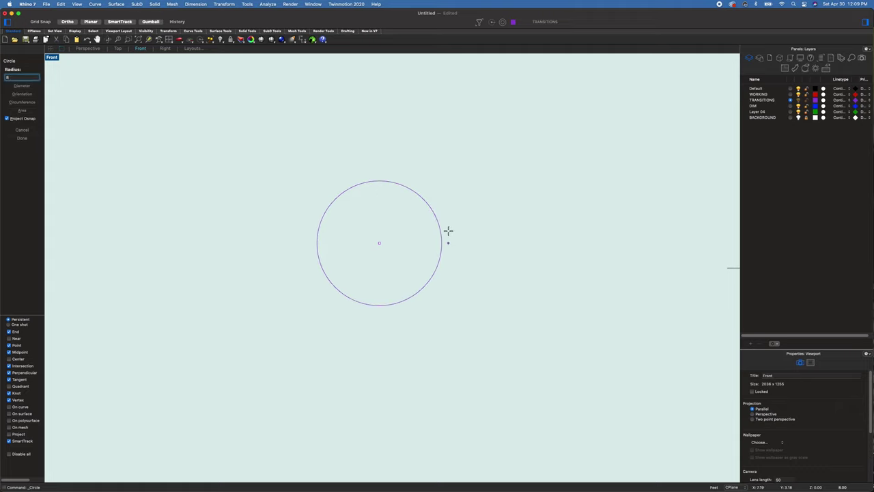
{"action": "key", "text": "Return"}
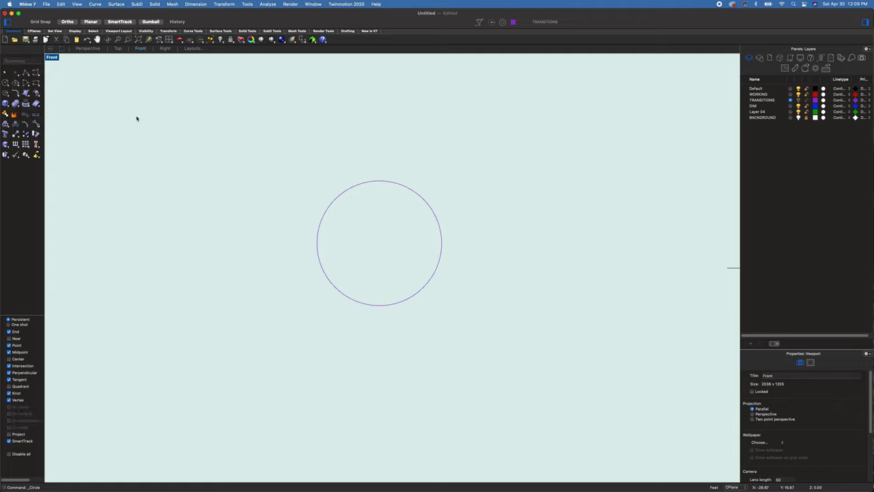
Trim the circle to its lower-right quarter arc using a rectangle drawn between its bottom and right quadrants, and delete the rectangle
{"action": "left_click", "coordinate": [36, 83]}
{"action": "left_click", "coordinate": [379, 305]}
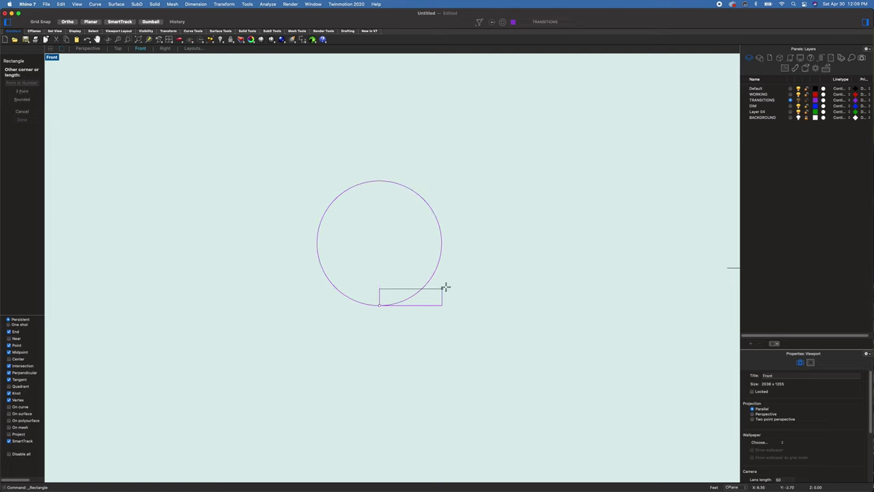
{"action": "left_click", "coordinate": [444, 240]}
{"action": "left_click", "coordinate": [442, 298]}
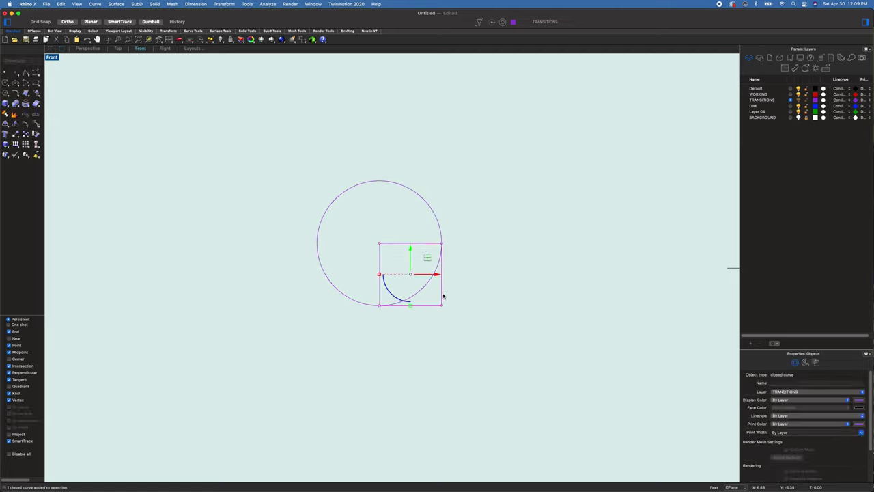
{"action": "type", "text": "trim"}
{"action": "key", "text": "Return"}
{"action": "left_click", "coordinate": [438, 220]}
{"action": "key", "text": "Return"}
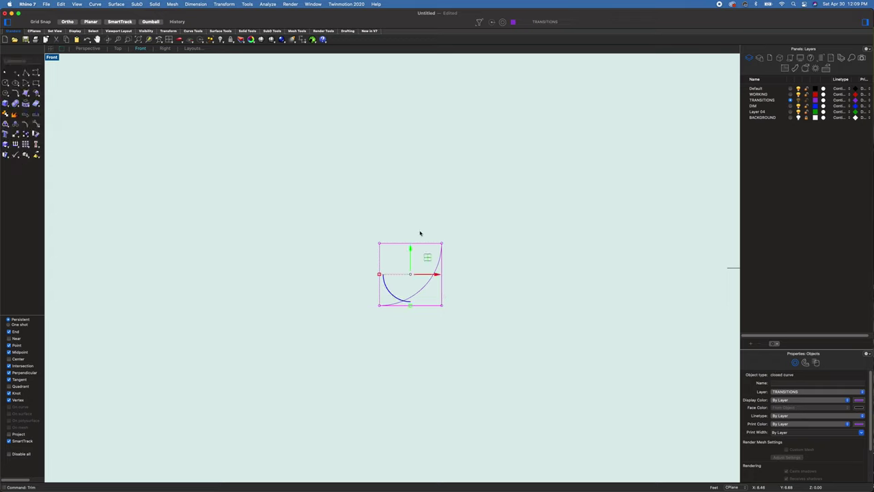
{"action": "key", "text": "Delete"}
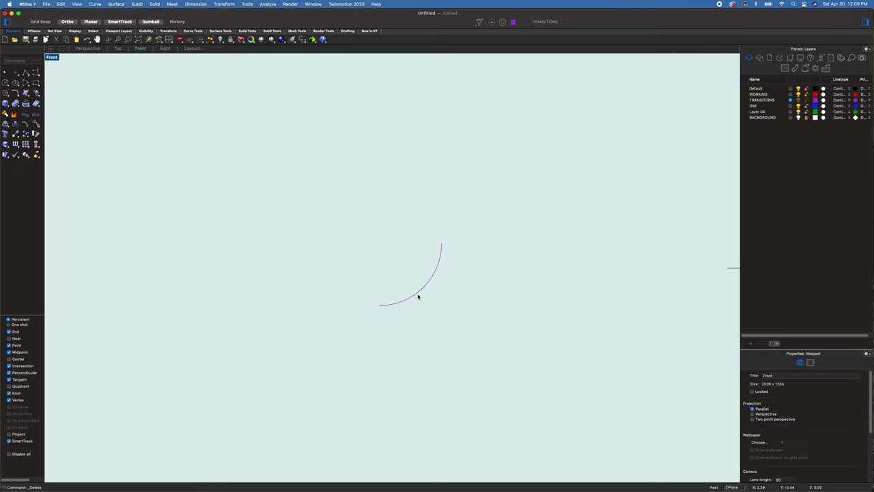
Place a copy of the quarter arc to the right of the original
{"action": "left_click", "coordinate": [418, 297]}
{"action": "left_click_drag", "start_coordinate": [435, 275], "coordinate": [521, 298]}
{"action": "right_click_drag", "start_coordinate": [554, 301], "coordinate": [524, 307]}
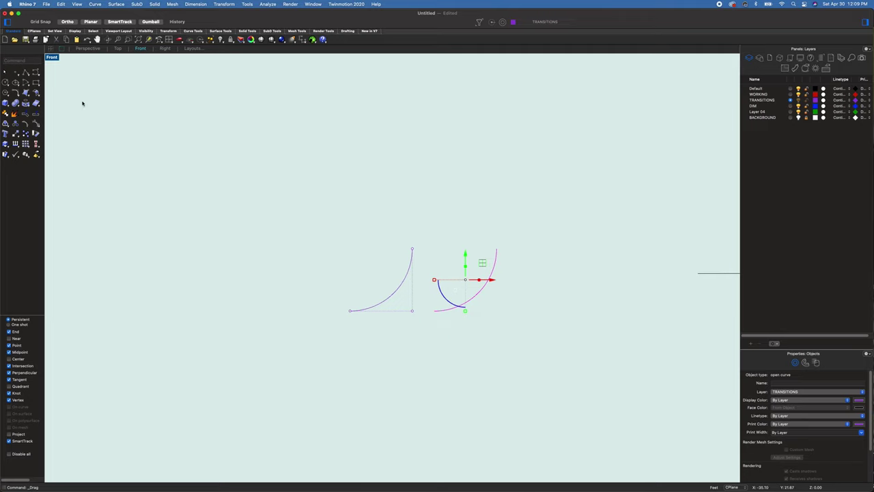
Draw a horizontal line from the copied arc's lower end past its right side and move the line up 5 feet
{"action": "left_click", "coordinate": [28, 75]}
{"action": "left_click", "coordinate": [435, 311]}
{"action": "left_click", "coordinate": [532, 310]}
{"action": "key", "text": "Return"}
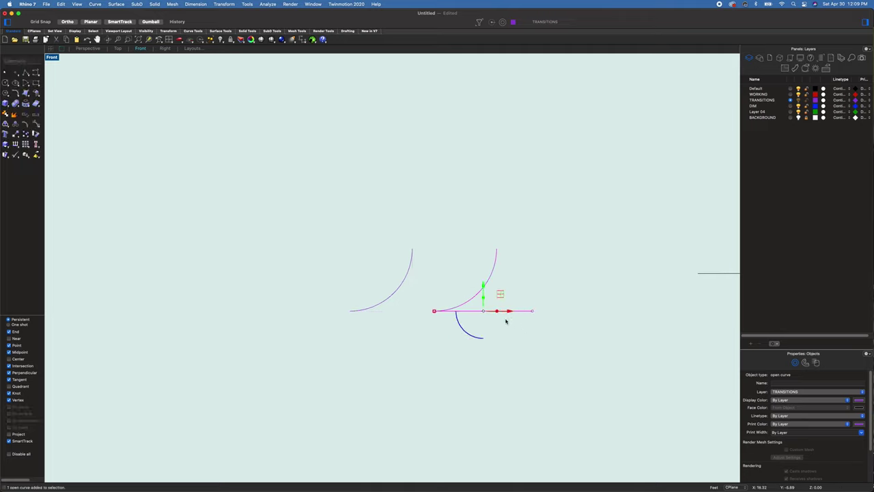
{"action": "left_click_drag", "start_coordinate": [483, 285], "coordinate": [472, 260]}
{"action": "type", "text": "5"}
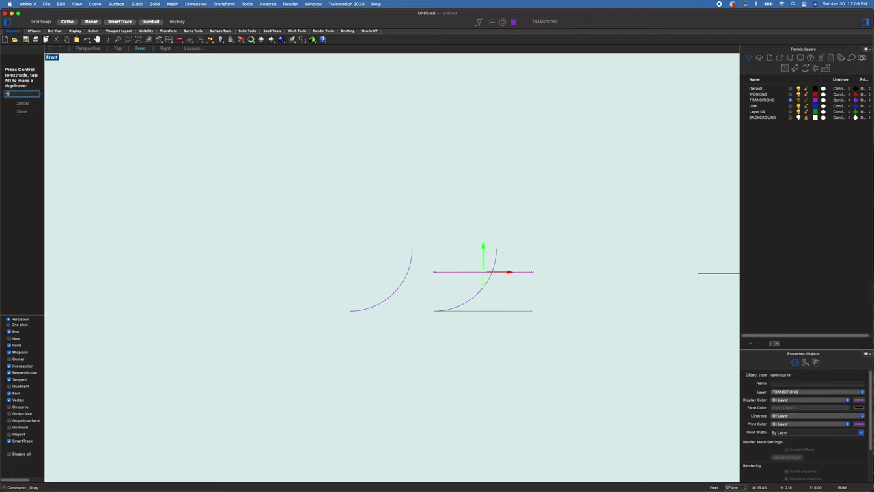
{"action": "key", "text": "Return"}
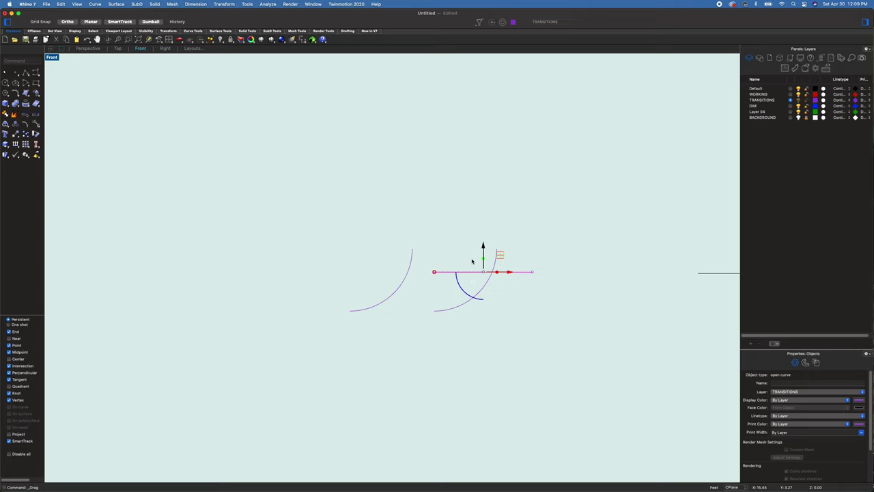
Trim the part of the copied arc above the horizontal line and delete the line
{"action": "type", "text": "trim"}
{"action": "key", "text": "Return"}
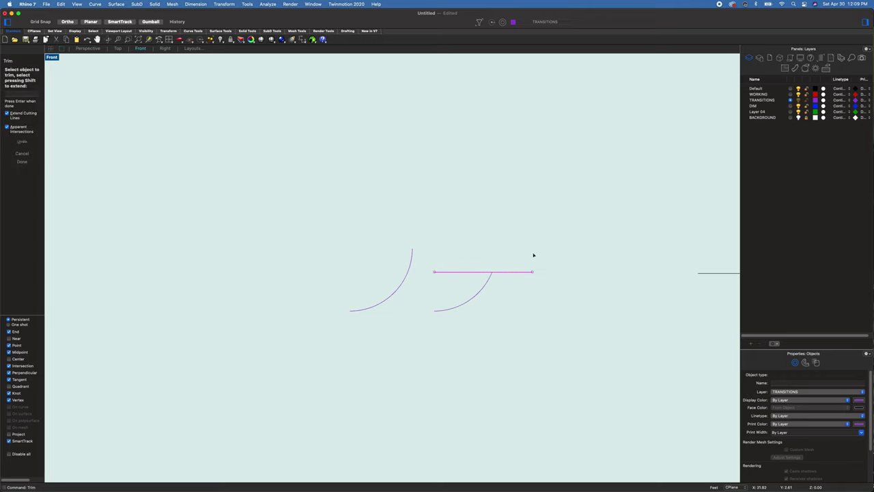
{"action": "key", "text": "Escape"}
{"action": "key", "text": "Delete"}
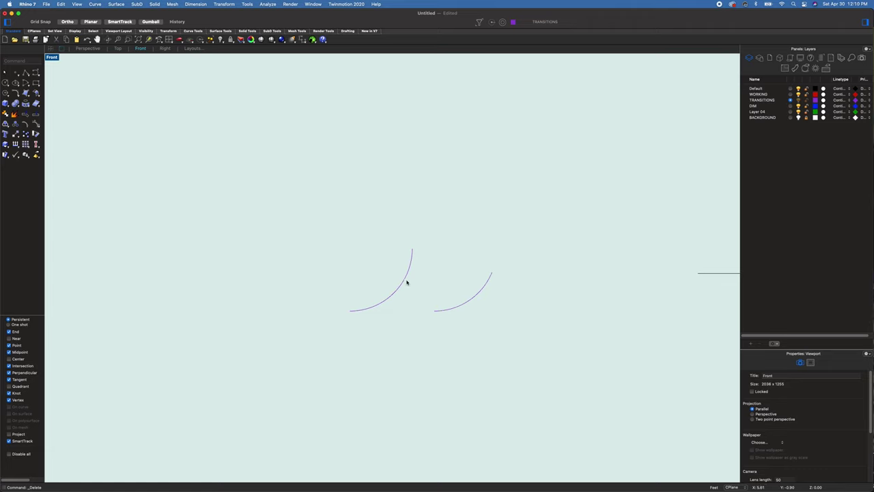
{"action": "left_click", "coordinate": [407, 279]}
{"action": "left_click", "coordinate": [464, 305]}
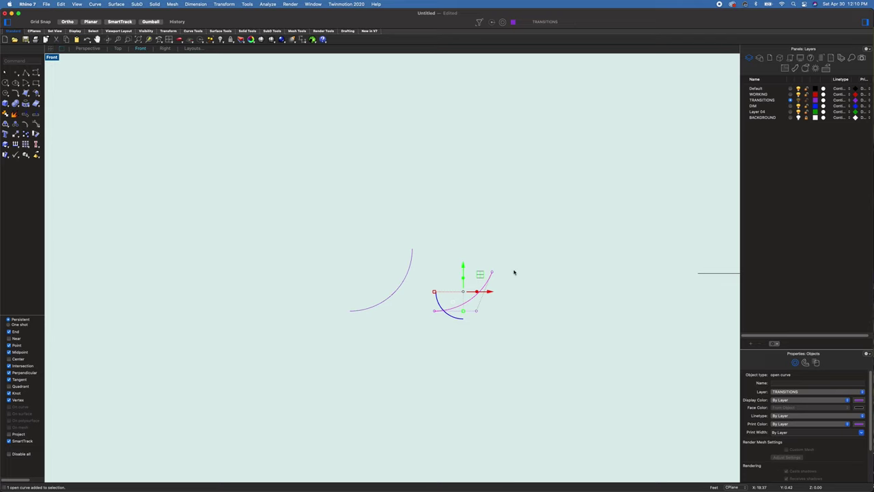
{"action": "left_click", "coordinate": [406, 271]}
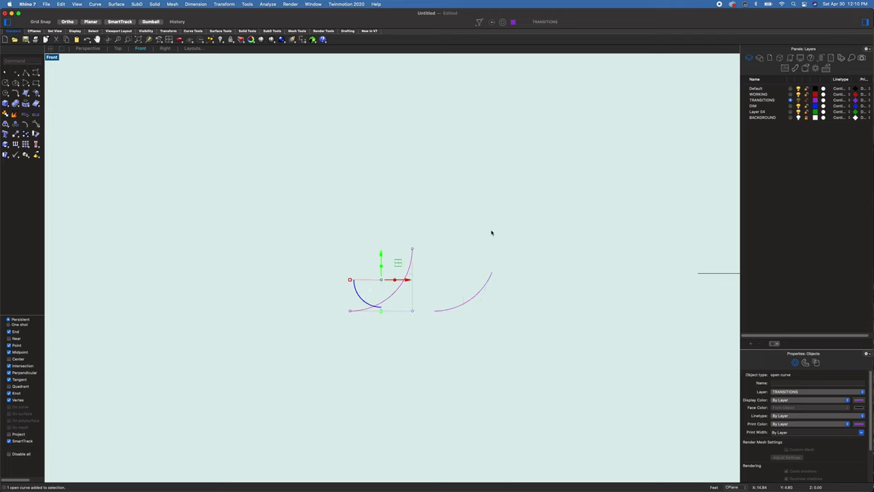
In the Perspective view, move both transition arcs so the full arc's upper end sits on the joint point at the upper arc's right end
{"action": "left_click", "coordinate": [88, 50]}
{"action": "scroll", "coordinate": [357, 263], "scroll_direction": "down", "scroll_amount": 7}
{"action": "right_click_drag", "start_coordinate": [482, 310], "coordinate": [399, 293], "text": "shift"}
{"action": "left_click_drag", "start_coordinate": [349, 233], "coordinate": [265, 292]}
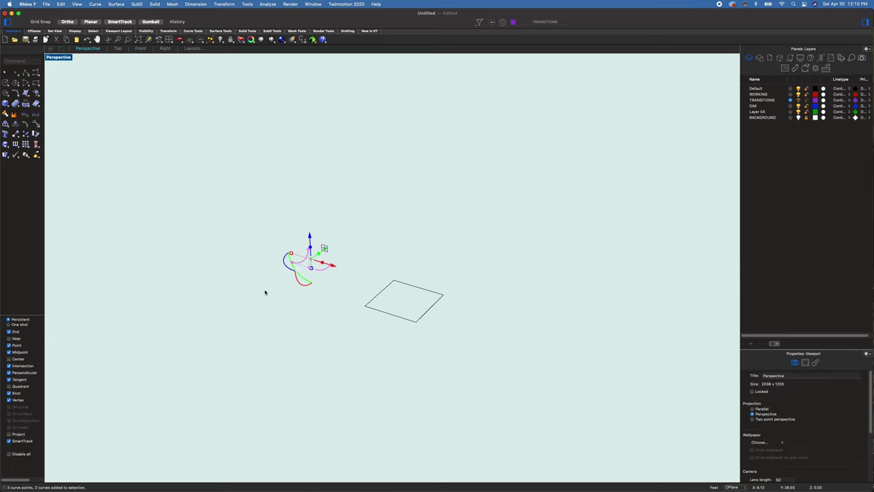
{"action": "type", "text": "m"}
{"action": "key", "text": "Return"}
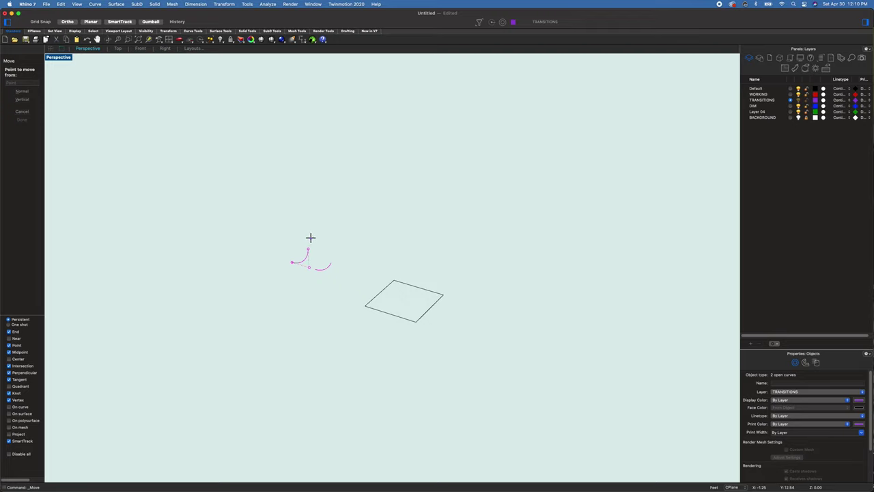
{"action": "left_click", "coordinate": [309, 247]}
{"action": "scroll", "coordinate": [309, 247], "scroll_direction": "down", "scroll_amount": 10}
{"action": "right_click_drag", "start_coordinate": [309, 248], "coordinate": [264, 283]}
{"action": "left_click", "coordinate": [171, 316]}
{"action": "key", "text": "Escape"}
Delete the leftover rectangle away from the bowl and zoom to the extents of the remaining geometry
{"action": "left_click", "coordinate": [355, 328]}
{"action": "key", "text": "Delete"}
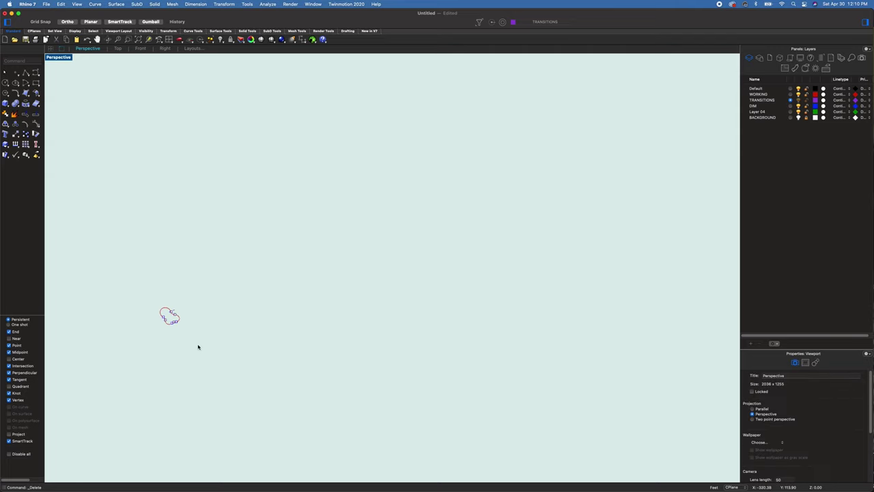
{"action": "type", "text": "ze"}
{"action": "key", "text": "Return"}
{"action": "mouse_move", "coordinate": [503, 387]}
{"action": "right_mouse_down"}
{"action": "mouse_move", "coordinate": [440, 323]}
{"action": "mouse_move", "coordinate": [457, 298]}
{"action": "mouse_move", "coordinate": [406, 322]}
{"action": "mouse_move", "coordinate": [449, 339]}
{"action": "mouse_move", "coordinate": [429, 363]}
{"action": "mouse_move", "coordinate": [534, 293]}
{"action": "right_mouse_up"}
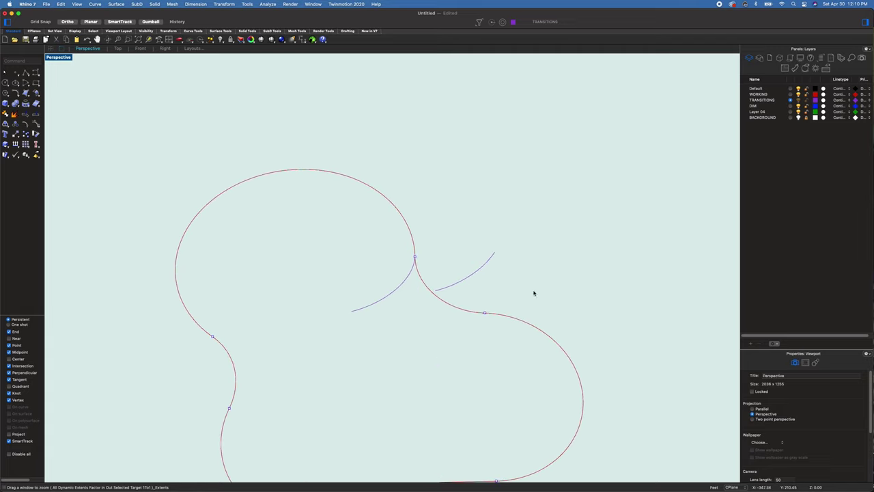
Make WORKING the current layer and, in the Top view, draw a line perpendicular to the outline inward from the upper arc's left joint
{"action": "left_click", "coordinate": [791, 95]}
{"action": "mouse_move", "coordinate": [296, 313]}
{"action": "right_mouse_down"}
{"action": "mouse_move", "coordinate": [322, 337]}
{"action": "mouse_move", "coordinate": [283, 326]}
{"action": "right_mouse_up"}
{"action": "left_click", "coordinate": [118, 48]}
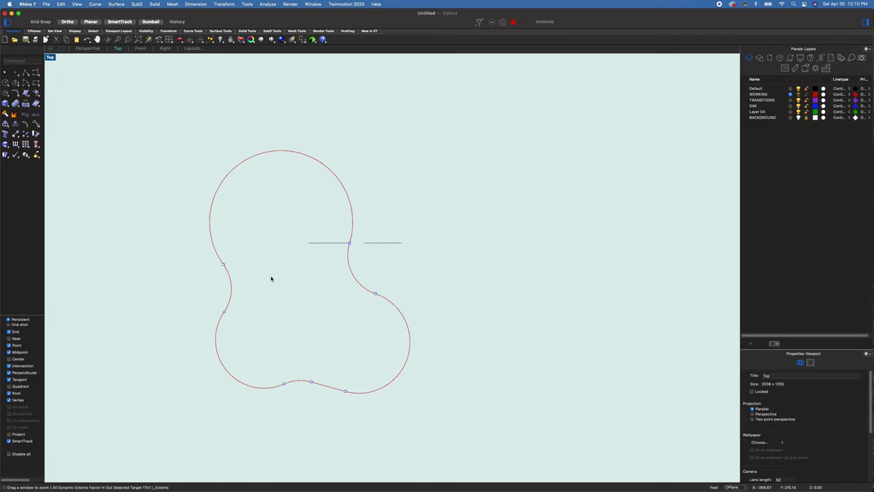
{"action": "type", "text": "line"}
{"action": "key", "text": "Return"}
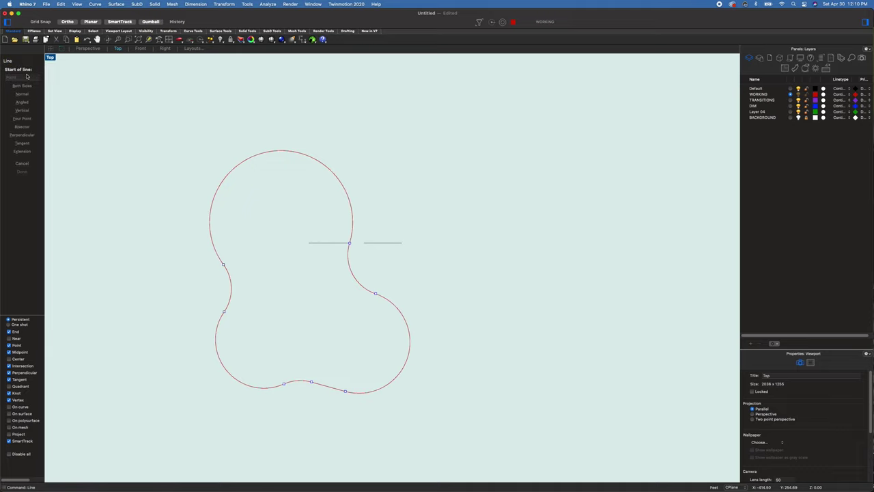
{"action": "type", "text": "p"}
{"action": "key", "text": "Return"}
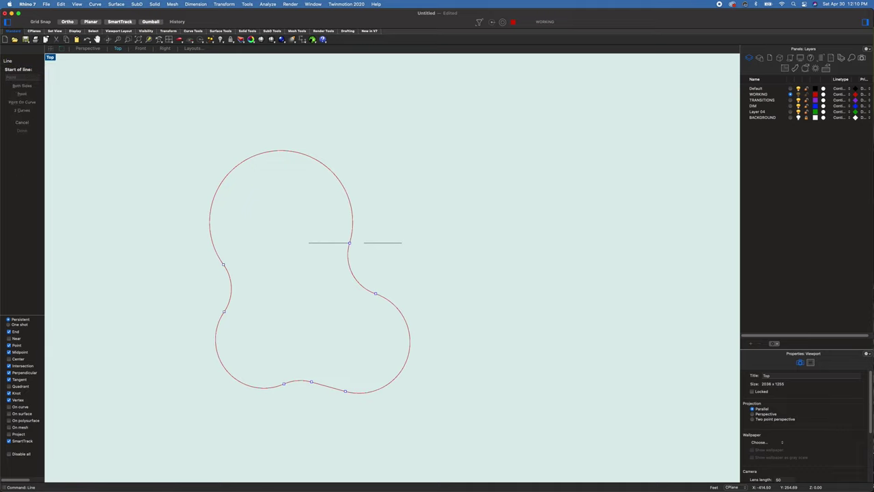
{"action": "left_click", "coordinate": [224, 263]}
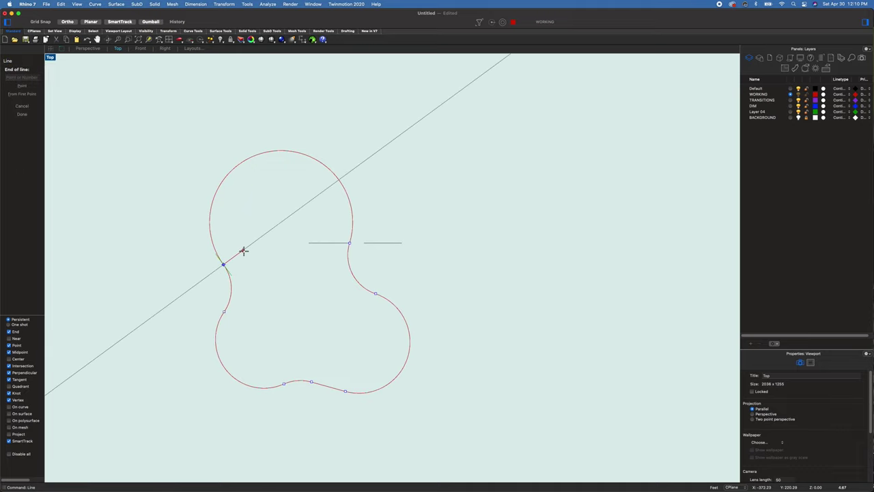
{"action": "left_click", "coordinate": [272, 227]}
{"action": "key", "text": "Return"}
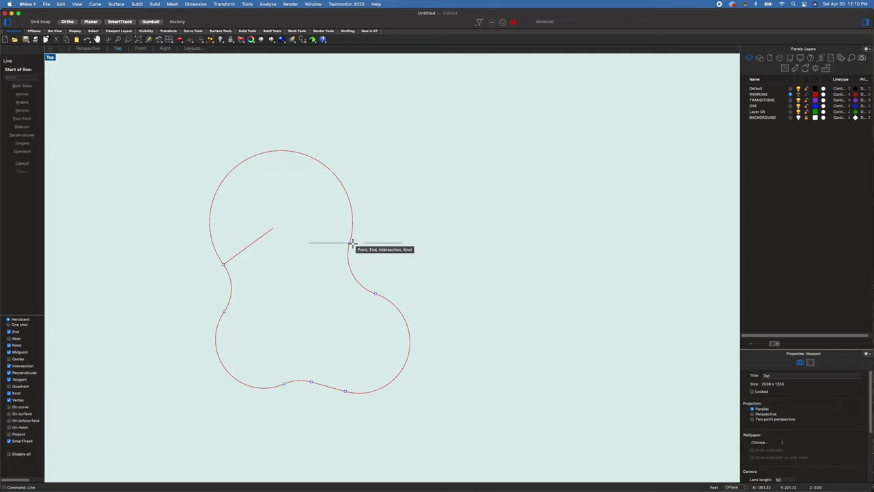
Move the full transition arc off the upper arc's right joint to outside the bowl, beyond the shortened arc
{"action": "left_click", "coordinate": [351, 242]}
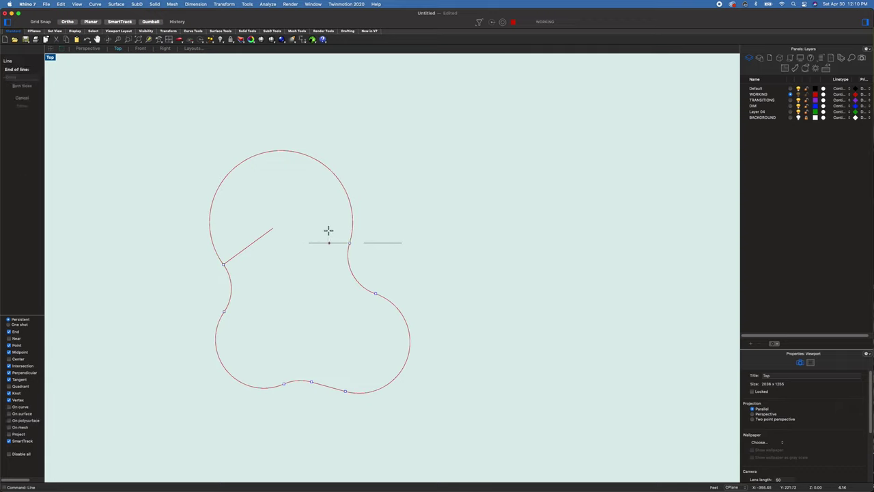
{"action": "key", "text": "Escape"}
{"action": "scroll", "coordinate": [347, 239], "scroll_direction": "up", "scroll_amount": 3}
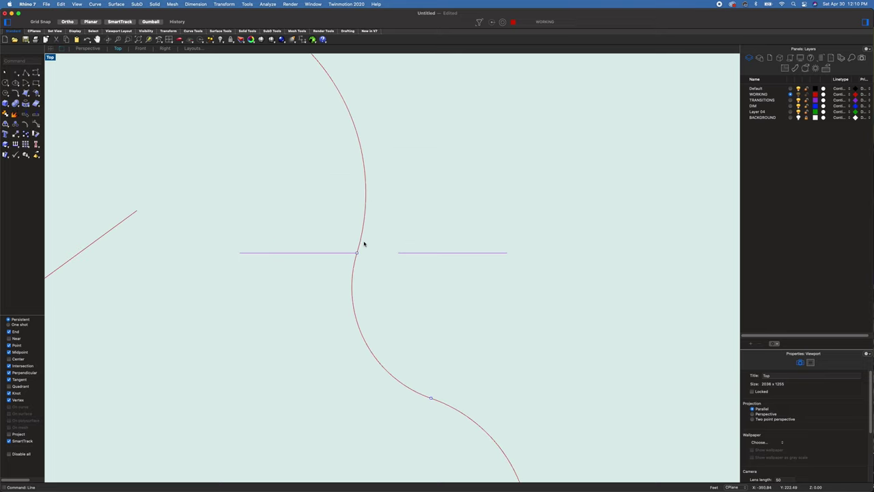
{"action": "left_click", "coordinate": [324, 253]}
{"action": "left_click_drag", "start_coordinate": [325, 257], "coordinate": [642, 253]}
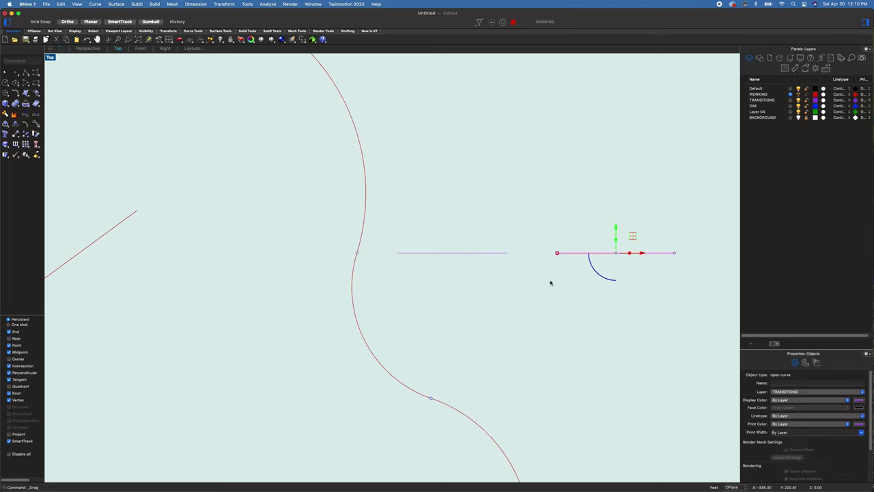
{"action": "left_click", "coordinate": [366, 269]}
Draw a line perpendicular to the outline from the upper arc's right joint into the bowl
{"action": "type", "text": "Line"}
{"action": "key", "text": "Return"}
{"action": "left_click", "coordinate": [356, 252]}
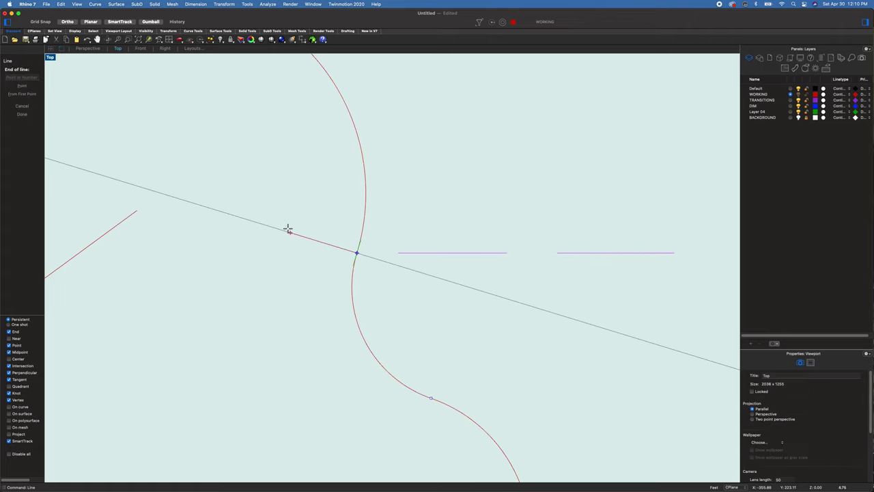
{"action": "left_click", "coordinate": [191, 201]}
Draw lines perpendicular to the outline into the bowl from both end joints of the lower-right arc
{"action": "scroll", "coordinate": [221, 266], "scroll_direction": "down", "scroll_amount": 3}
{"action": "scroll", "coordinate": [222, 273], "scroll_direction": "down", "scroll_amount": 3}
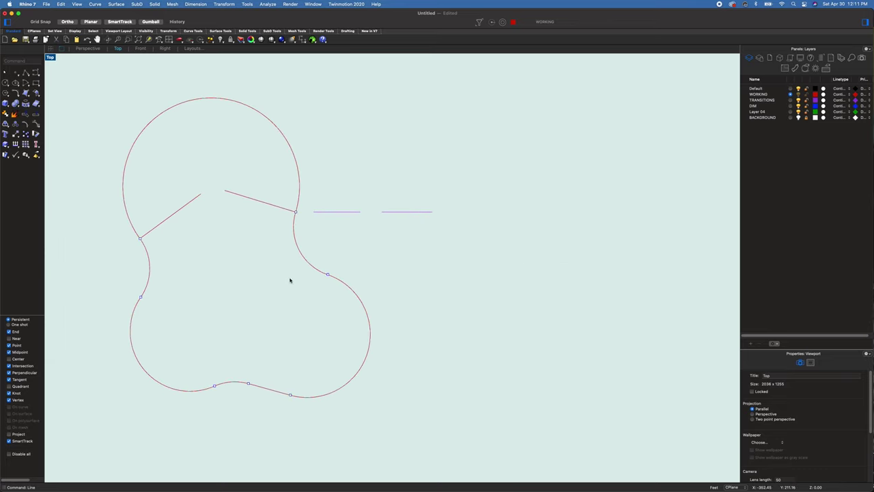
{"action": "right_click", "coordinate": [334, 282]}
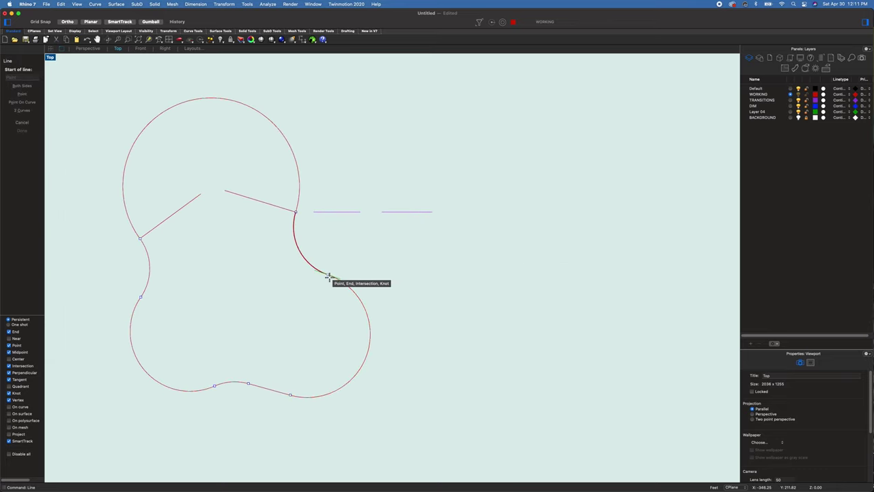
{"action": "left_click", "coordinate": [329, 276]}
{"action": "left_click", "coordinate": [310, 326]}
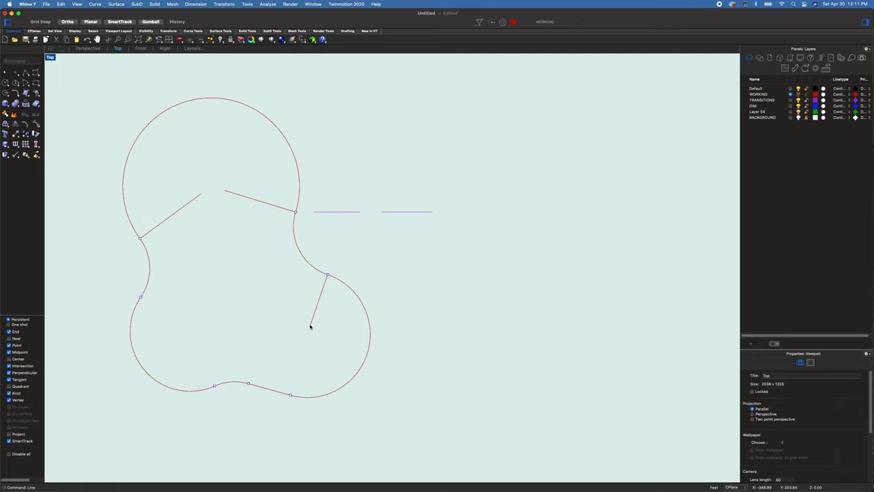
{"action": "key", "text": "Return"}
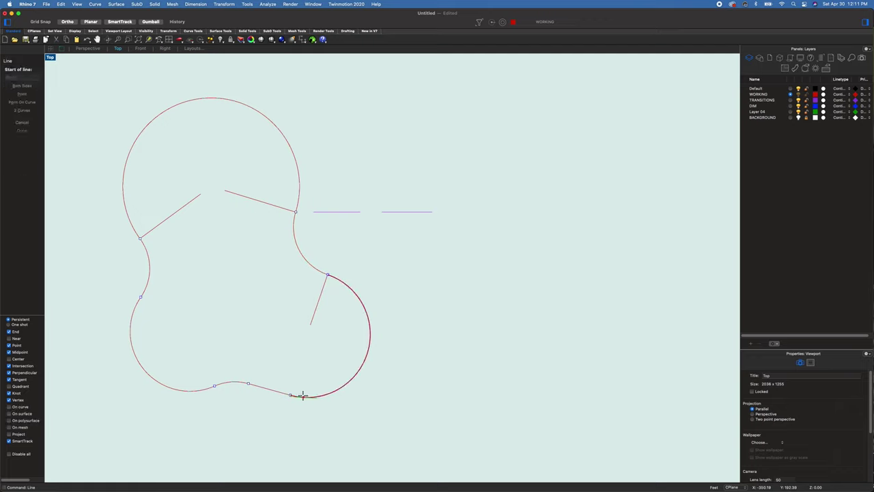
{"action": "left_click", "coordinate": [290, 395]}
{"action": "left_click", "coordinate": [304, 342]}
{"action": "key", "text": "Return"}
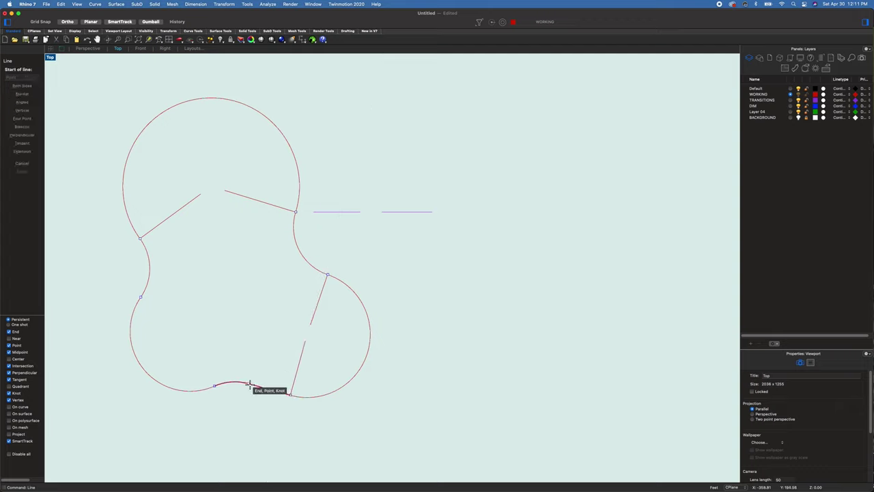
Draw a line perpendicular to the outline into the bowl from the small bottom arc's right joint with the straight segment
{"action": "key", "text": "Escape"}
{"action": "type", "text": "p"}
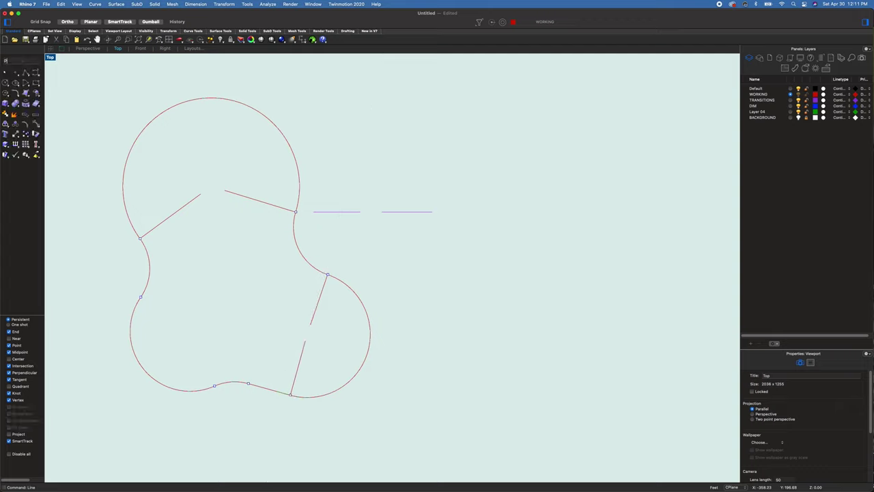
{"action": "key", "text": "BackSpace"}
{"action": "key", "text": "Return"}
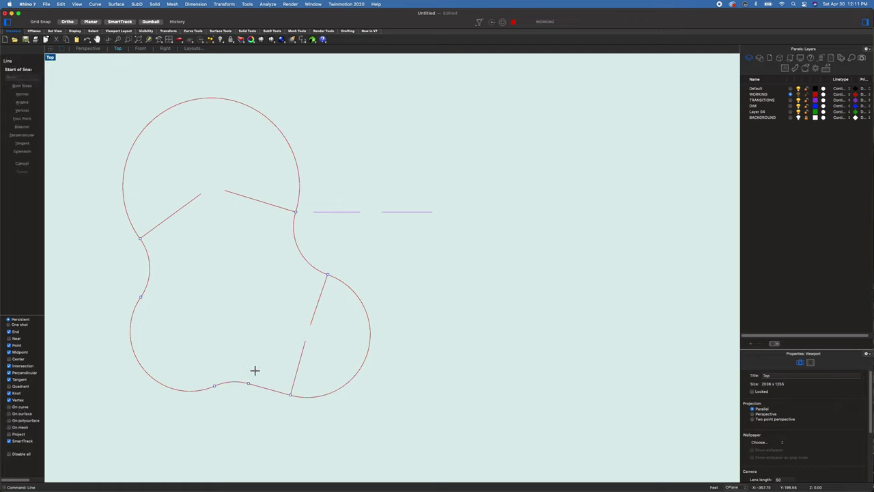
{"action": "left_click", "coordinate": [250, 383]}
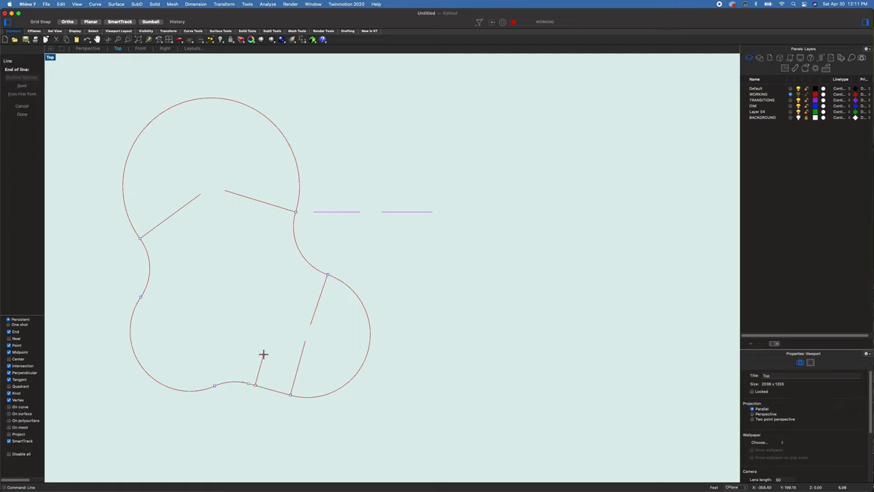
{"action": "left_click", "coordinate": [264, 330]}
Draw lines perpendicular to the outline into the bowl from both end joints of the lower-left arc
{"action": "key", "text": "Return"}
{"action": "type", "text": "p"}
{"action": "key", "text": "Return"}
{"action": "left_click", "coordinate": [214, 387]}
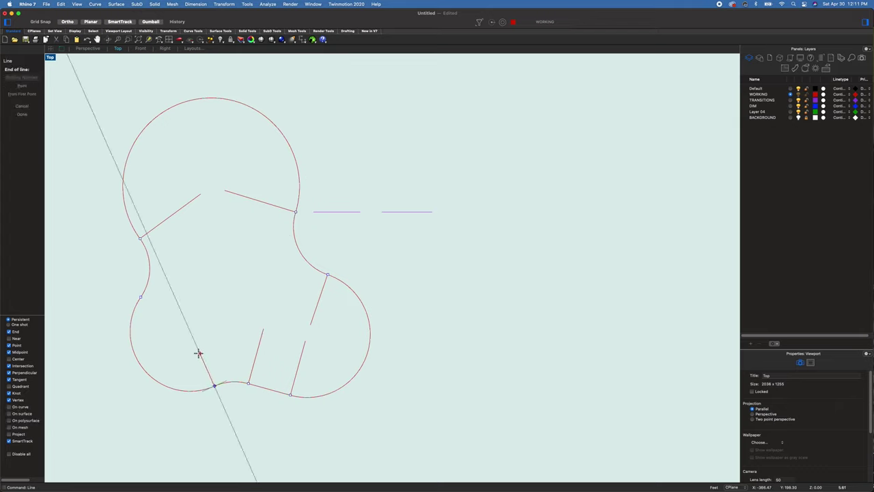
{"action": "left_click", "coordinate": [192, 335]}
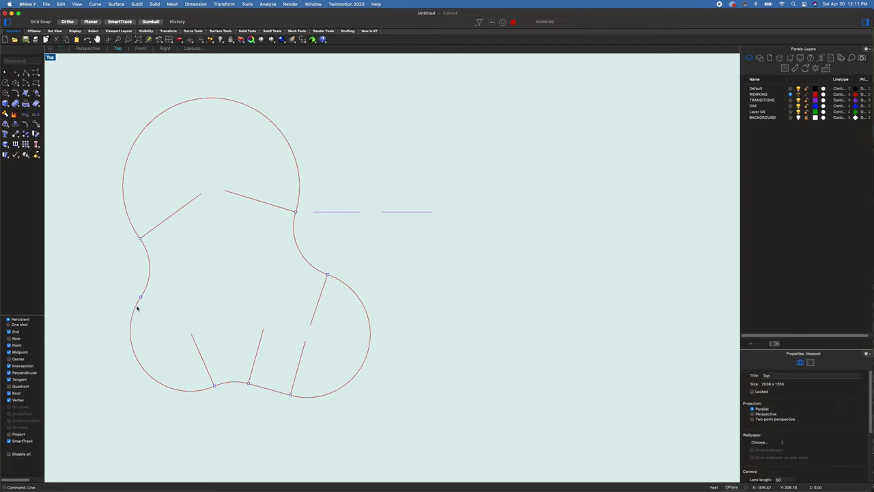
{"action": "key", "text": "Return"}
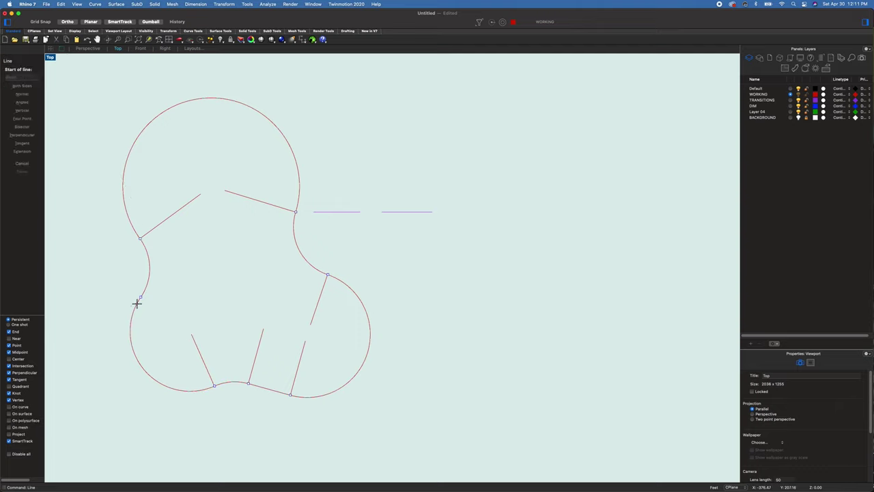
{"action": "left_click", "coordinate": [139, 299]}
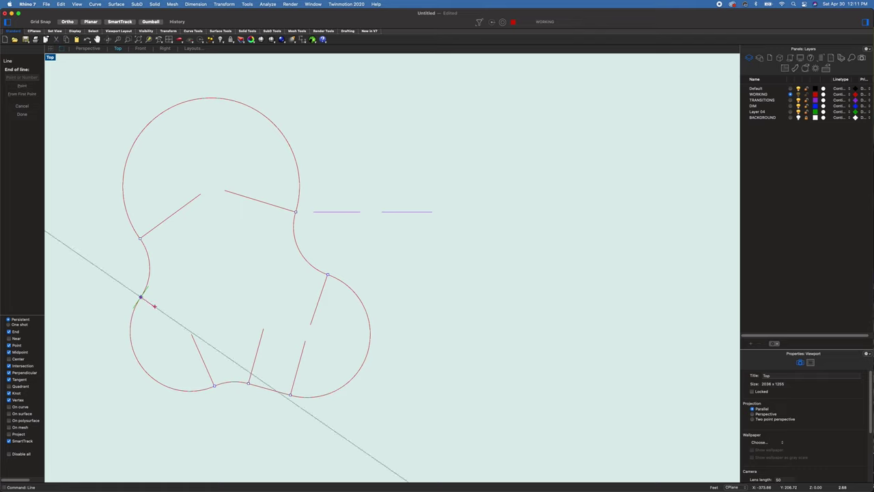
{"action": "left_click", "coordinate": [180, 324]}
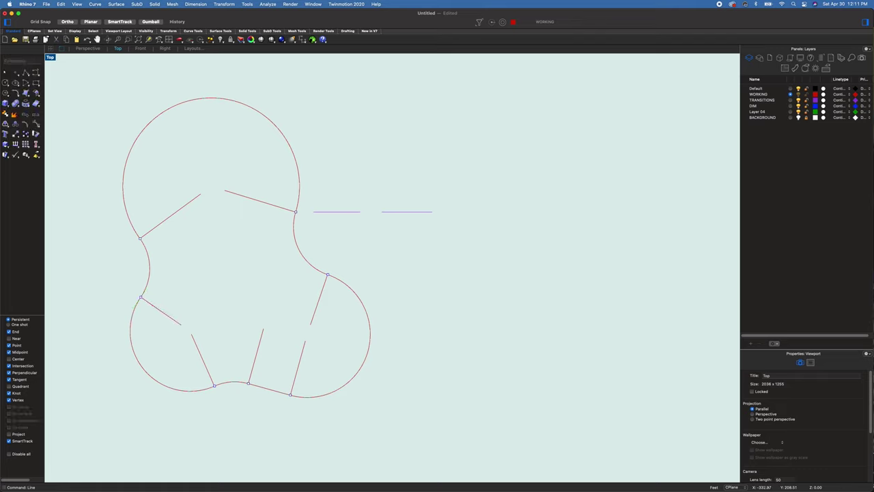
In the Perspective view, move the shortened transition arc by its top end to the lower-right arc's upper joint
{"action": "left_click", "coordinate": [337, 212]}
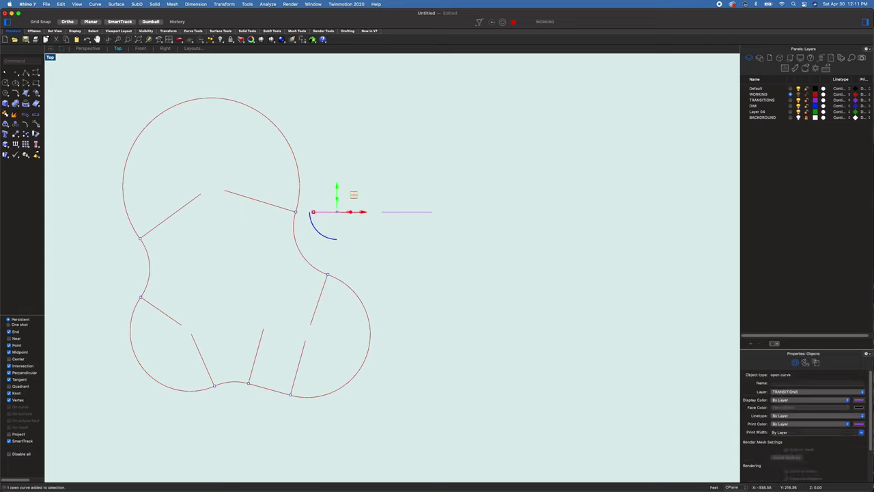
{"action": "type", "text": "m"}
{"action": "key", "text": "Return"}
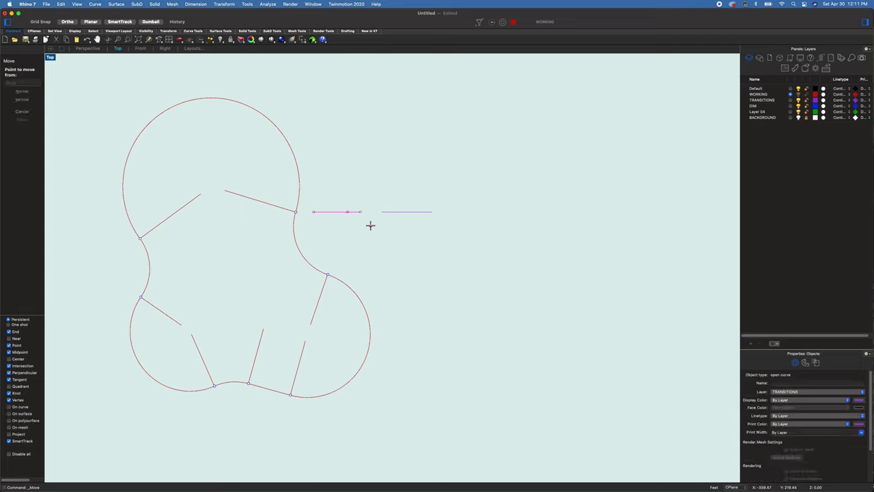
{"action": "left_click", "coordinate": [89, 49]}
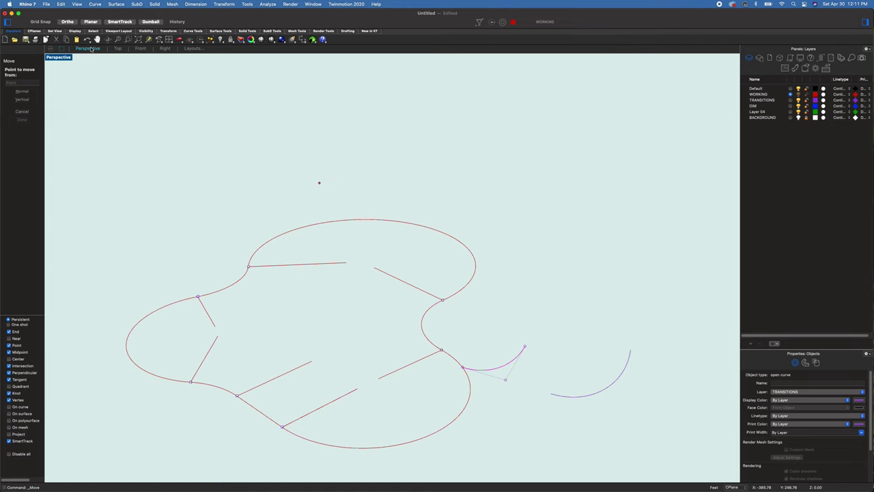
{"action": "right_click_drag", "start_coordinate": [446, 293], "coordinate": [534, 326]}
{"action": "left_click", "coordinate": [527, 336]}
{"action": "left_click", "coordinate": [455, 341]}
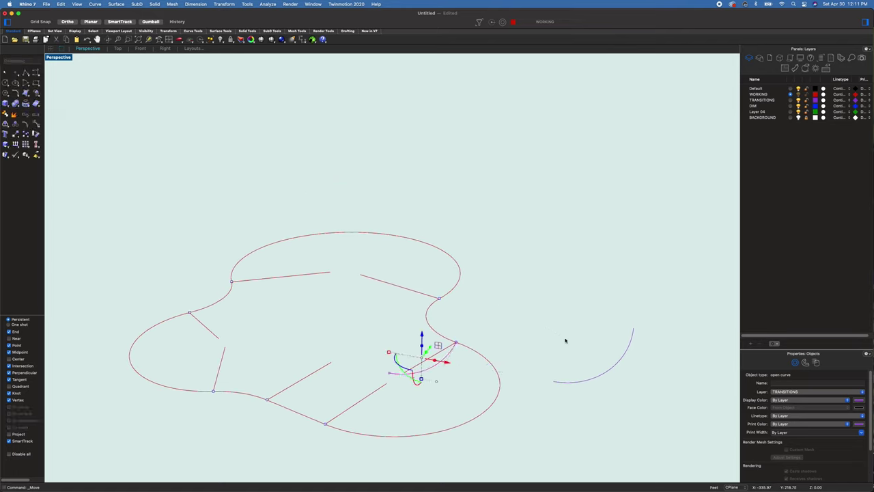
Move the full transition arc by its top end to the upper arc's right joint
{"action": "left_click", "coordinate": [622, 353]}
{"action": "key", "text": "Return"}
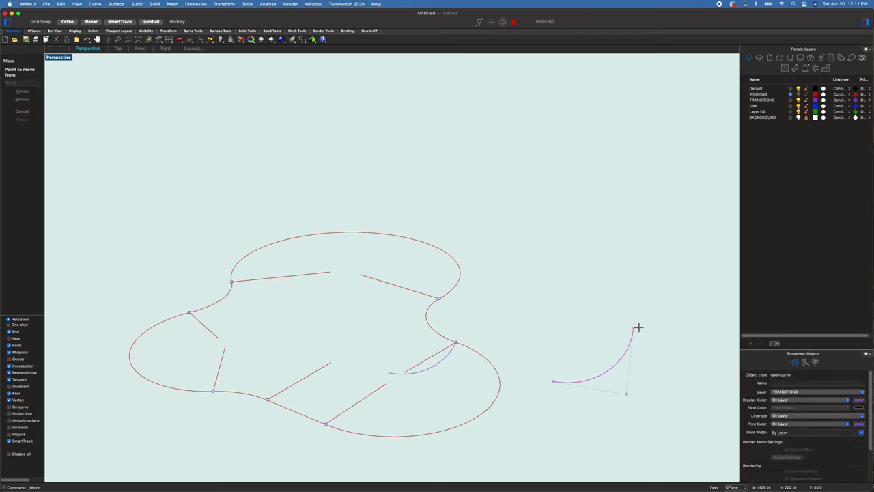
{"action": "left_click", "coordinate": [634, 329]}
{"action": "left_click", "coordinate": [439, 298]}
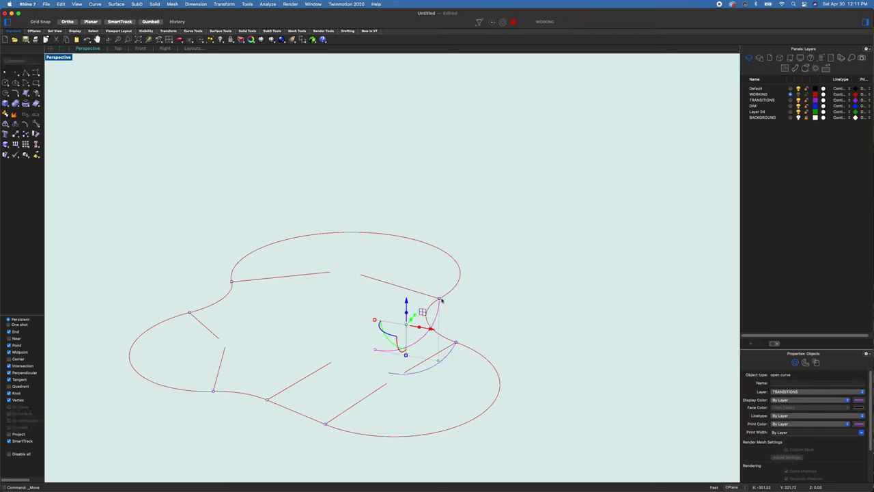
Copy the full transition arc by its top end from the upper arc's right joint to its left joint
{"action": "type", "text": "copy"}
{"action": "key", "text": "Return"}
{"action": "left_click", "coordinate": [439, 298]}
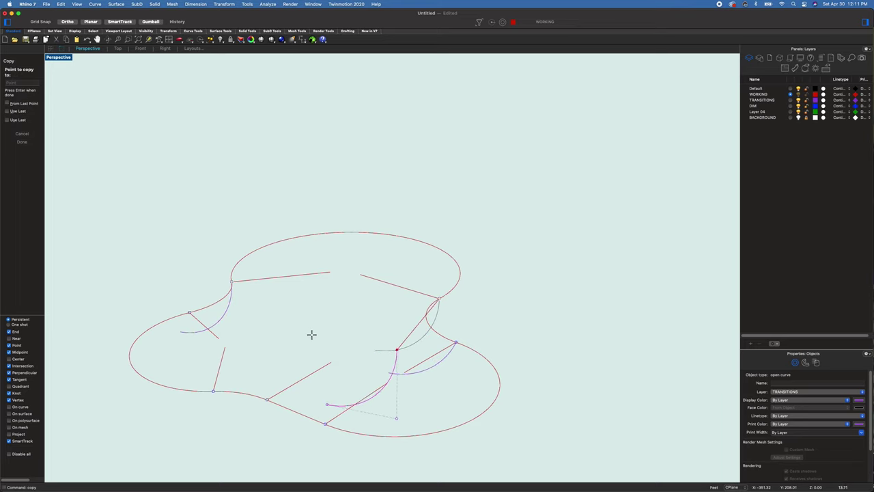
{"action": "left_click", "coordinate": [404, 364]}
{"action": "key", "text": "Return"}
Copy the shortened transition arc by its top end to the other four joints around the lower part of the bowl
{"action": "left_click", "coordinate": [434, 369]}
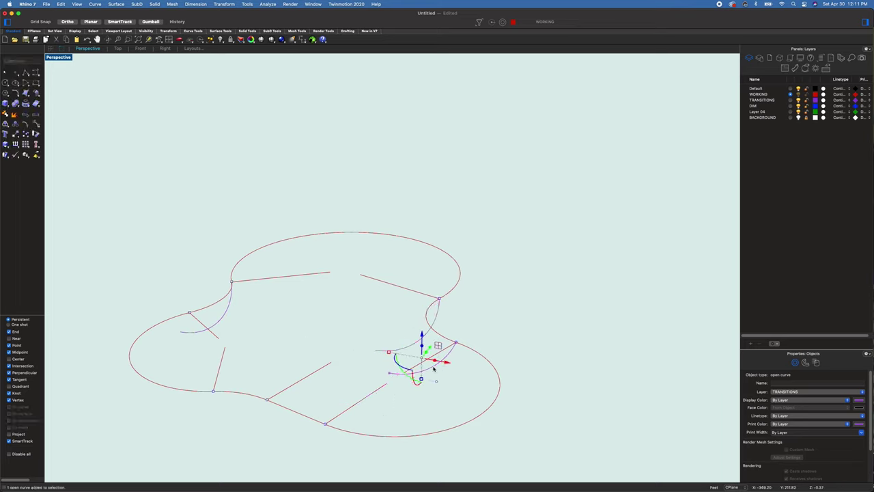
{"action": "key", "text": "Return"}
{"action": "left_click", "coordinate": [455, 341]}
{"action": "left_click", "coordinate": [324, 425]}
{"action": "left_click", "coordinate": [268, 401]}
{"action": "left_click", "coordinate": [214, 392]}
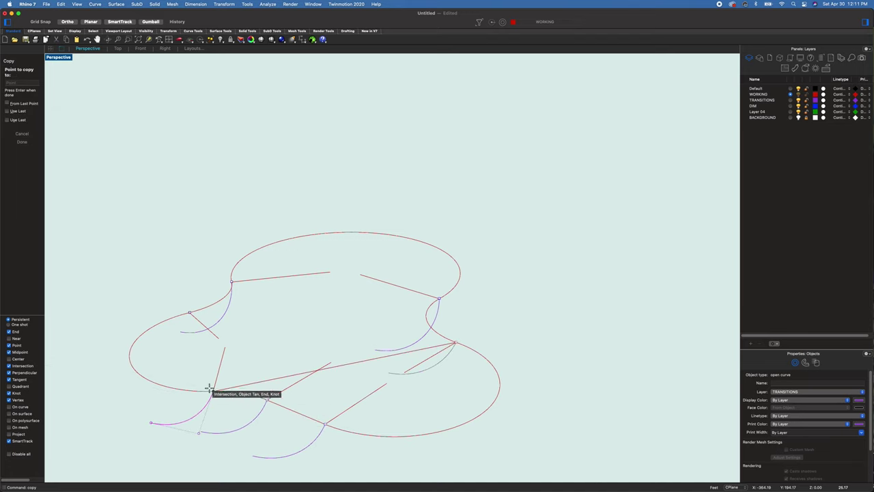
{"action": "left_click", "coordinate": [186, 311]}
{"action": "key", "text": "Return"}
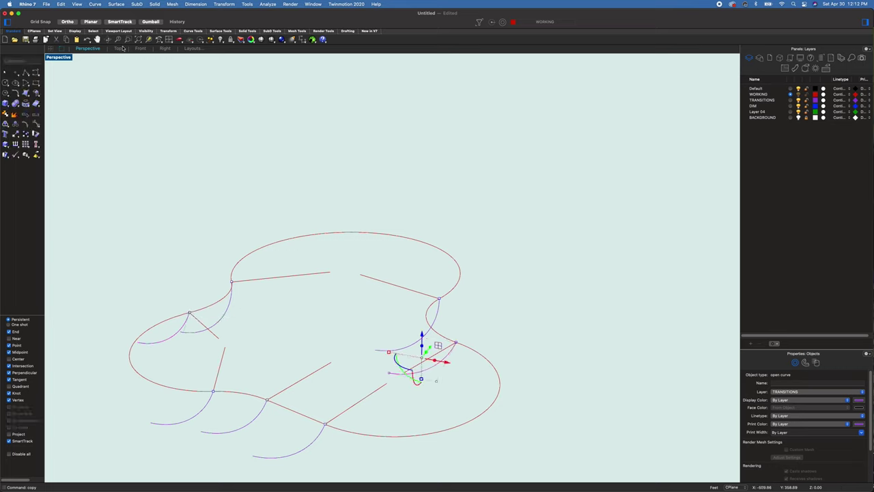
In the Top view, rotate the transition arc at the upper arc's left joint about that joint onto its perpendicular line
{"action": "left_click", "coordinate": [120, 48]}
{"action": "right_click_drag", "start_coordinate": [290, 227], "coordinate": [391, 225]}
{"action": "scroll", "coordinate": [276, 231], "scroll_direction": "up", "scroll_amount": 2}
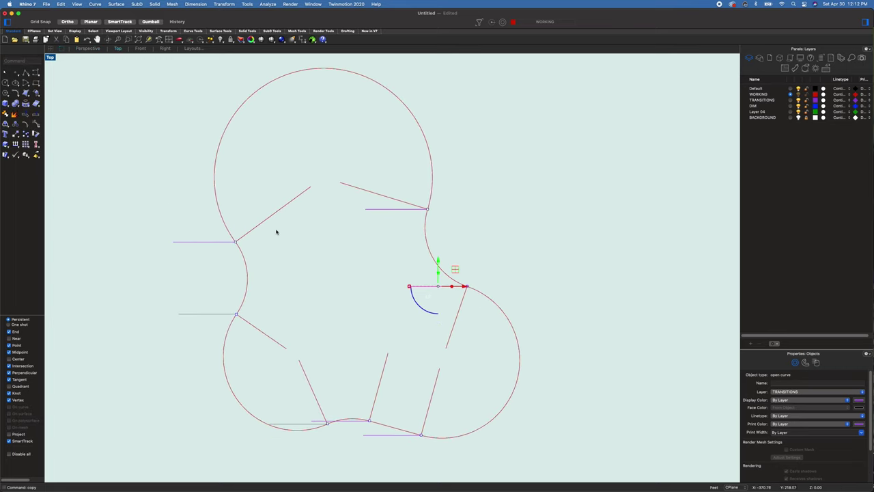
{"action": "left_click_drag", "start_coordinate": [215, 217], "coordinate": [197, 252]}
{"action": "type", "text": "ro"}
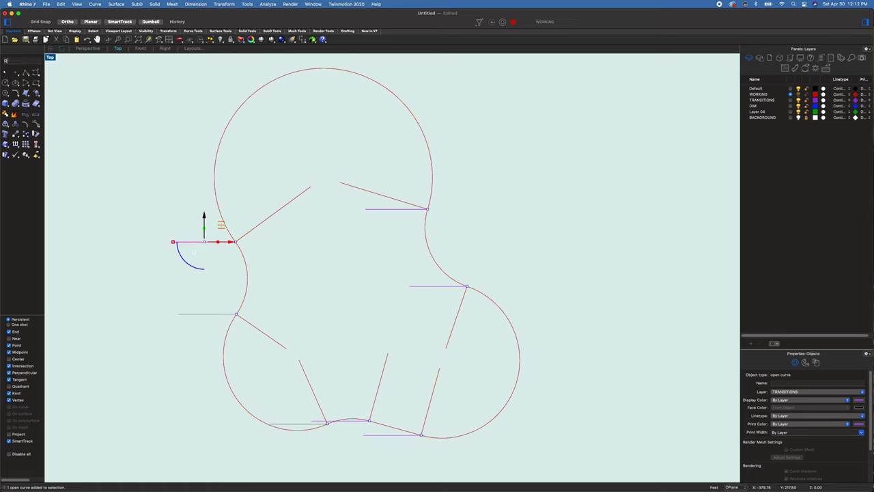
{"action": "key", "text": "Return"}
{"action": "left_click", "coordinate": [235, 242]}
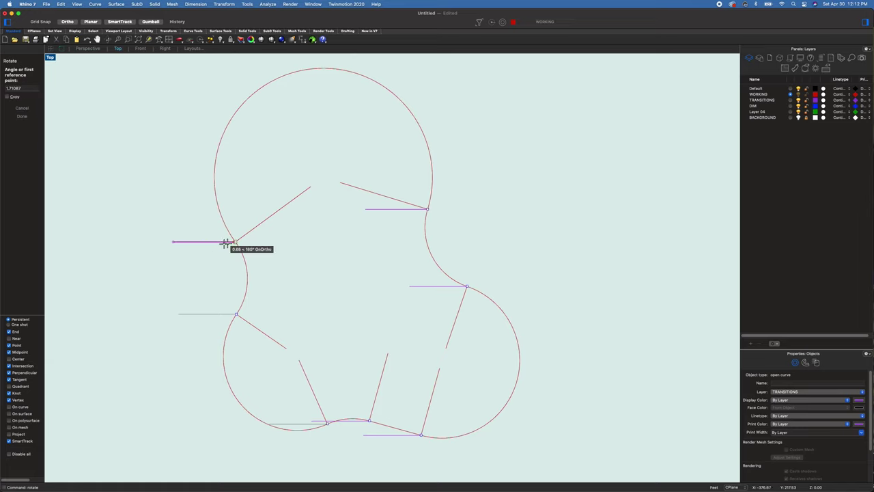
{"action": "left_click", "coordinate": [173, 241]}
{"action": "left_click", "coordinate": [310, 186]}
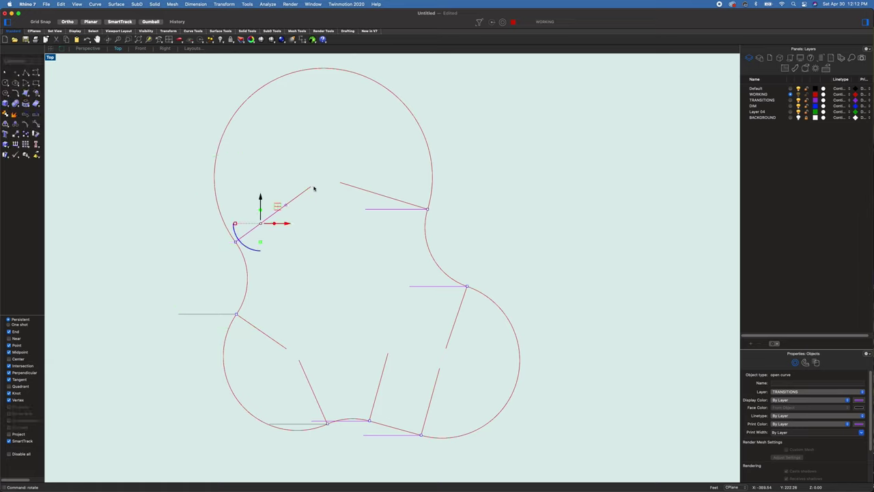
Rotate the transition arc at the upper arc's right joint about that joint onto its perpendicular line
{"action": "left_click", "coordinate": [382, 209]}
{"action": "key", "text": "Return"}
{"action": "left_click", "coordinate": [428, 209]}
{"action": "left_click", "coordinate": [366, 209]}
{"action": "left_click", "coordinate": [339, 183]}
{"action": "left_click", "coordinate": [472, 285]}
{"action": "key", "text": "Return"}
{"action": "left_click", "coordinate": [467, 286]}
{"action": "key", "text": "Escape"}
Rotate the transition arc at the lower-right arc's upper joint about that joint onto its perpendicular line
{"action": "left_click", "coordinate": [446, 286]}
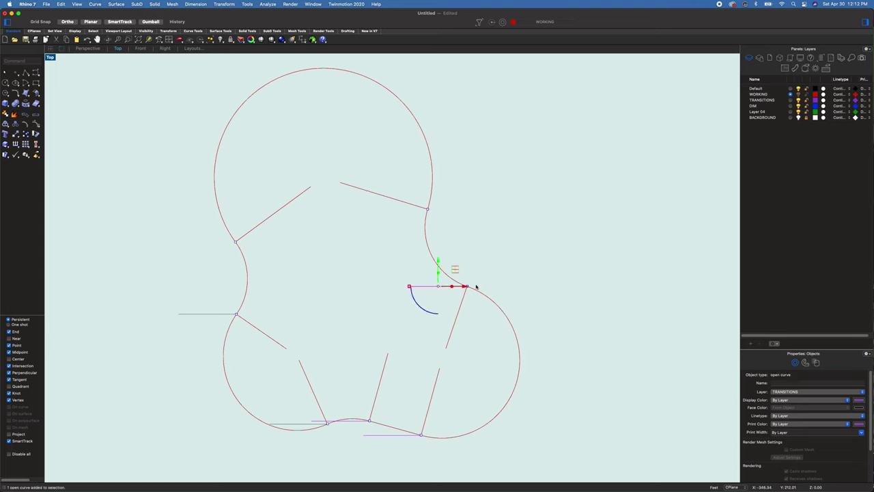
{"action": "key", "text": "Return"}
{"action": "left_click", "coordinate": [467, 285]}
{"action": "left_click", "coordinate": [412, 286]}
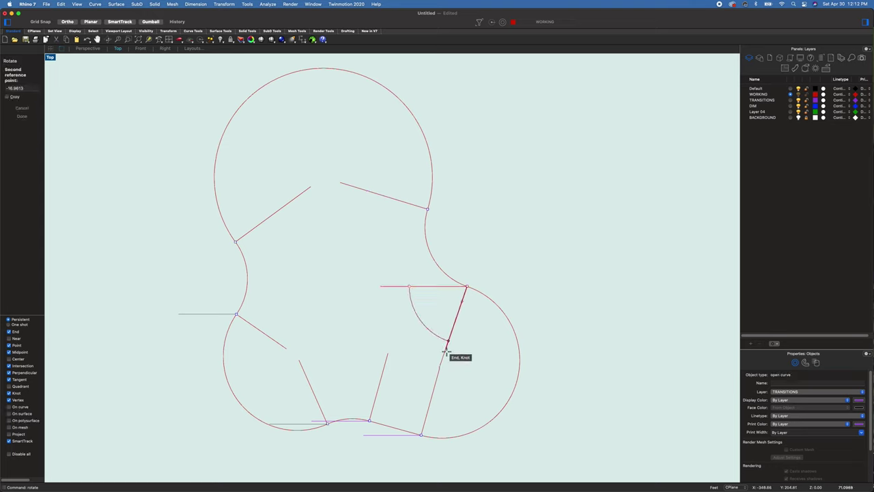
{"action": "left_click", "coordinate": [446, 347]}
Rotate the transition arc at the lower-right arc's bottom joint about that joint onto its perpendicular line
{"action": "left_click", "coordinate": [390, 435]}
{"action": "key", "text": "Return"}
{"action": "left_click", "coordinate": [421, 434]}
{"action": "left_click", "coordinate": [360, 435]}
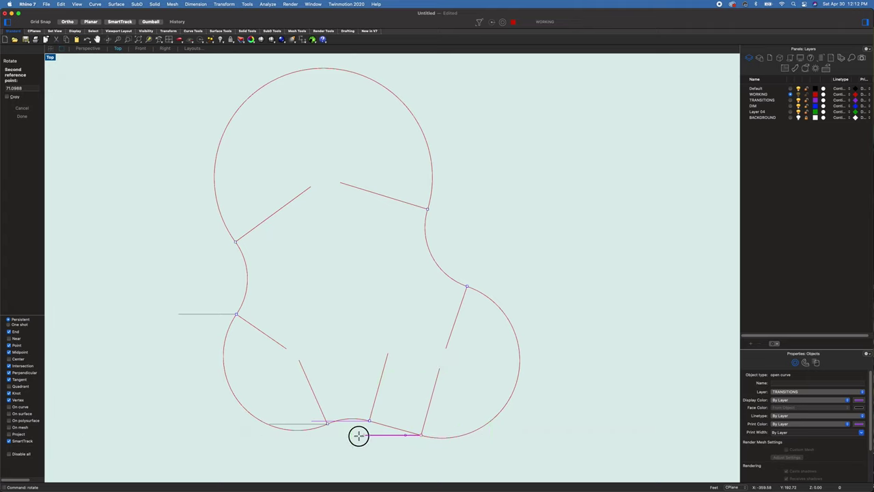
{"action": "left_click", "coordinate": [438, 369]}
Rotate the transition arc at the small bottom arc's right joint about that joint onto its perpendicular line
{"action": "left_click", "coordinate": [352, 423]}
{"action": "key", "text": "Return"}
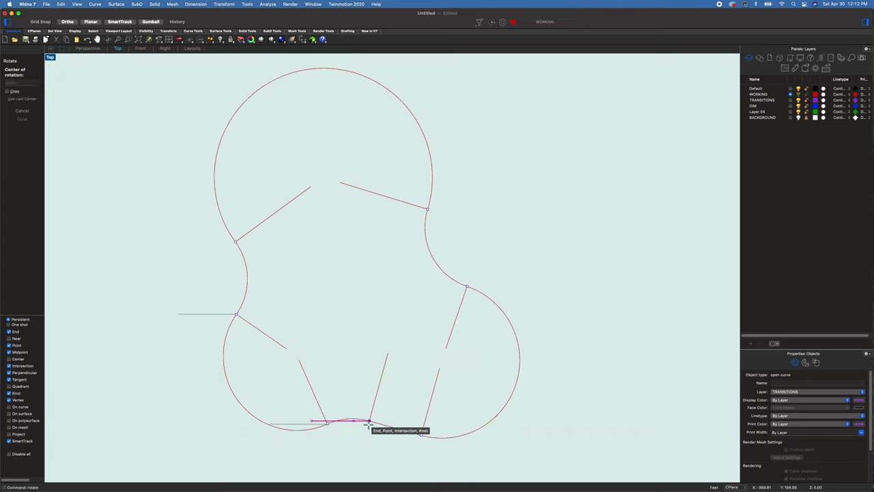
{"action": "left_click", "coordinate": [370, 419]}
{"action": "left_click", "coordinate": [313, 420]}
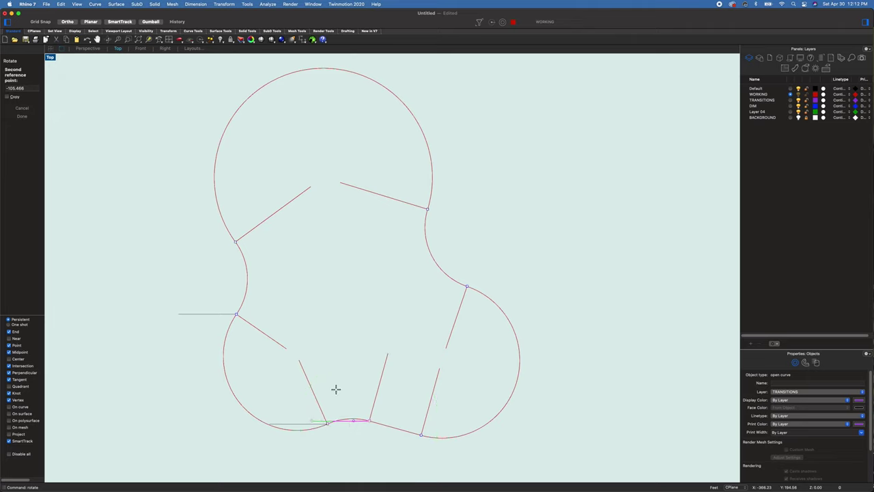
{"action": "left_click", "coordinate": [390, 355]}
Rotate the transition arc at the small bottom arc's left joint about that joint onto its perpendicular line
{"action": "left_click", "coordinate": [309, 423]}
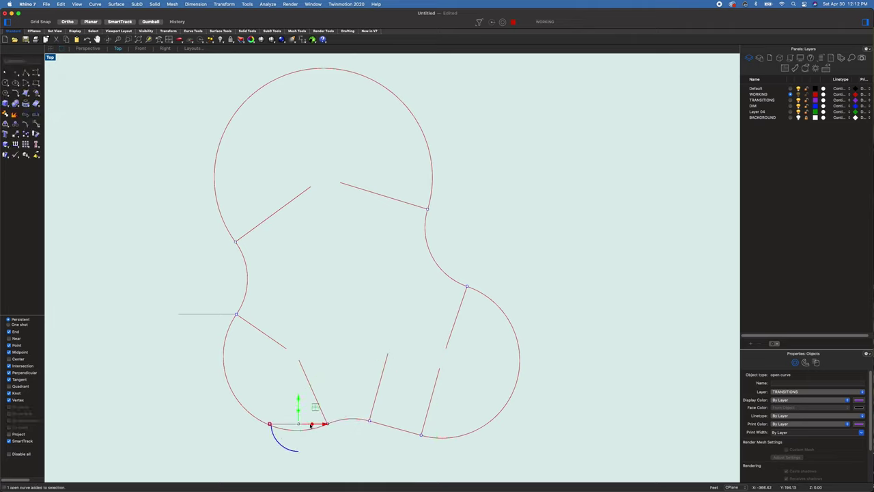
{"action": "key", "text": "Return"}
{"action": "left_click", "coordinate": [327, 424]}
{"action": "left_click", "coordinate": [271, 424]}
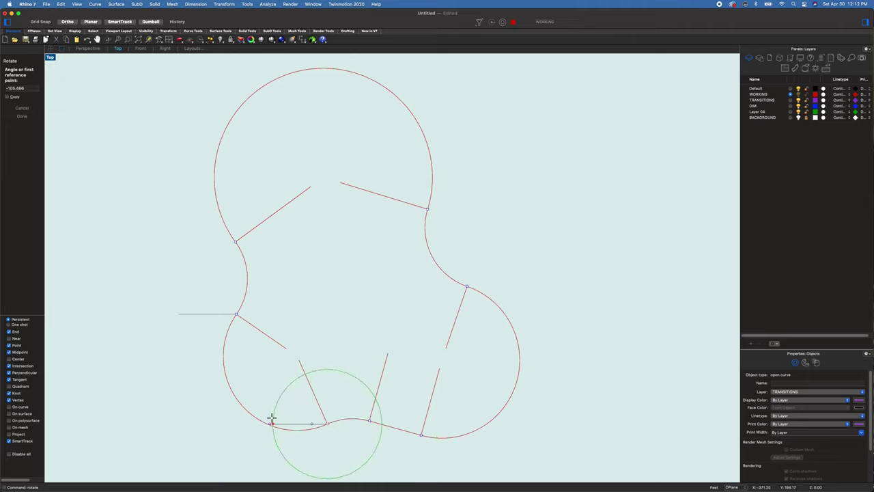
{"action": "left_click", "coordinate": [300, 363]}
Rotate the transition arc at the lower-left arc's upper joint about that joint onto its perpendicular line
{"action": "left_click", "coordinate": [210, 313]}
{"action": "key", "text": "Return"}
{"action": "left_click", "coordinate": [236, 314]}
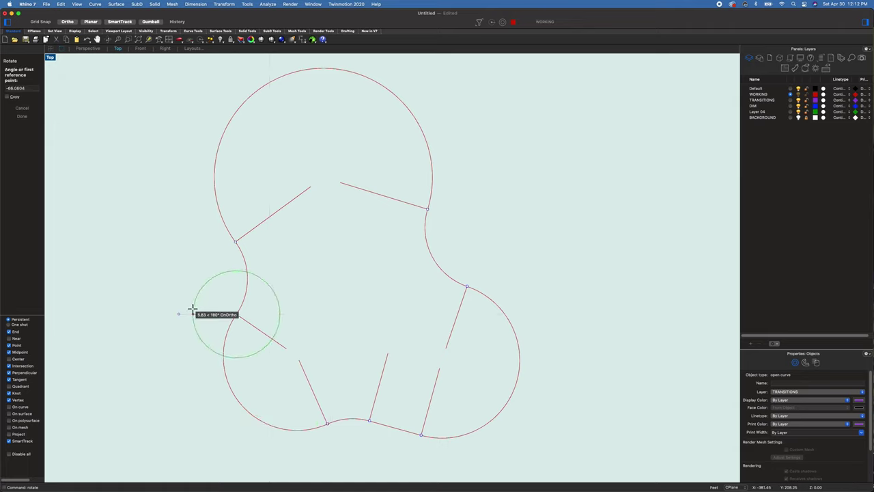
{"action": "left_click", "coordinate": [178, 313]}
{"action": "left_click", "coordinate": [286, 349]}
{"action": "key", "text": "Return"}
{"action": "key", "text": "Escape"}
{"action": "key", "text": "Escape"}
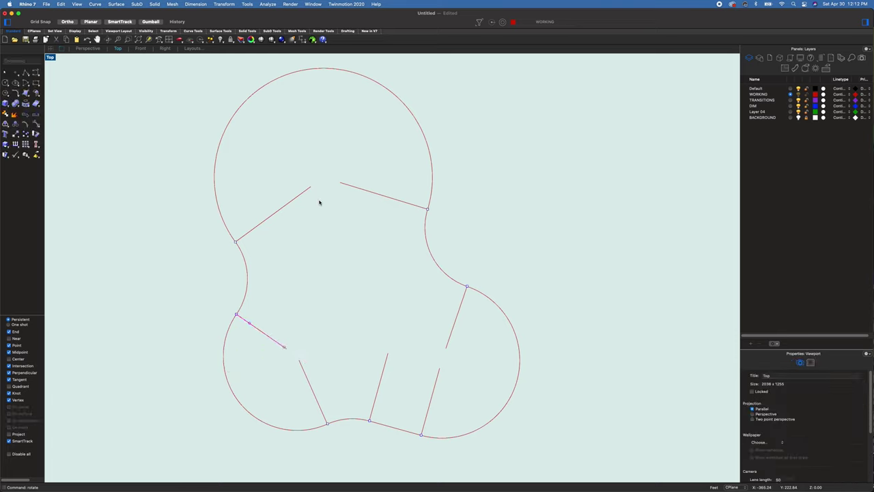
Delete the perpendicular construction lines at the outline joints, keeping the rotated transition arcs
{"action": "left_click", "coordinate": [310, 188]}
{"action": "key", "text": "Delete"}
{"action": "left_click", "coordinate": [340, 185]}
{"action": "key", "text": "Delete"}
{"action": "left_click", "coordinate": [301, 364]}
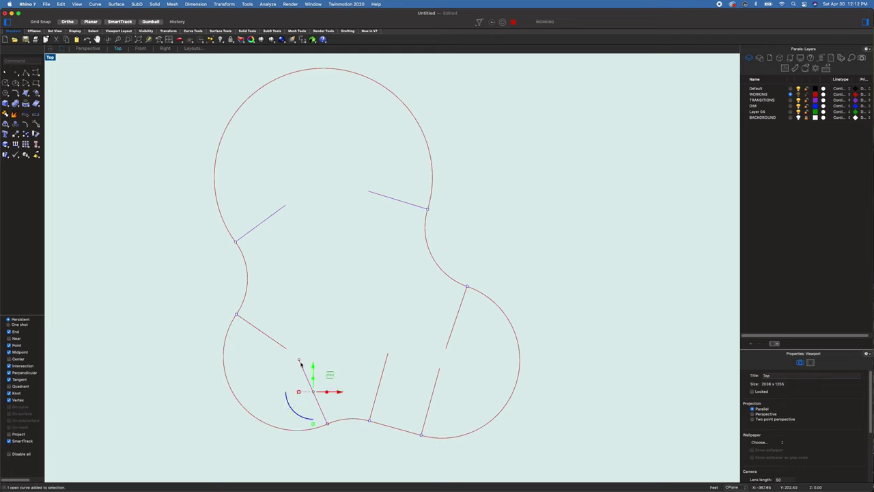
{"action": "key", "text": "Delete"}
{"action": "left_click", "coordinate": [386, 359]}
{"action": "key", "text": "Delete"}
{"action": "left_click", "coordinate": [437, 373]}
{"action": "key", "text": "Delete"}
{"action": "left_click", "coordinate": [447, 345]}
{"action": "key", "text": "Delete"}
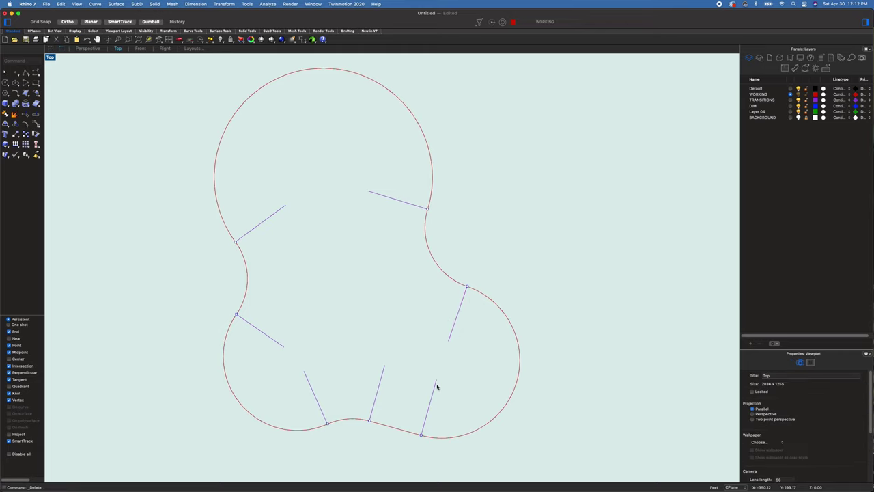
{"action": "left_click", "coordinate": [101, 49]}
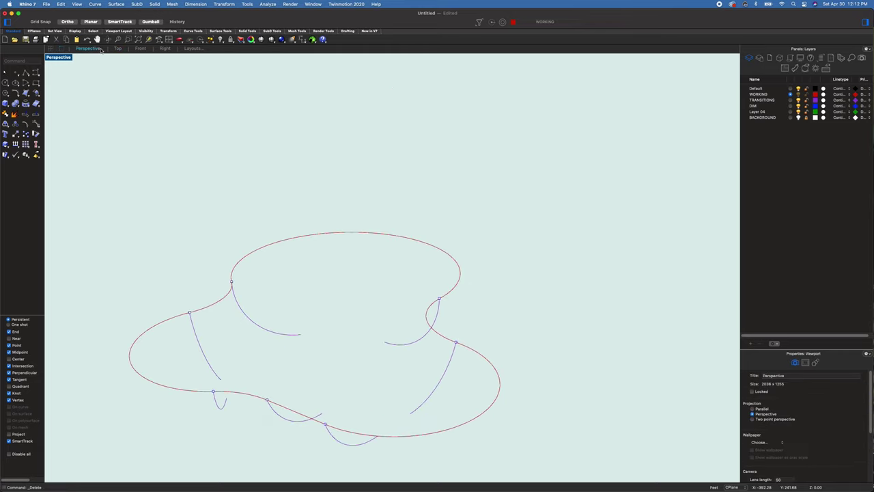
{"action": "right_click_drag", "start_coordinate": [433, 351], "coordinate": [114, 353]}
{"action": "left_click", "coordinate": [120, 49]}
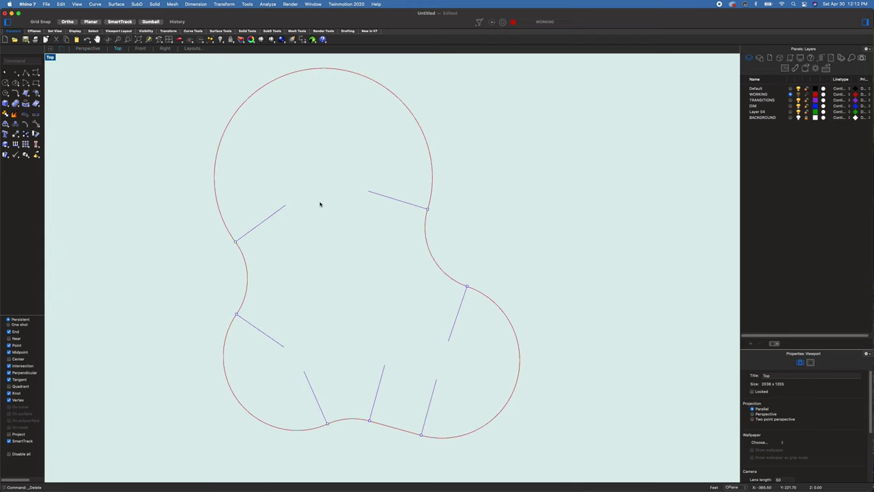
Show the BACKGROUND layer and offset the large upper outline arc inward through the inner end of the upper-right transition arc
{"action": "left_click", "coordinate": [799, 117]}
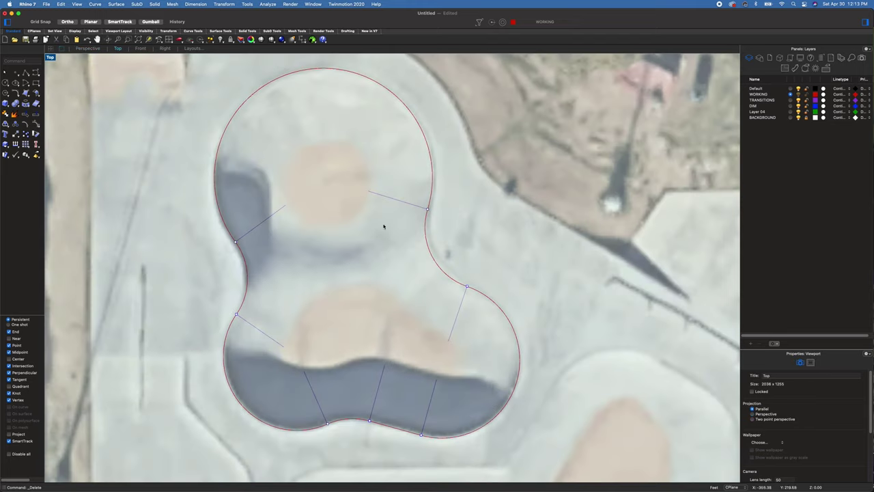
{"action": "left_click", "coordinate": [401, 104]}
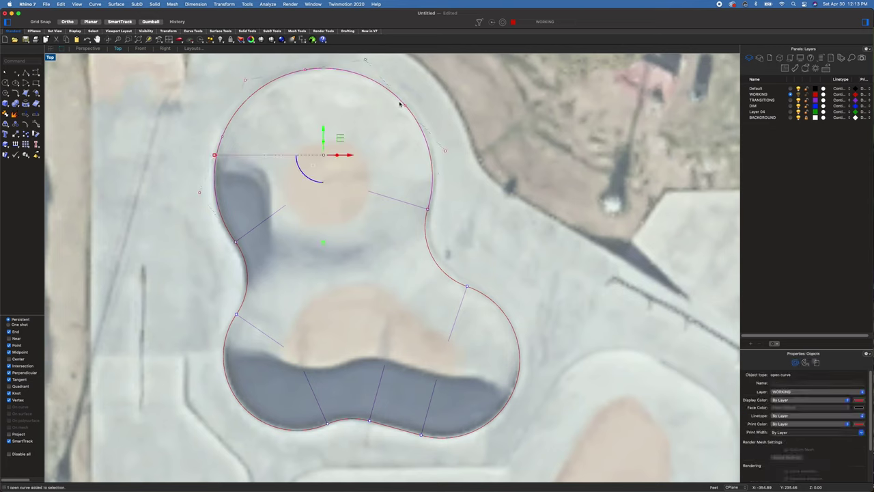
{"action": "type", "text": "offset"}
{"action": "key", "text": "Return"}
{"action": "left_click", "coordinate": [22, 125]}
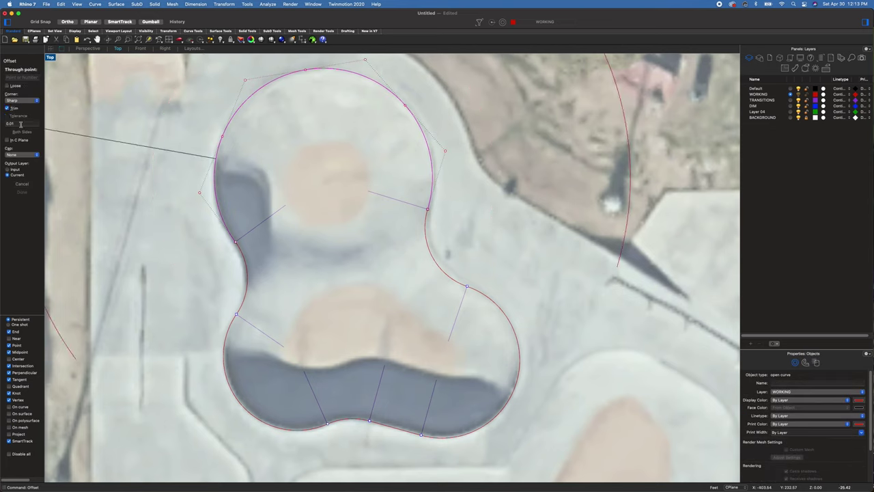
{"action": "left_click", "coordinate": [368, 192]}
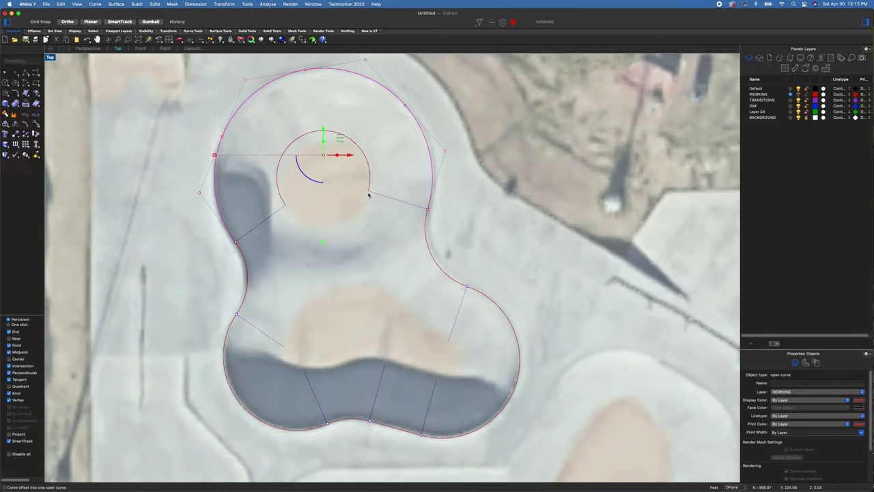
{"action": "left_click", "coordinate": [347, 296]}
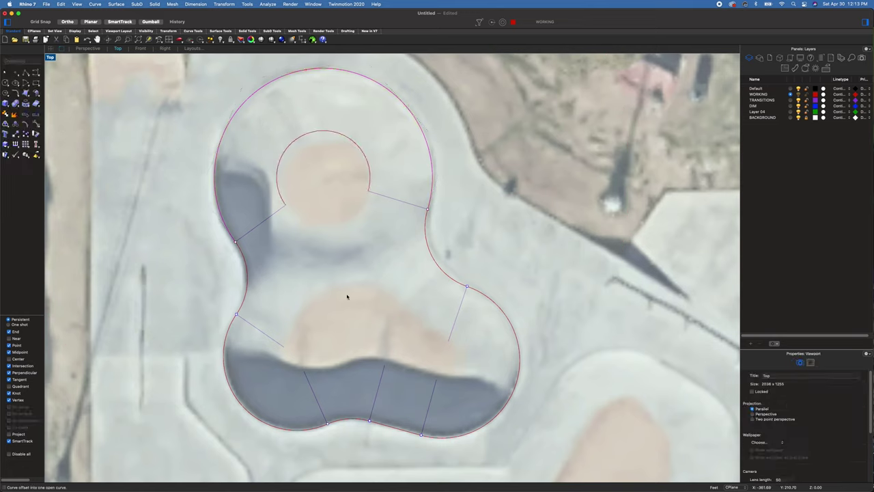
Extend the offset upper arc as an arc from one open end round to the other, forming a full circle
{"action": "left_click", "coordinate": [283, 204]}
{"action": "type", "text": "Ext"}
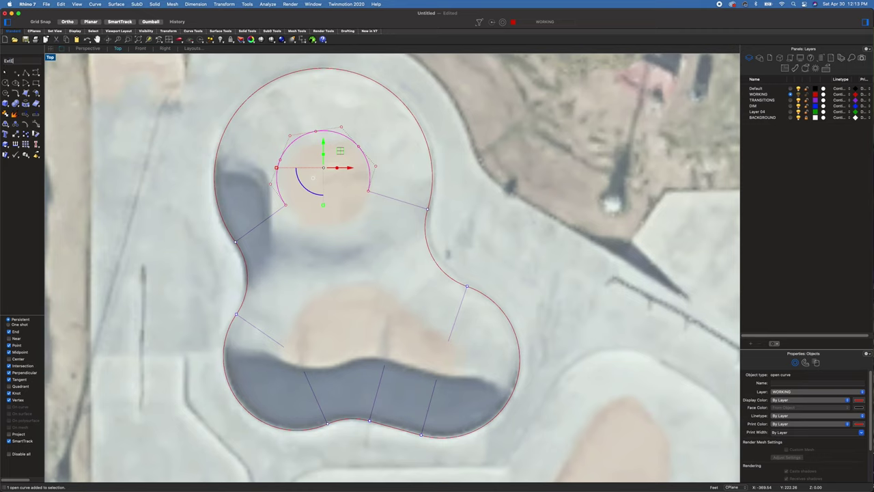
{"action": "type", "text": "end"}
{"action": "key", "text": "Return"}
{"action": "left_click", "coordinate": [281, 203]}
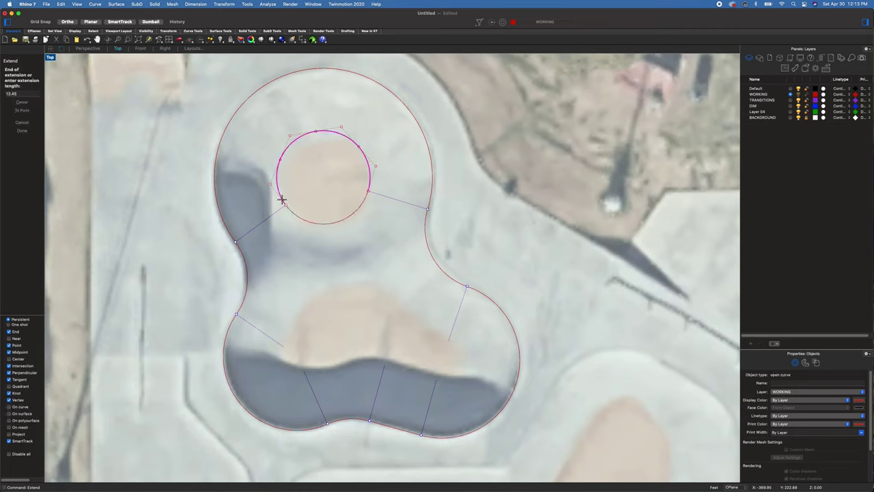
{"action": "left_click", "coordinate": [368, 192]}
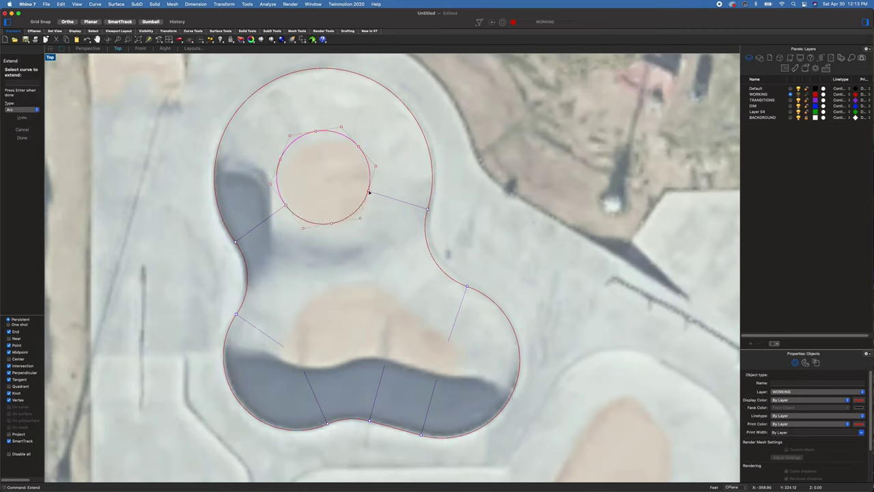
{"action": "key", "text": "Return"}
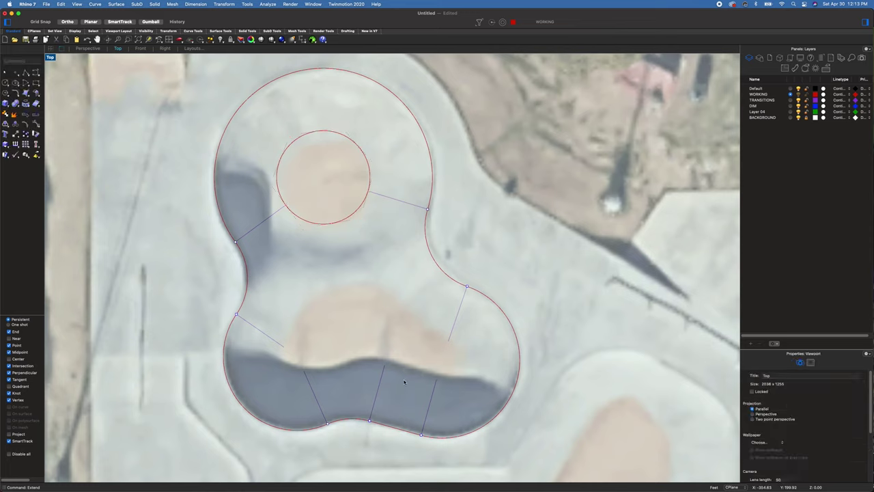
Join the remaining outline curves below the large upper arc into one open curve
{"action": "left_click", "coordinate": [494, 424]}
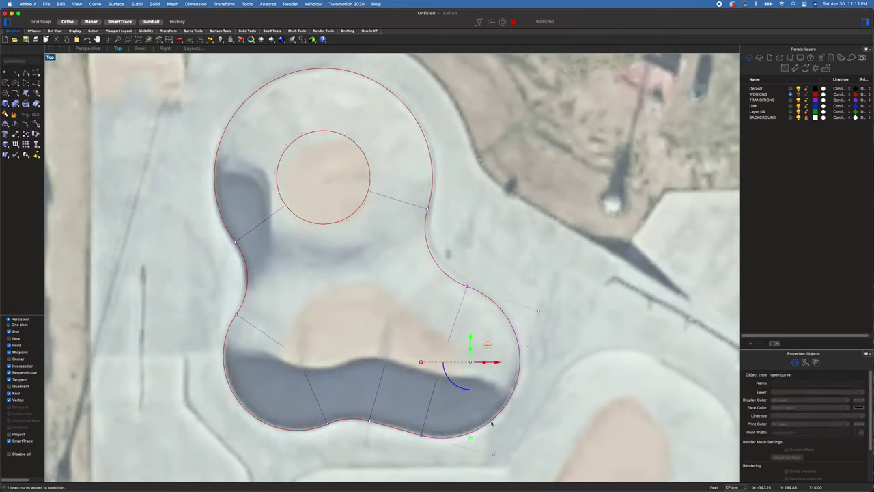
{"action": "left_click", "coordinate": [388, 429], "text": "shift"}
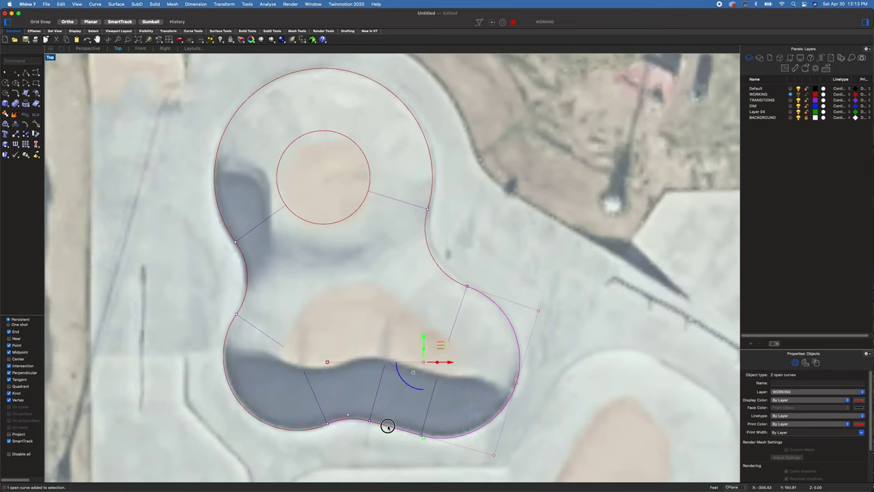
{"action": "left_click", "coordinate": [319, 429], "text": "shift"}
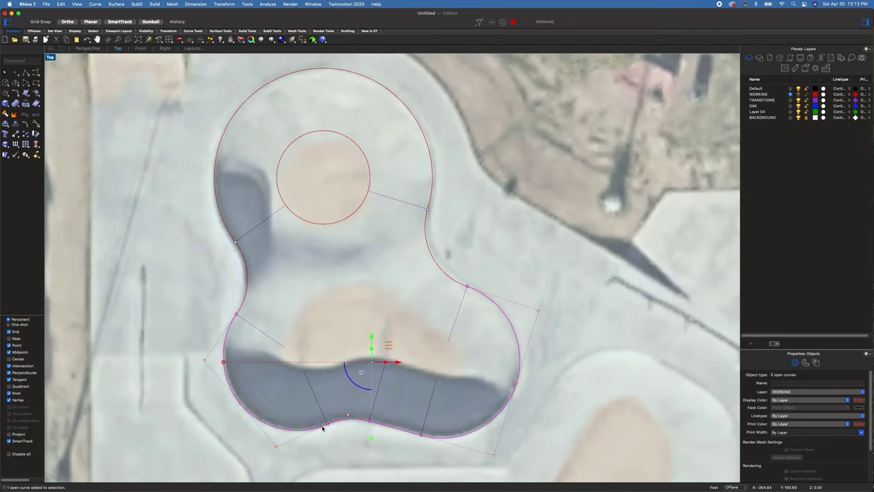
{"action": "left_click", "coordinate": [248, 280], "text": "shift"}
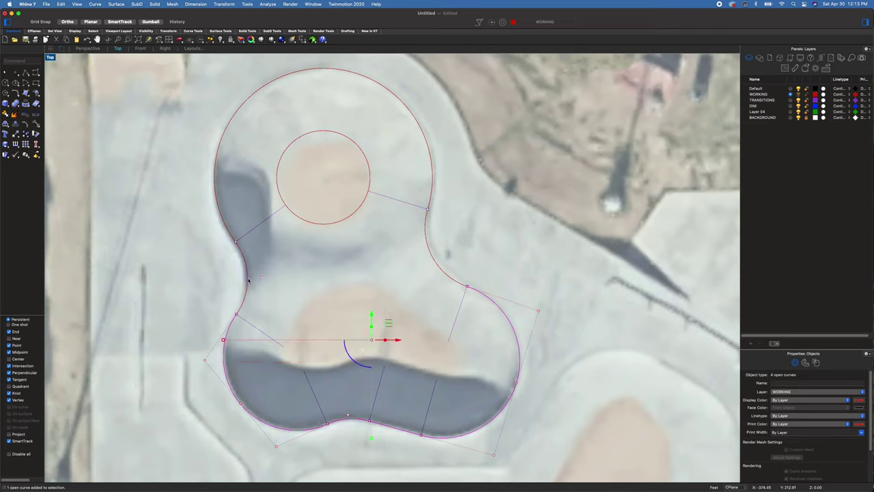
{"action": "left_click", "coordinate": [428, 256], "text": "shift"}
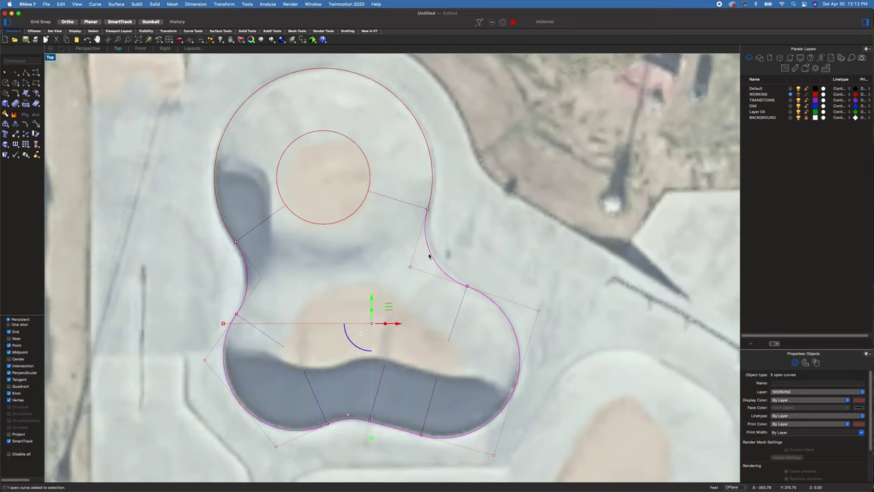
{"action": "key", "text": "super+j"}
Offset the joined lower outline inward through the inner end of the right-hand transition arc
{"action": "type", "text": "OFF"}
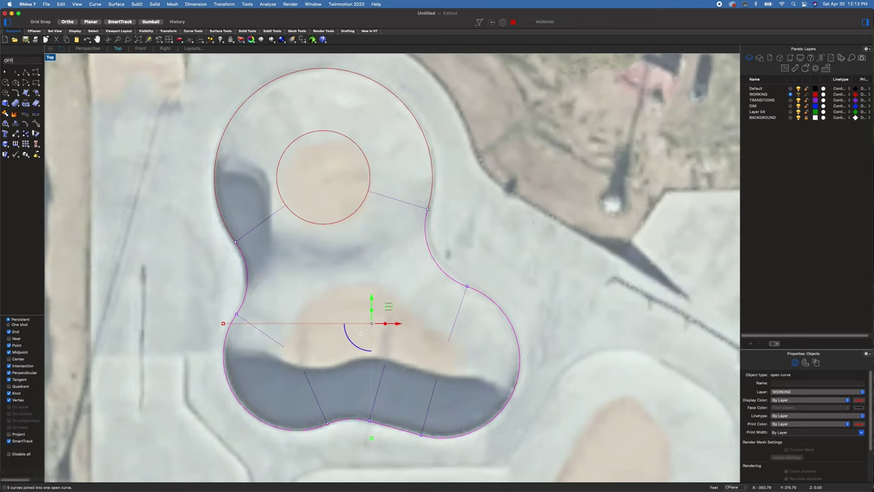
{"action": "key", "text": "Return"}
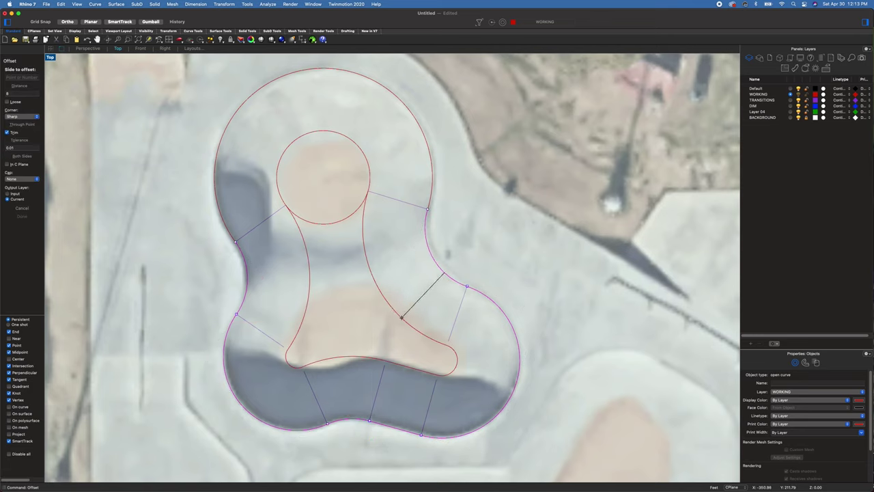
{"action": "left_click", "coordinate": [447, 343]}
{"action": "key", "text": "Escape"}
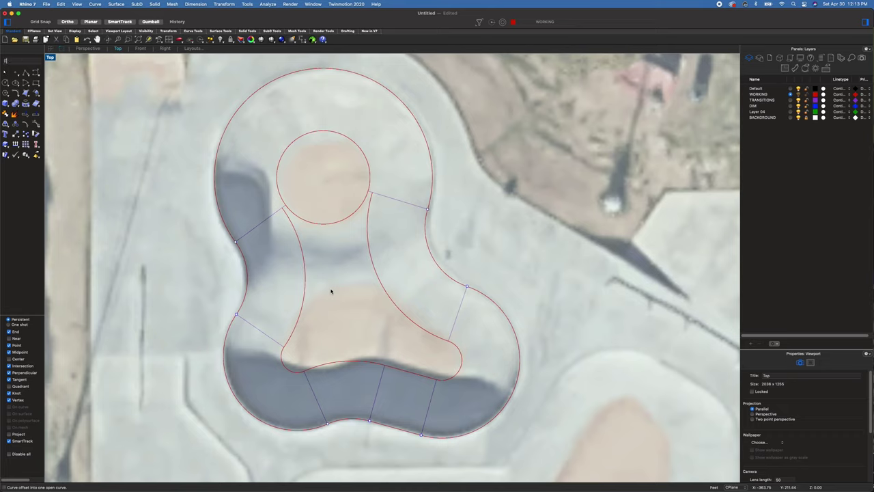
Fillet the two open sides of the lower offset curve into a closed bean-shaped floor outline, with joining and trimming enabled
{"action": "type", "text": "ll"}
{"action": "key", "text": "Return"}
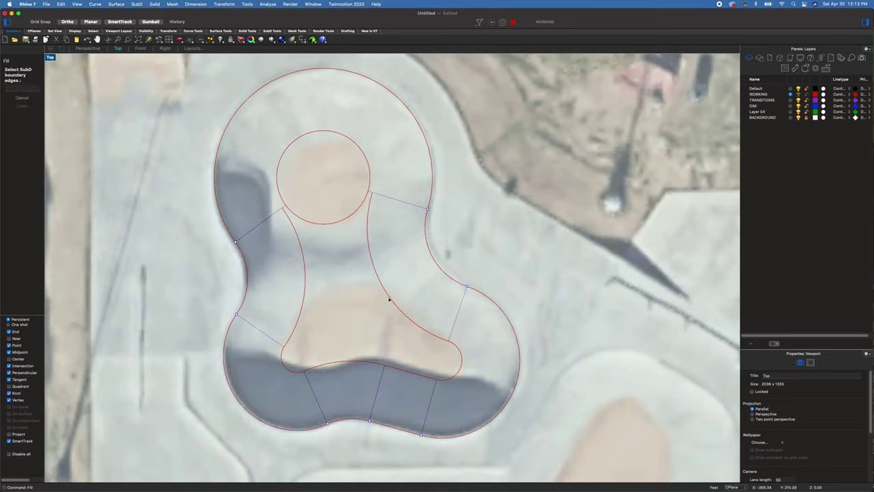
{"action": "key", "text": "Escape"}
{"action": "type", "text": "fillet"}
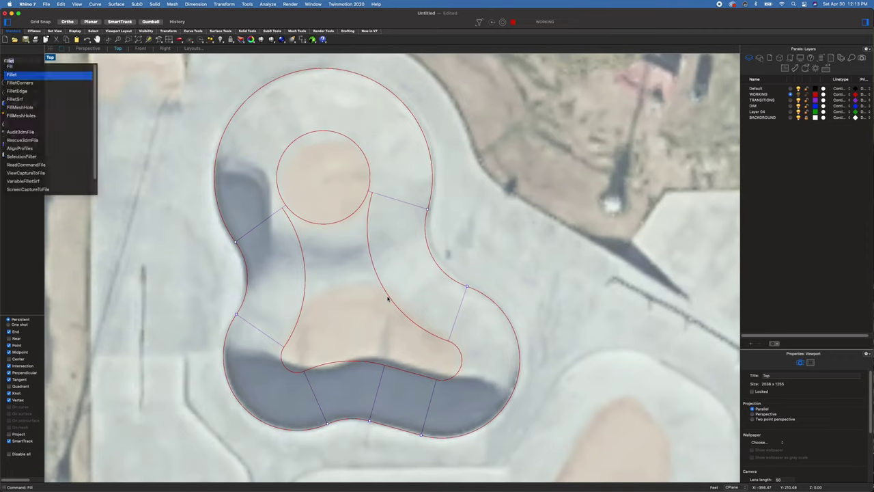
{"action": "key", "text": "Return"}
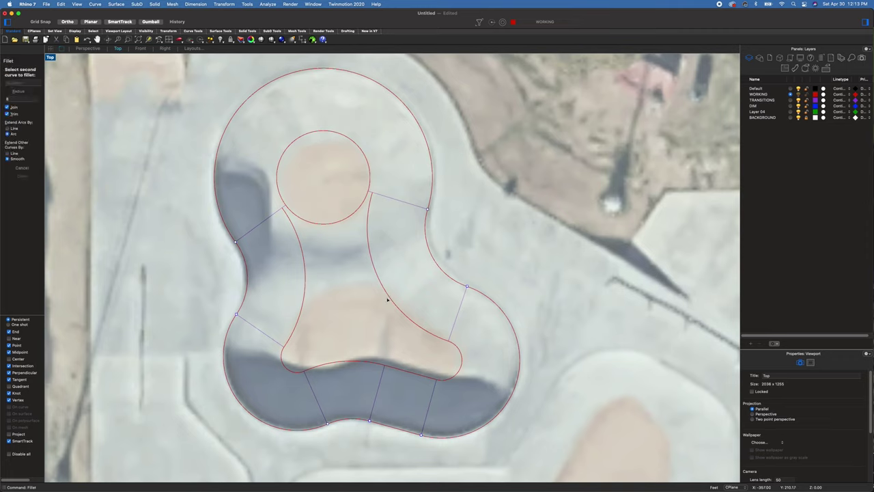
{"action": "left_click", "coordinate": [390, 297]}
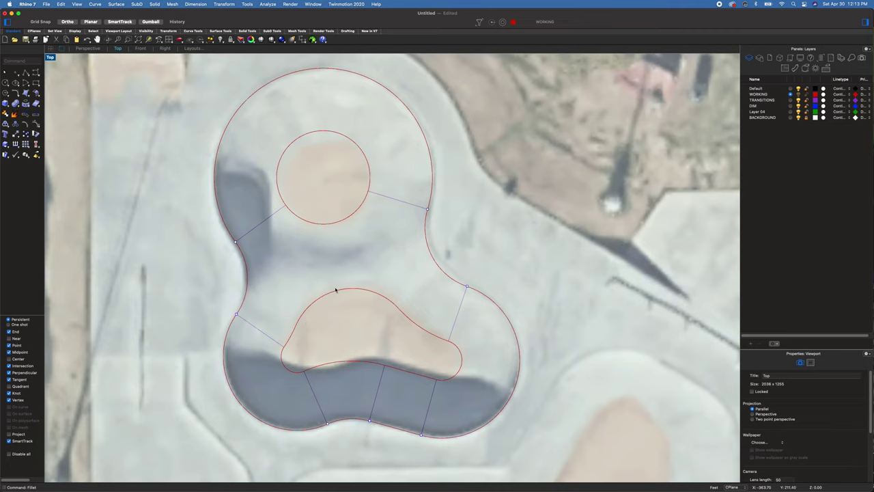
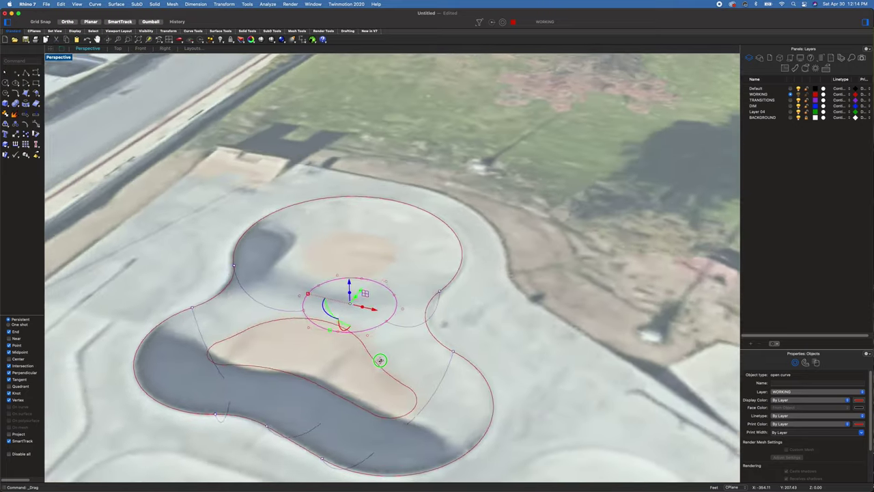
Move the lower floor outline down to the bottom ends of its transition arcs and hide the BACKGROUND layer
{"action": "left_click", "coordinate": [307, 329]}
{"action": "left_click_drag", "start_coordinate": [286, 291], "coordinate": [237, 302]}
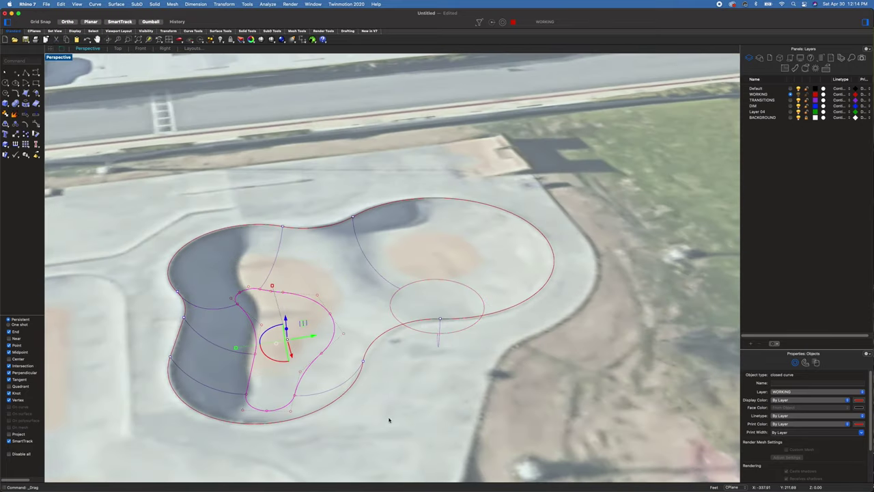
{"action": "left_click", "coordinate": [384, 418]}
{"action": "right_click_drag", "start_coordinate": [417, 390], "coordinate": [362, 408]}
{"action": "left_click", "coordinate": [798, 118]}
{"action": "right_click_drag", "start_coordinate": [437, 323], "coordinate": [431, 287]}
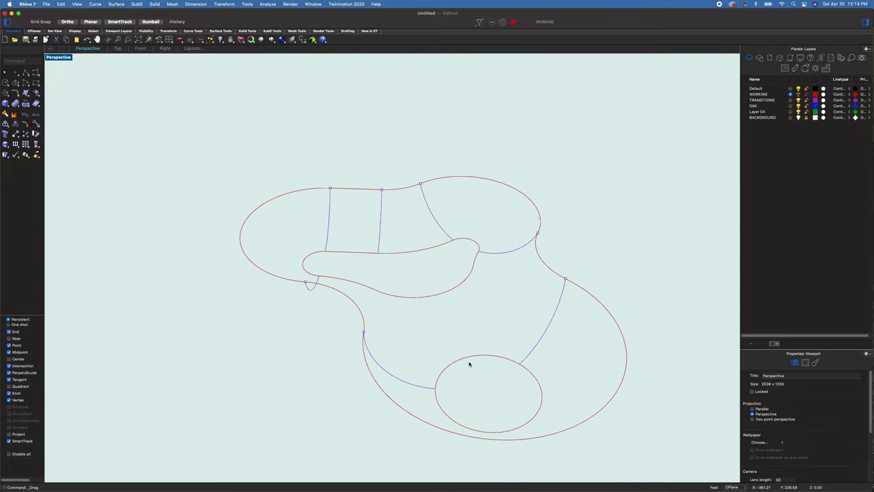
In the Top view, draw a straight polyline from the lower floor outline's upper edge to the bottom of the floor circle
{"action": "left_click", "coordinate": [117, 50]}
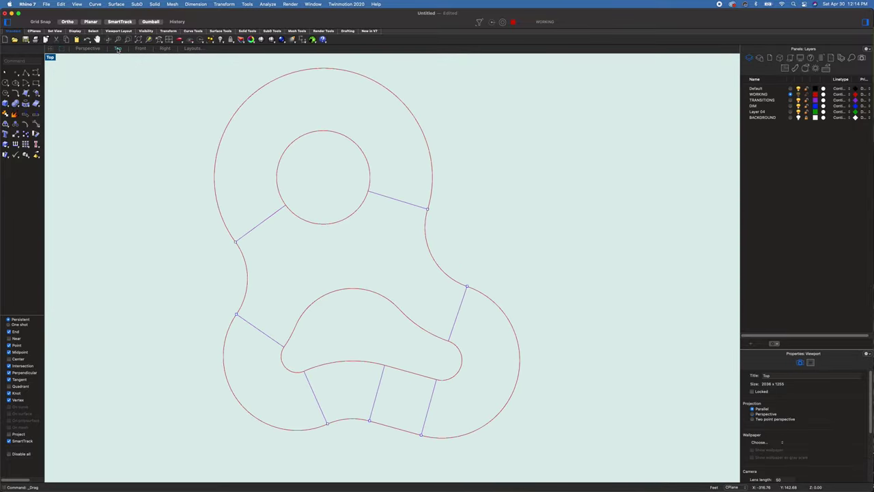
{"action": "left_click", "coordinate": [27, 75]}
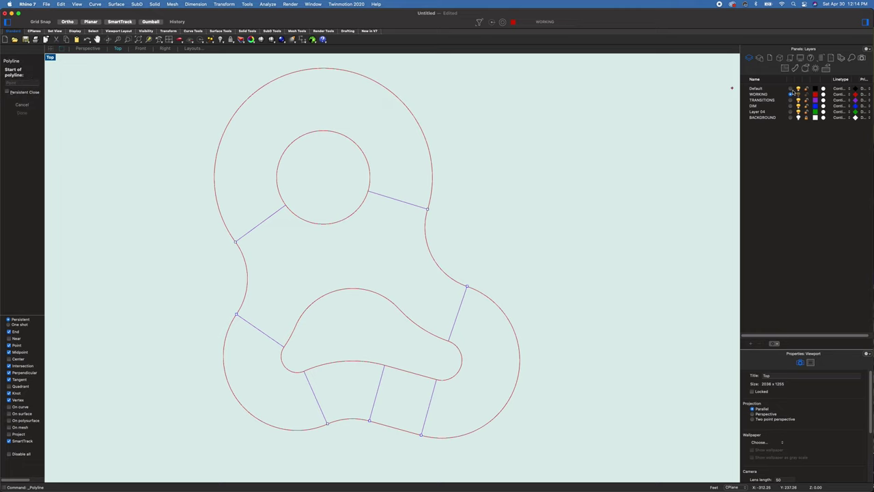
{"action": "left_click", "coordinate": [343, 289]}
{"action": "left_click", "coordinate": [332, 223]}
{"action": "key", "text": "Return"}
Raise the connecting line above the bowl in Perspective and project it onto the construction plane, deleting the input object
{"action": "left_click", "coordinate": [338, 267]}
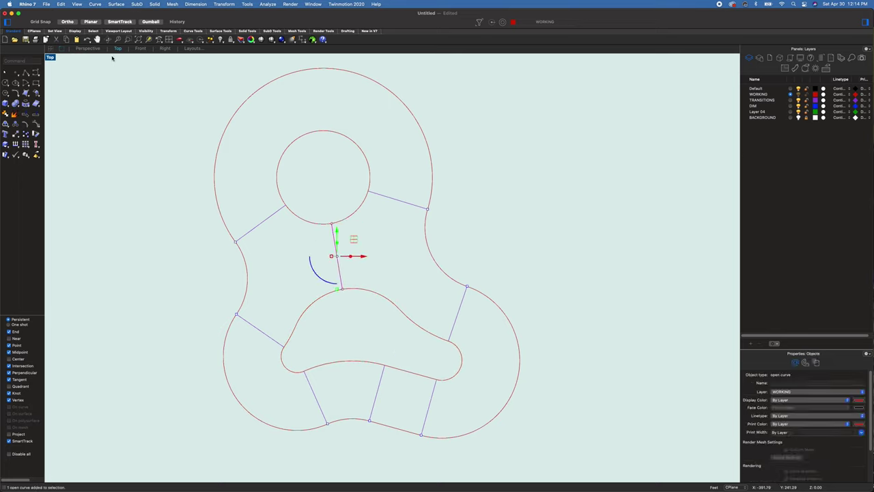
{"action": "left_click", "coordinate": [89, 49]}
{"action": "right_click_drag", "start_coordinate": [498, 328], "coordinate": [376, 313]}
{"action": "left_click_drag", "start_coordinate": [391, 371], "coordinate": [389, 220]}
{"action": "right_click_drag", "start_coordinate": [401, 225], "coordinate": [426, 216]}
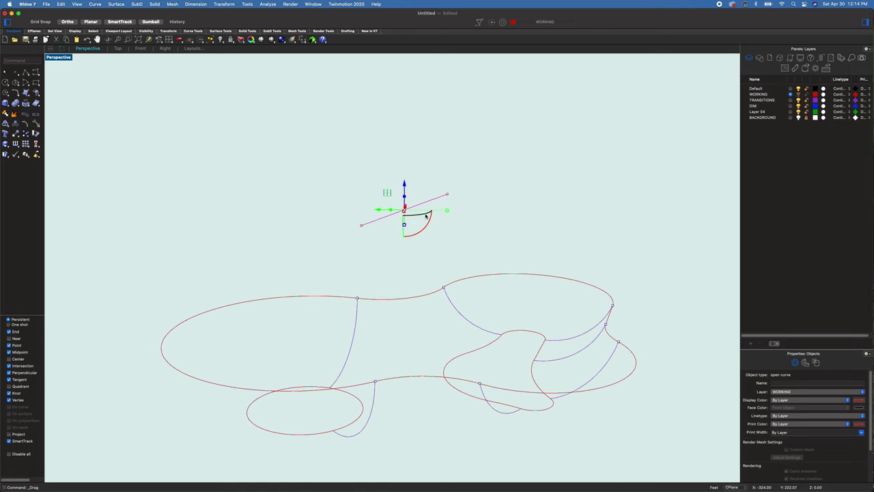
{"action": "type", "text": "proj"}
{"action": "key", "text": "Return"}
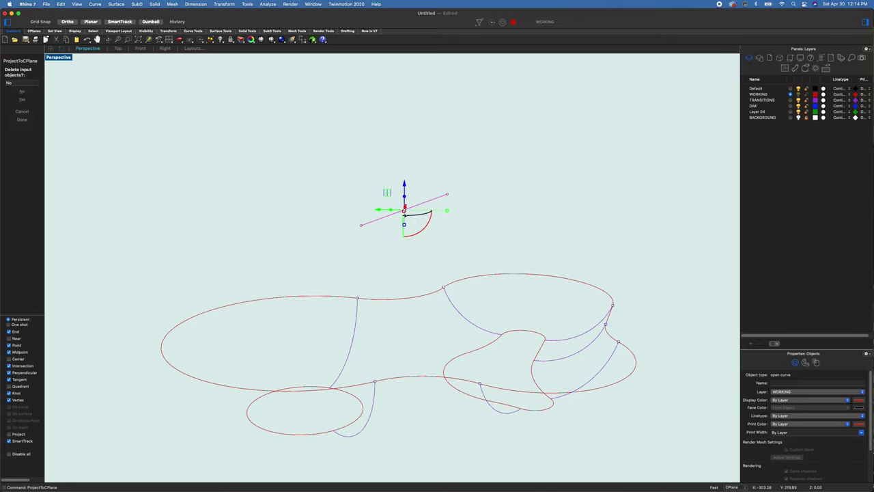
{"action": "left_click", "coordinate": [21, 101]}
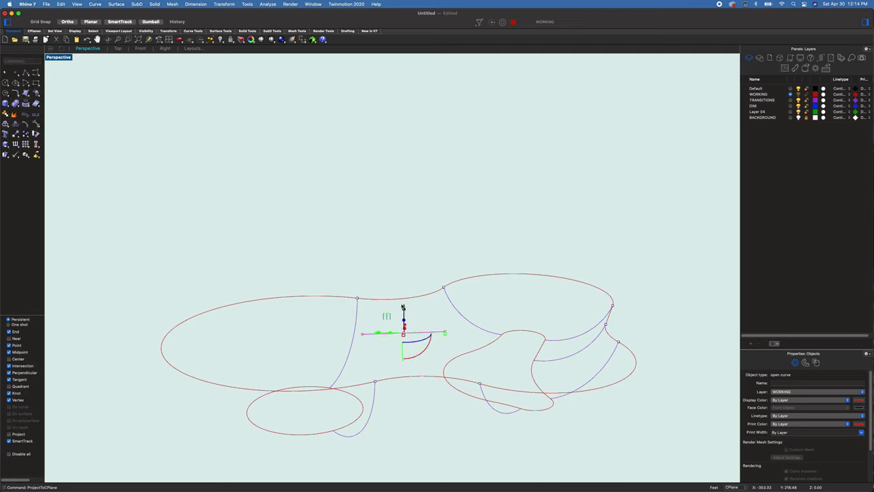
Raise the flattened connecting line above the bowl and copy it straight down between the two floor outlines
{"action": "left_click_drag", "start_coordinate": [404, 307], "coordinate": [405, 222]}
{"action": "mouse_move", "coordinate": [434, 279]}
{"action": "right_mouse_down"}
{"action": "mouse_move", "coordinate": [436, 313]}
{"action": "mouse_move", "coordinate": [423, 281]}
{"action": "right_mouse_up"}
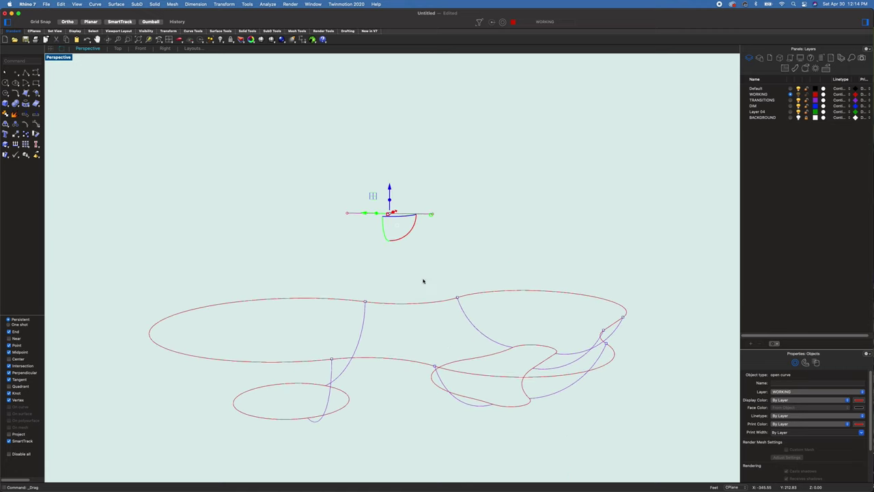
{"action": "left_click_drag", "start_coordinate": [390, 199], "coordinate": [408, 388]}
Extrude the raised connecting line vertically into a flat rectangular surface and display the view as Shaded
{"action": "left_click", "coordinate": [385, 213]}
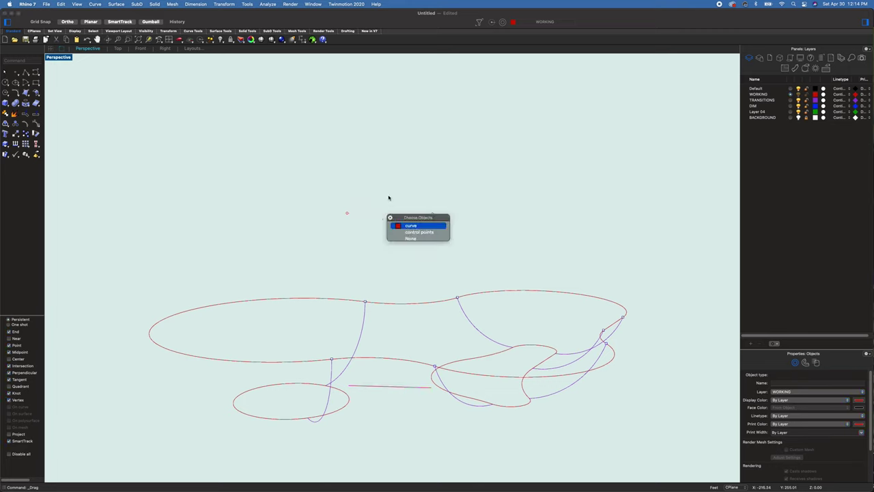
{"action": "left_click", "coordinate": [397, 177]}
{"action": "left_click", "coordinate": [390, 213]}
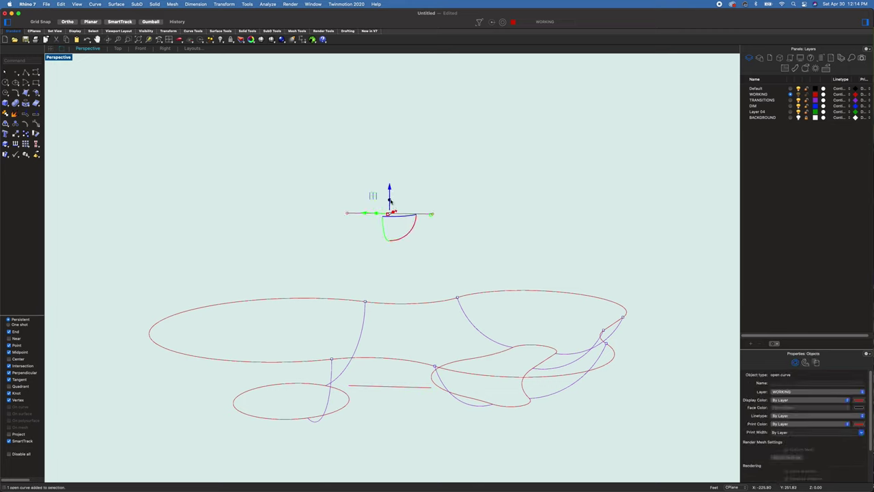
{"action": "left_click_drag", "start_coordinate": [390, 200], "coordinate": [420, 147]}
{"action": "right_click_drag", "start_coordinate": [466, 181], "coordinate": [447, 195]}
{"action": "key", "text": "ctrl+alt+s"}
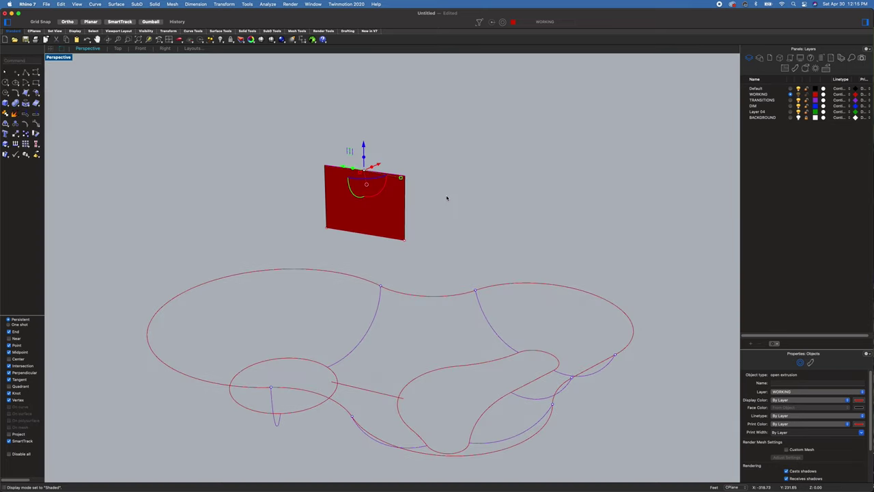
{"action": "key", "text": "Escape"}
Set the construction plane to the vertical rectangular surface above the bowl
{"action": "mouse_move", "coordinate": [440, 226]}
{"action": "right_mouse_down"}
{"action": "mouse_move", "coordinate": [491, 218]}
{"action": "mouse_move", "coordinate": [444, 220]}
{"action": "right_mouse_up"}
{"action": "type", "text": "cp"}
{"action": "key", "text": "Return"}
{"action": "type", "text": "s"}
{"action": "key", "text": "Return"}
{"action": "left_click", "coordinate": [395, 194]}
{"action": "left_click", "coordinate": [366, 194]}
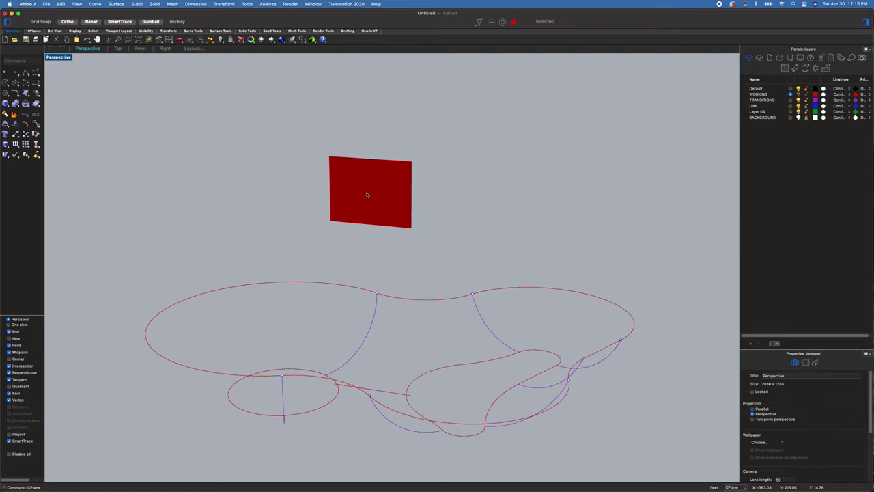
Move the ends of the connecting line onto the two floor outlines so it slopes from one floor level to the other
{"action": "mouse_move", "coordinate": [455, 289]}
{"action": "right_mouse_down"}
{"action": "mouse_move", "coordinate": [455, 303]}
{"action": "mouse_move", "coordinate": [470, 294]}
{"action": "right_mouse_up"}
{"action": "left_click", "coordinate": [418, 395]}
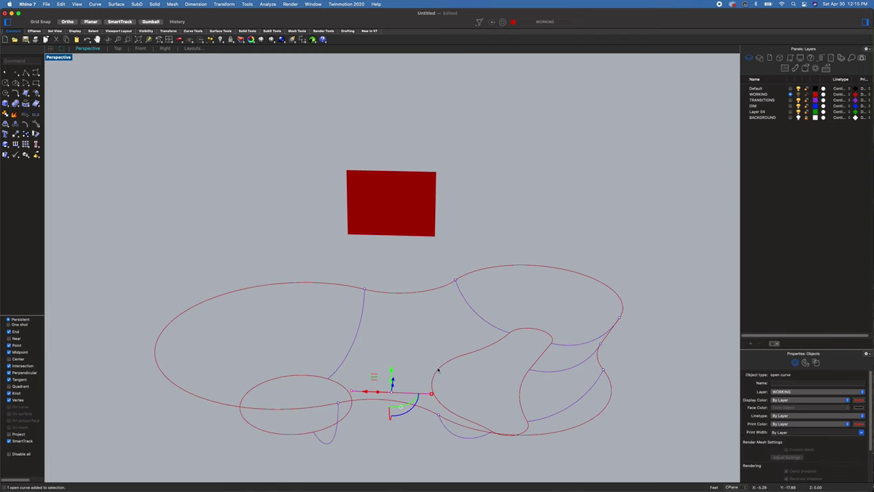
{"action": "right_click_drag", "start_coordinate": [437, 367], "coordinate": [344, 398]}
{"action": "left_click_drag", "start_coordinate": [344, 388], "coordinate": [347, 396]}
{"action": "right_click_drag", "start_coordinate": [423, 396], "coordinate": [455, 390]}
{"action": "left_click", "coordinate": [451, 386]}
{"action": "left_click_drag", "start_coordinate": [451, 380], "coordinate": [445, 365]}
{"action": "right_click_drag", "start_coordinate": [446, 434], "coordinate": [437, 409]}
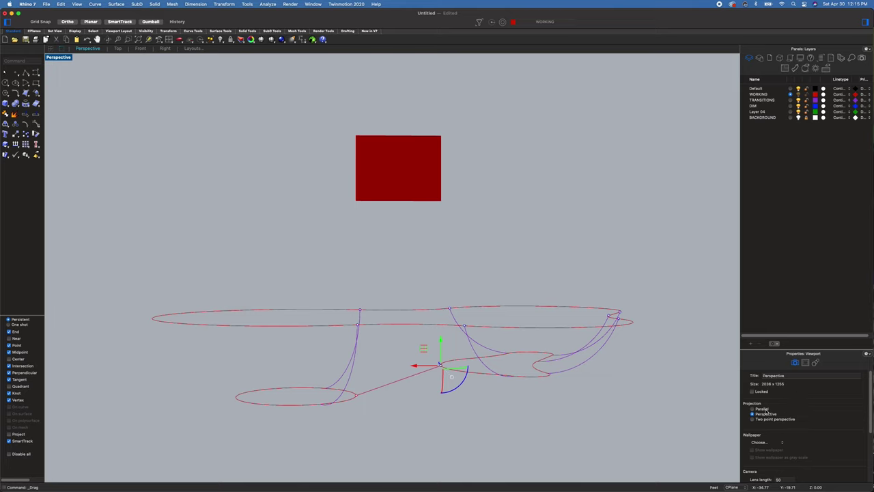
Set the Perspective viewport to parallel projection and its camera to CPlane Top
{"action": "left_click", "coordinate": [763, 409]}
{"action": "mouse_move", "coordinate": [444, 402]}
{"action": "right_mouse_down"}
{"action": "mouse_move", "coordinate": [412, 388]}
{"action": "mouse_move", "coordinate": [428, 404]}
{"action": "right_mouse_up"}
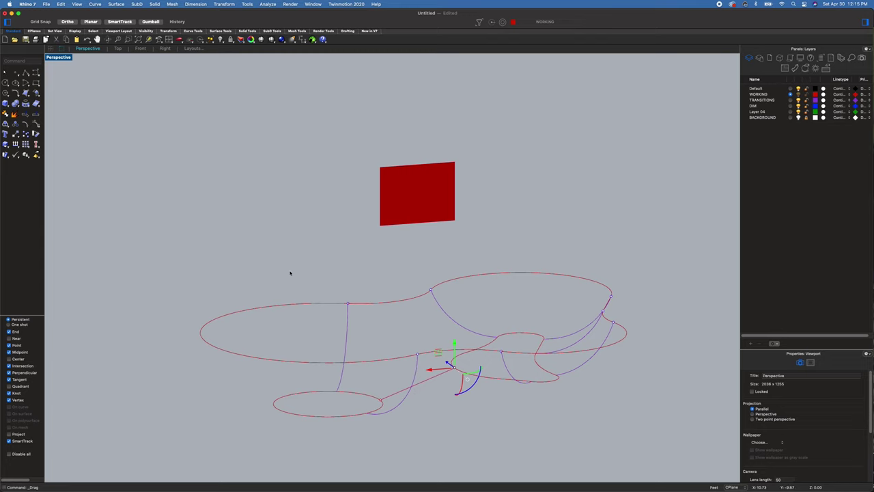
{"action": "left_click", "coordinate": [58, 56]}
{"action": "mouse_move", "coordinate": [120, 221]}
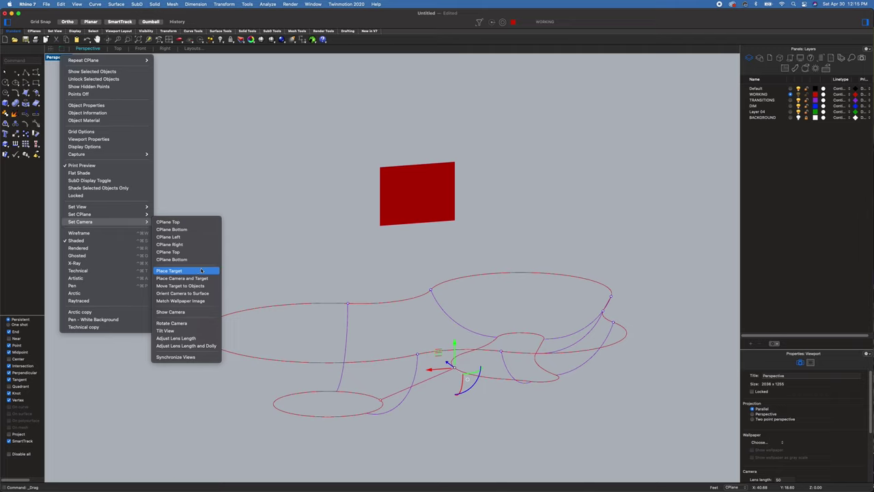
{"action": "left_click", "coordinate": [179, 223]}
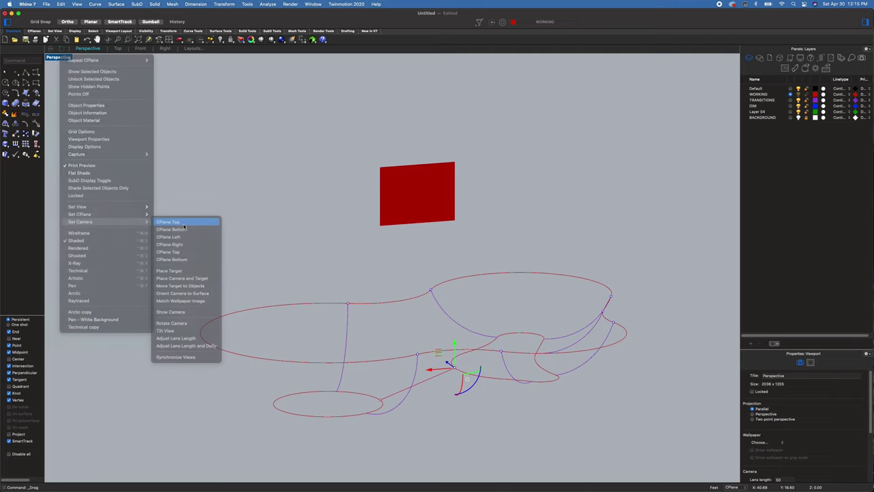
Rebuild the sloped connecting line with 5 points and degree 3, deleting the input
{"action": "right_click_drag", "start_coordinate": [381, 403], "coordinate": [380, 301]}
{"action": "scroll", "coordinate": [398, 368], "scroll_direction": "up", "scroll_amount": 10}
{"action": "type", "text": "Rebuild"}
{"action": "key", "text": "Return"}
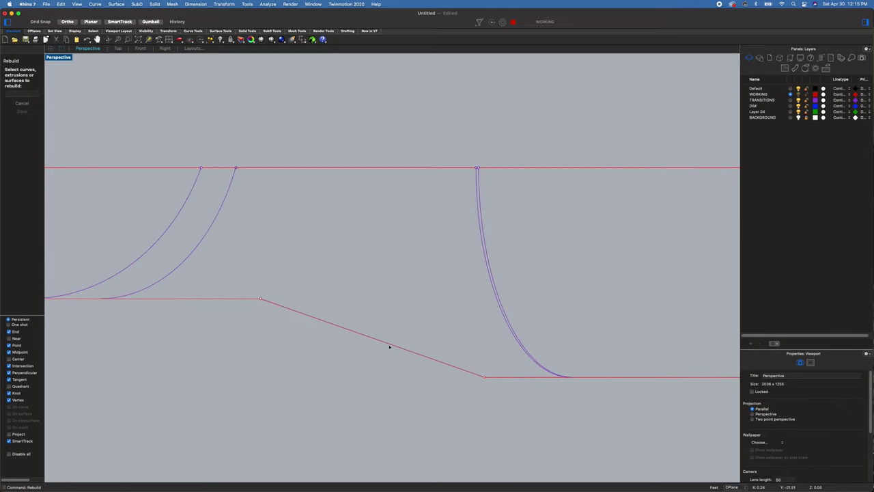
{"action": "key", "text": "Escape"}
{"action": "key", "text": "Return"}
{"action": "left_click_drag", "start_coordinate": [394, 330], "coordinate": [374, 360]}
{"action": "key", "text": "Return"}
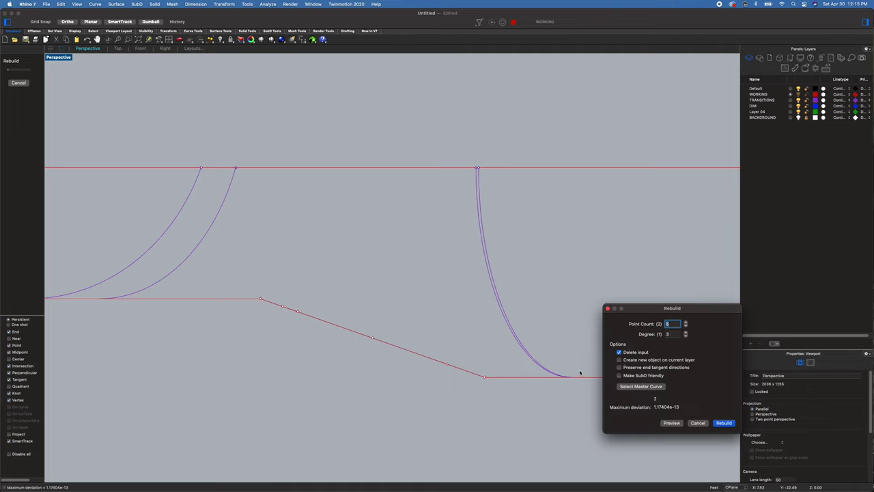
{"action": "left_click", "coordinate": [724, 423]}
Scale the second and fourth control points of the connecting line horizontally and vertically to shape it into a smooth S-curve
{"action": "left_click", "coordinate": [298, 313]}
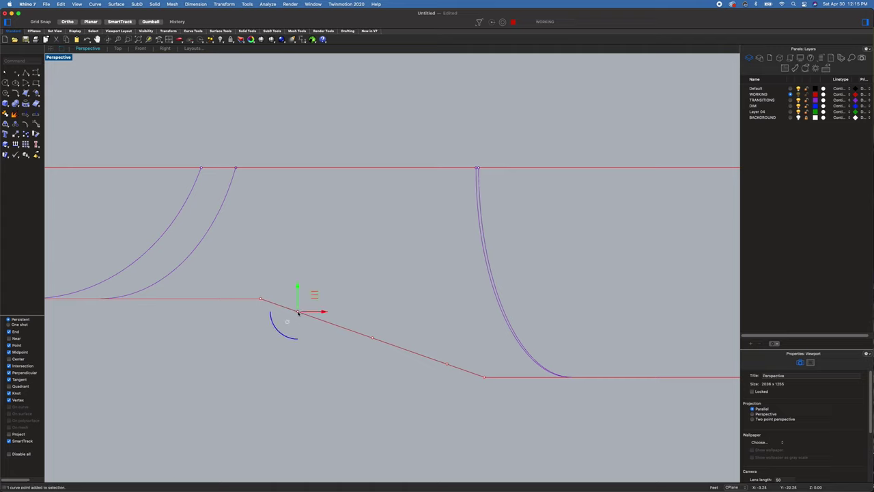
{"action": "left_click", "coordinate": [448, 364], "text": "shift"}
{"action": "left_click_drag", "start_coordinate": [298, 337], "coordinate": [322, 337]}
{"action": "left_click_drag", "start_coordinate": [373, 365], "coordinate": [372, 373]}
{"action": "left_click", "coordinate": [357, 394]}
{"action": "scroll", "coordinate": [357, 394], "scroll_direction": "down", "scroll_amount": 9}
{"action": "scroll", "coordinate": [357, 393], "scroll_direction": "up", "scroll_amount": 7}
Scale the S-curve's second and fourth control points slightly farther apart horizontally to flatten its ends
{"action": "left_click", "coordinate": [385, 362]}
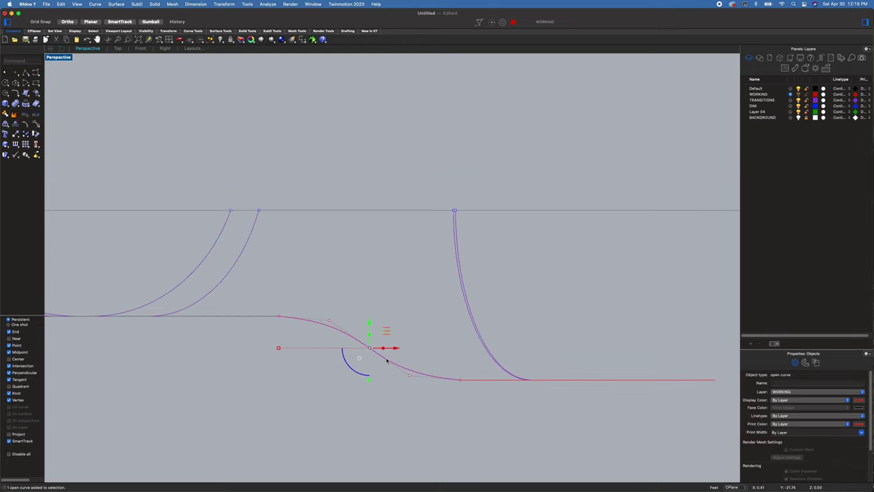
{"action": "left_click", "coordinate": [410, 376]}
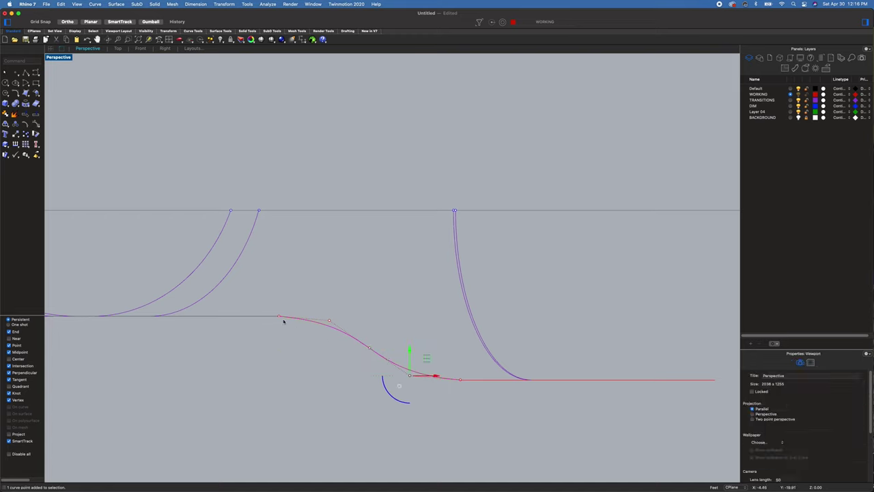
{"action": "left_click", "coordinate": [330, 320], "text": "shift"}
{"action": "left_click_drag", "start_coordinate": [329, 349], "coordinate": [321, 349]}
{"action": "left_click", "coordinate": [334, 403]}
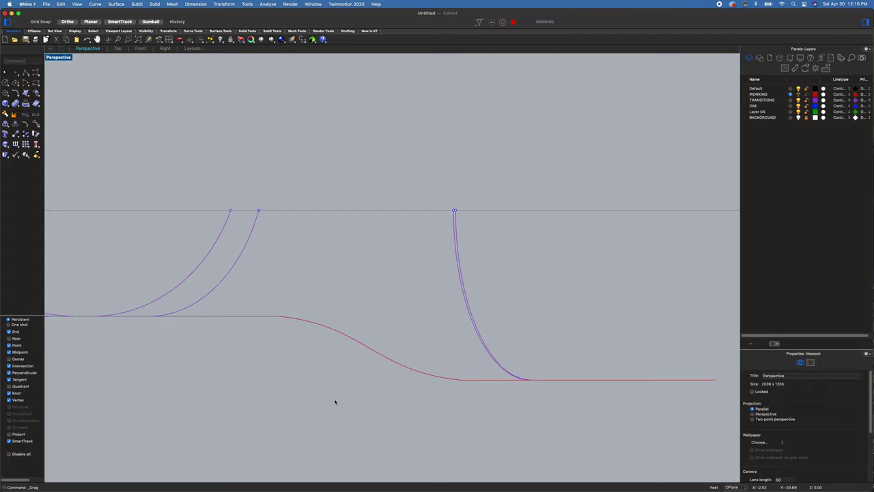
{"action": "scroll", "coordinate": [335, 401], "scroll_direction": "down", "scroll_amount": 4}
{"action": "scroll", "coordinate": [380, 412], "scroll_direction": "up", "scroll_amount": 3}
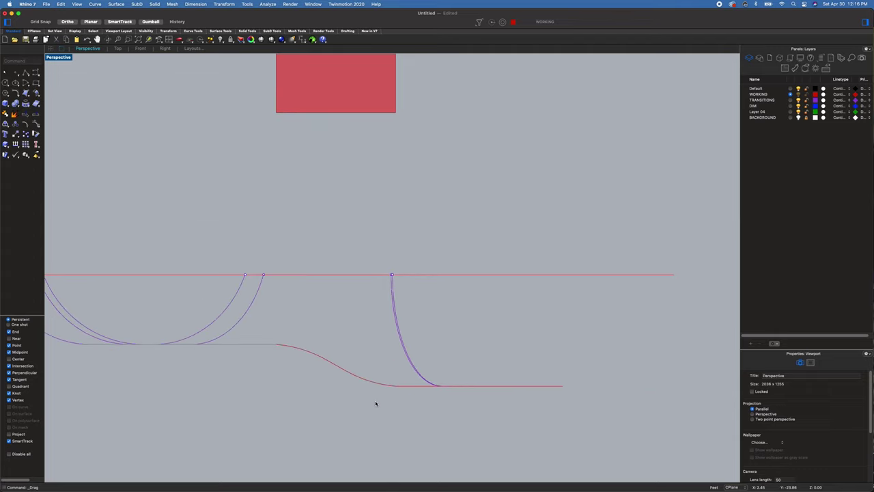
Check the bowl in the Top view and set the Perspective viewport back to a perspective view
{"action": "left_click", "coordinate": [120, 50]}
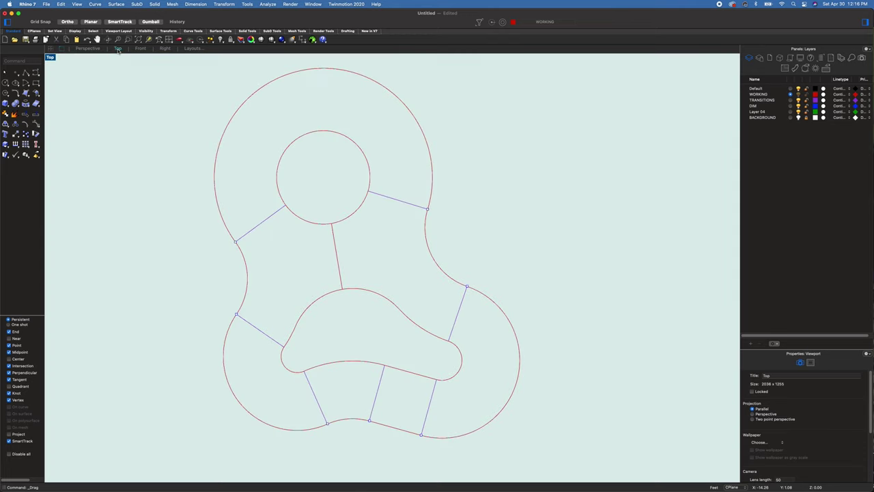
{"action": "left_click", "coordinate": [96, 49]}
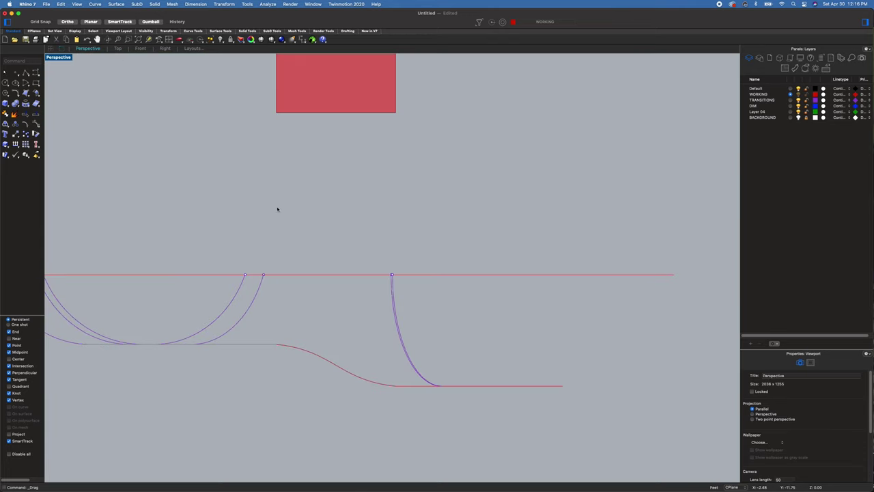
{"action": "left_click", "coordinate": [65, 58]}
{"action": "mouse_move", "coordinate": [102, 207]}
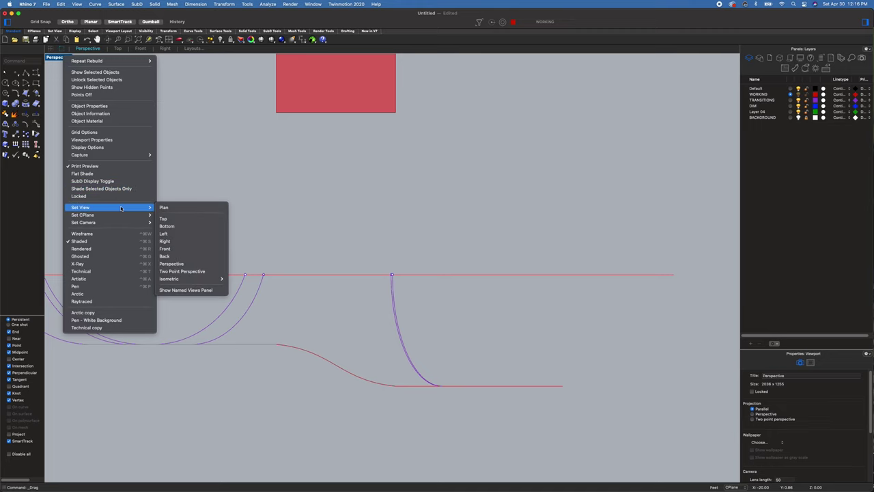
{"action": "left_click", "coordinate": [196, 265]}
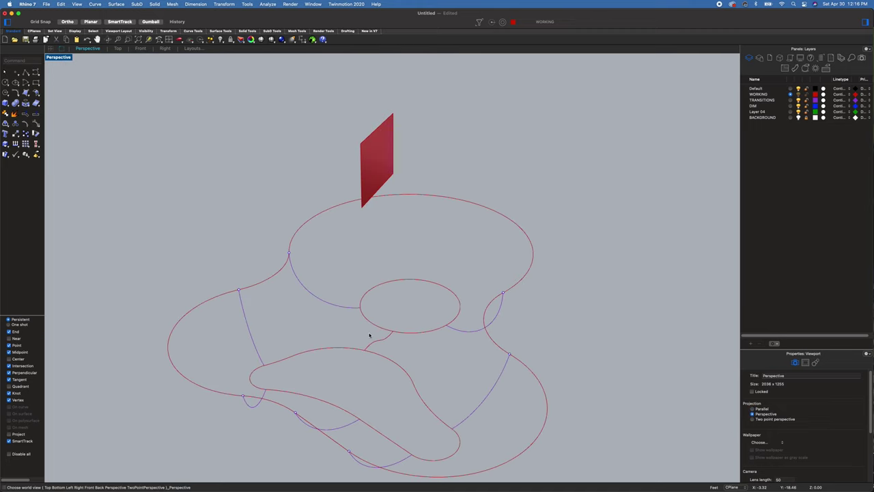
Delete the vertical rectangular surface and the leftover line above the bowl
{"action": "right_click_drag", "start_coordinate": [369, 335], "coordinate": [320, 325]}
{"action": "left_click", "coordinate": [347, 153]}
{"action": "key", "text": "Delete"}
{"action": "left_click", "coordinate": [369, 175]}
{"action": "key", "text": "Delete"}
Make TRANSITIONS the current layer and assign the S-shaped connecting curve to it
{"action": "right_click_drag", "start_coordinate": [468, 291], "coordinate": [376, 308]}
{"action": "left_click", "coordinate": [377, 313]}
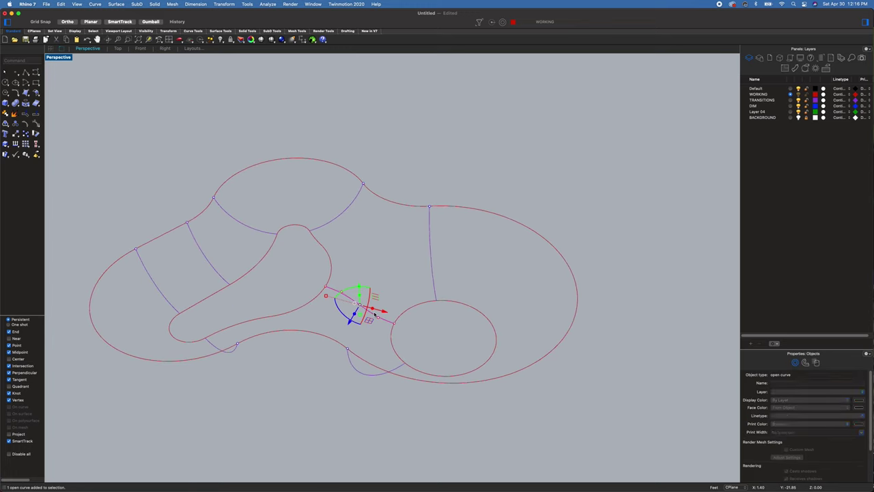
{"action": "left_click", "coordinate": [790, 100]}
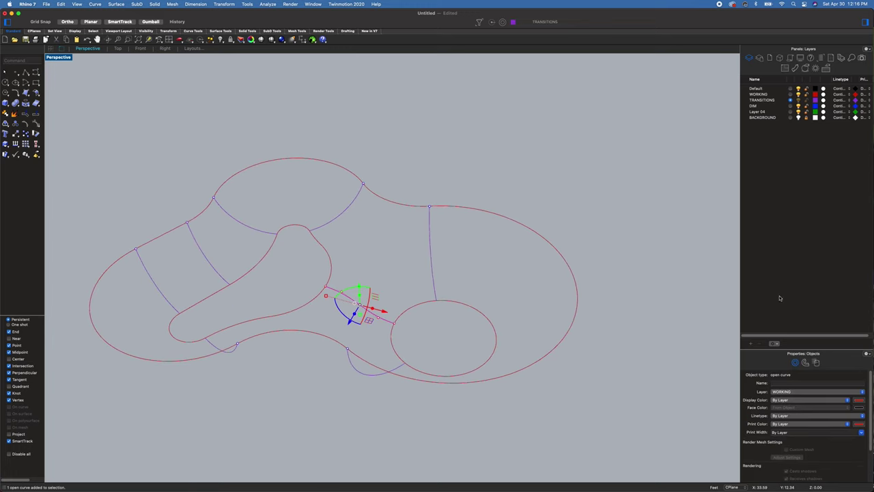
{"action": "left_click", "coordinate": [787, 394]}
{"action": "left_click", "coordinate": [785, 400]}
{"action": "left_click", "coordinate": [526, 416]}
{"action": "right_click_drag", "start_coordinate": [526, 416], "coordinate": [377, 322]}
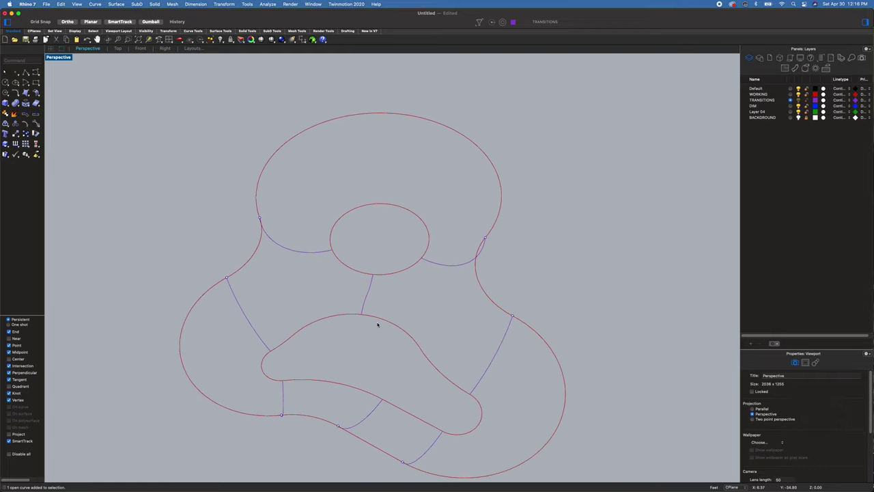
Rename the Default layer as SURFACE and make it the current layer
{"action": "double_click", "coordinate": [764, 89]}
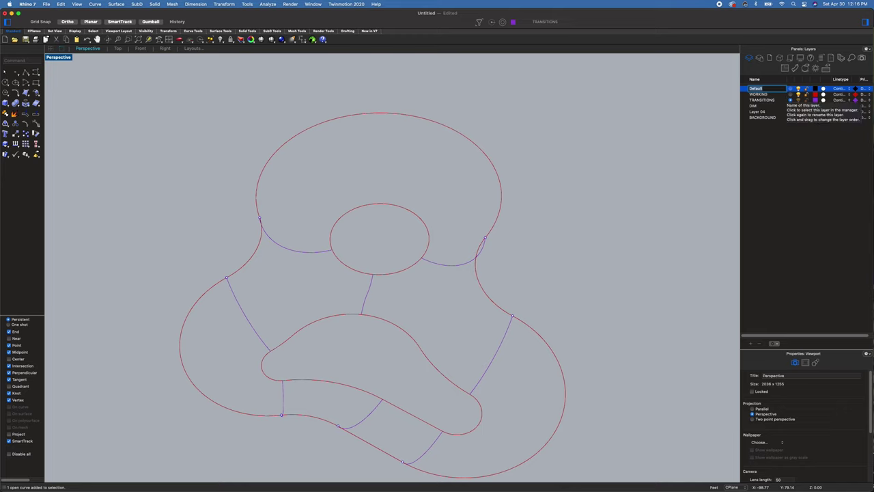
{"action": "type", "text": "SURFACE"}
{"action": "key", "text": "Return"}
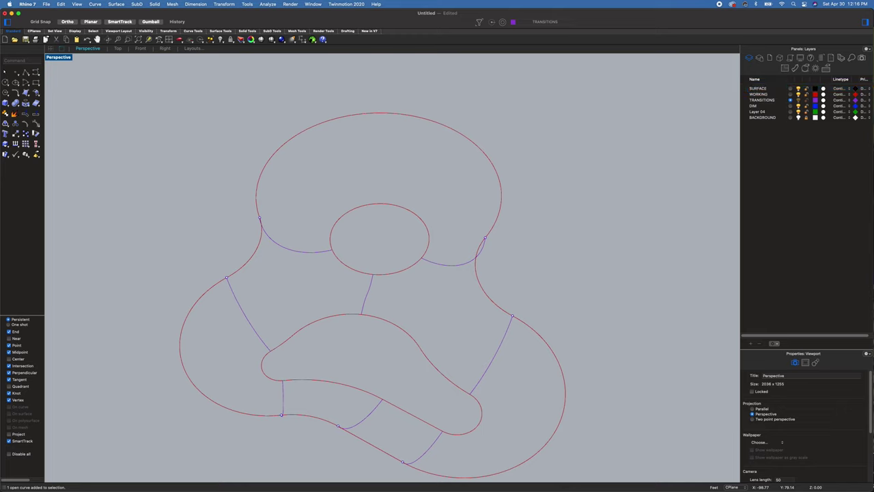
{"action": "left_click", "coordinate": [791, 89]}
{"action": "right_click_drag", "start_coordinate": [555, 244], "coordinate": [349, 149]}
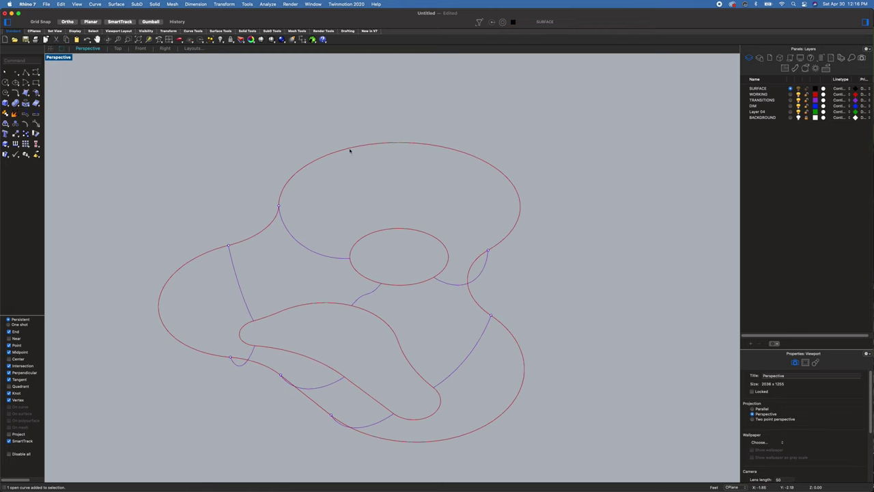
Split the circular floor outline using the transition curves that meet it as cutting objects
{"action": "left_click", "coordinate": [326, 161]}
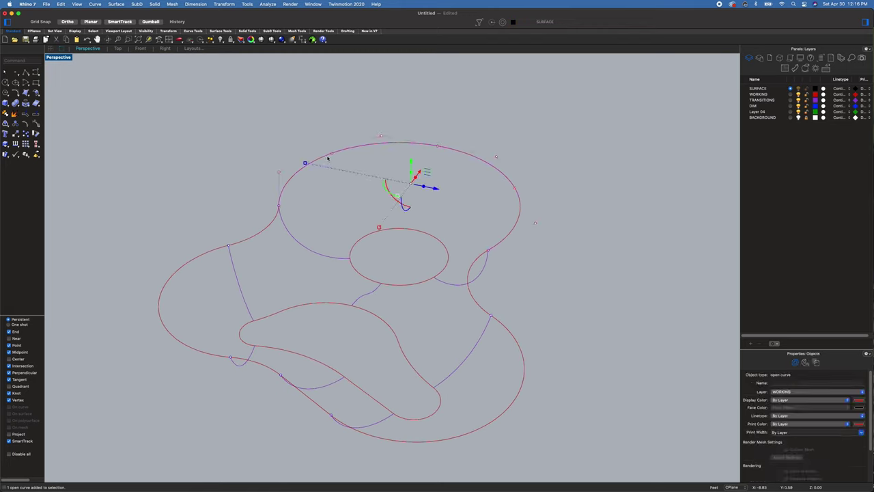
{"action": "left_click", "coordinate": [362, 240]}
{"action": "type", "text": "split"}
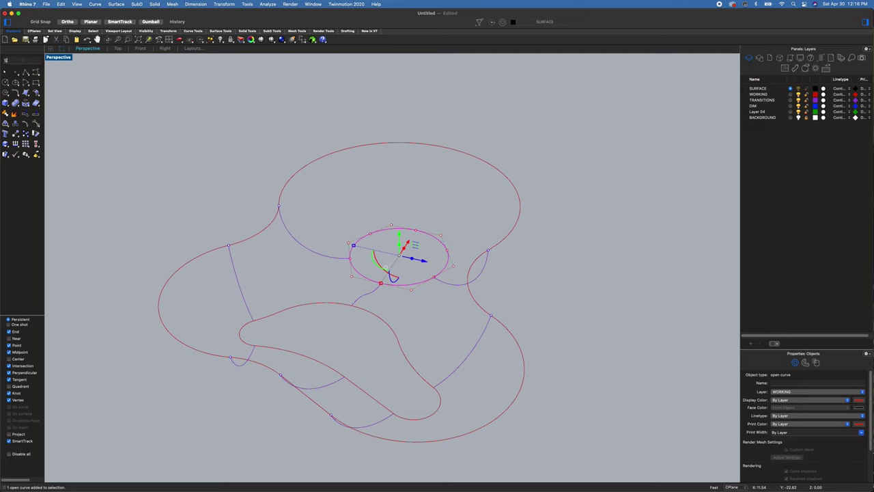
{"action": "key", "text": "Return"}
{"action": "type", "text": "split"}
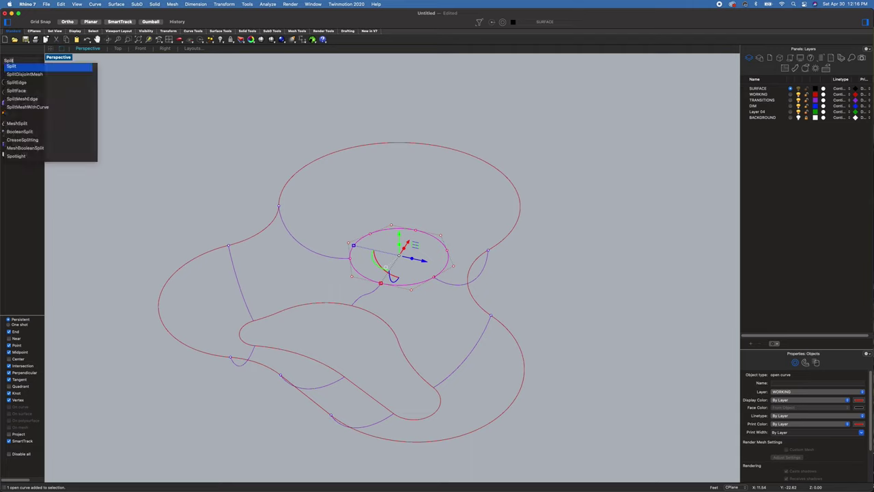
{"action": "key", "text": "Return"}
{"action": "left_click", "coordinate": [443, 286]}
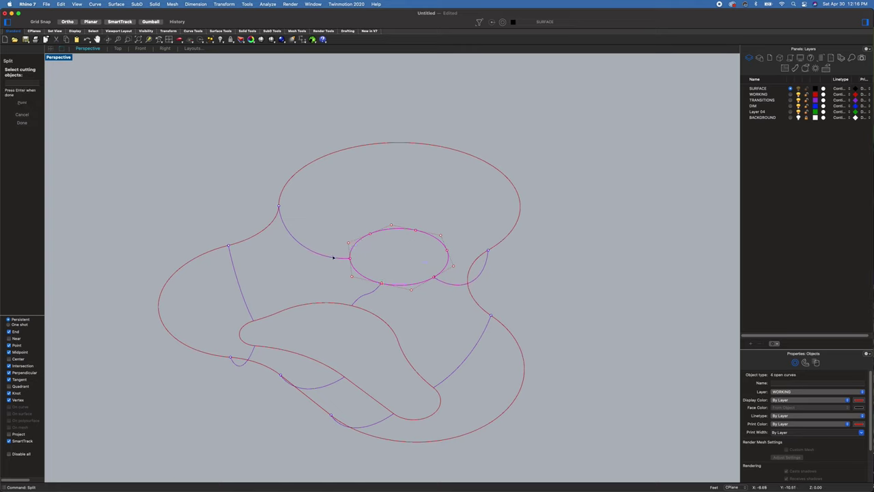
{"action": "key", "text": "Return"}
{"action": "left_click", "coordinate": [420, 303]}
Create a Sweep2 surface between the far arc of the circular floor and the outer rim, using the two transition arcs as shapes
{"action": "left_click", "coordinate": [355, 244]}
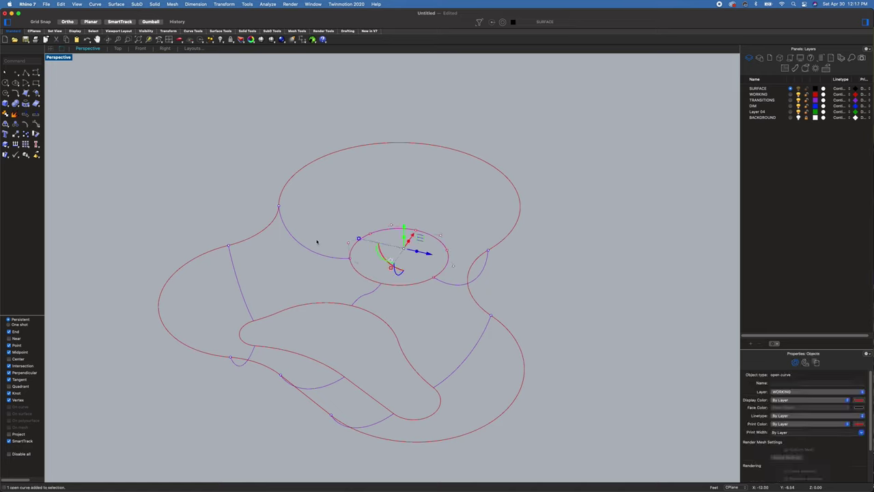
{"action": "type", "text": "sweep2"}
{"action": "key", "text": "Return"}
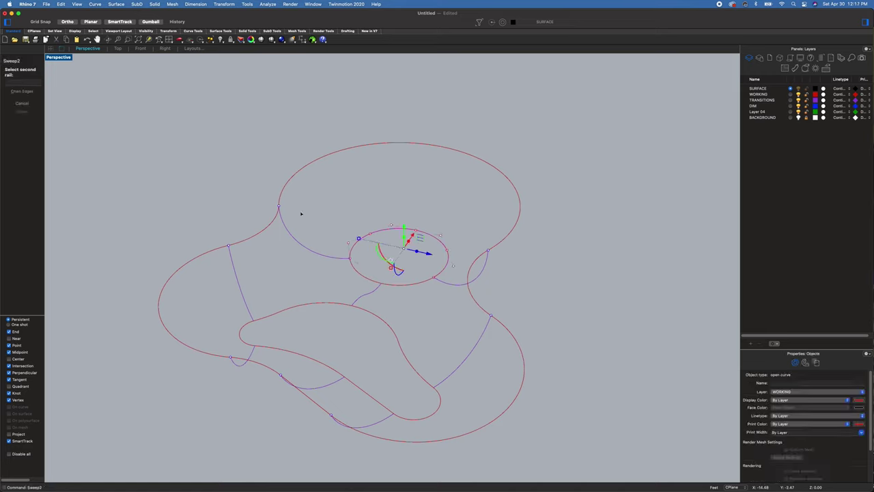
{"action": "left_click", "coordinate": [298, 173]}
{"action": "left_click", "coordinate": [298, 242]}
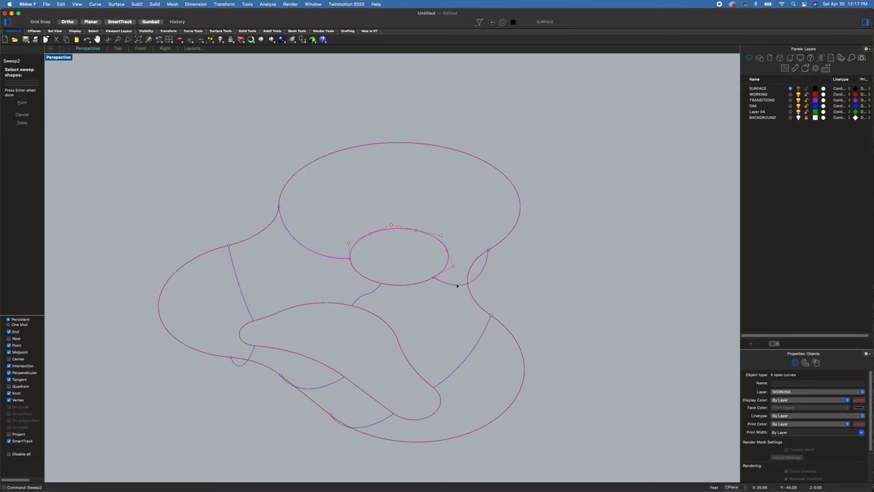
{"action": "key", "text": "Return"}
{"action": "left_click", "coordinate": [214, 295]}
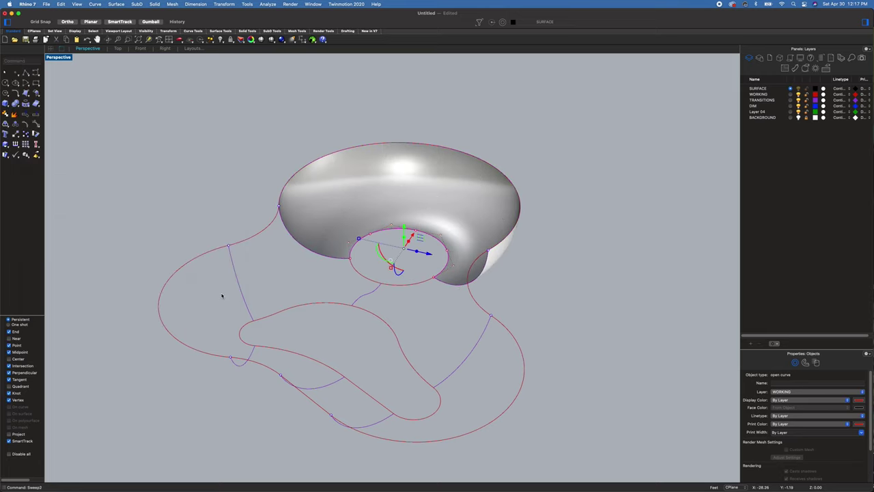
Try to create a planar surface from the circular floor's curve segments without curve boolean processing
{"action": "right_click_drag", "start_coordinate": [221, 296], "coordinate": [376, 303]}
{"action": "left_click", "coordinate": [392, 295]}
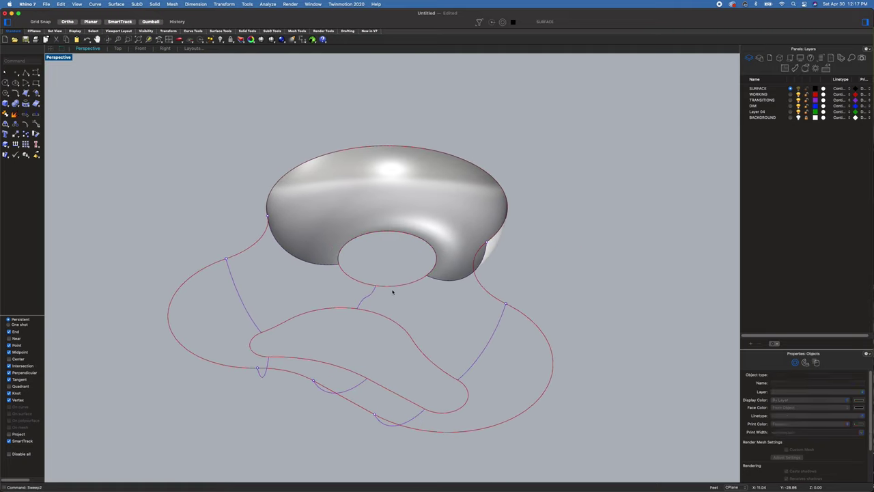
{"action": "left_click", "coordinate": [404, 285]}
{"action": "left_click_drag", "start_coordinate": [313, 296], "coordinate": [449, 222]}
{"action": "type", "text": "plan"}
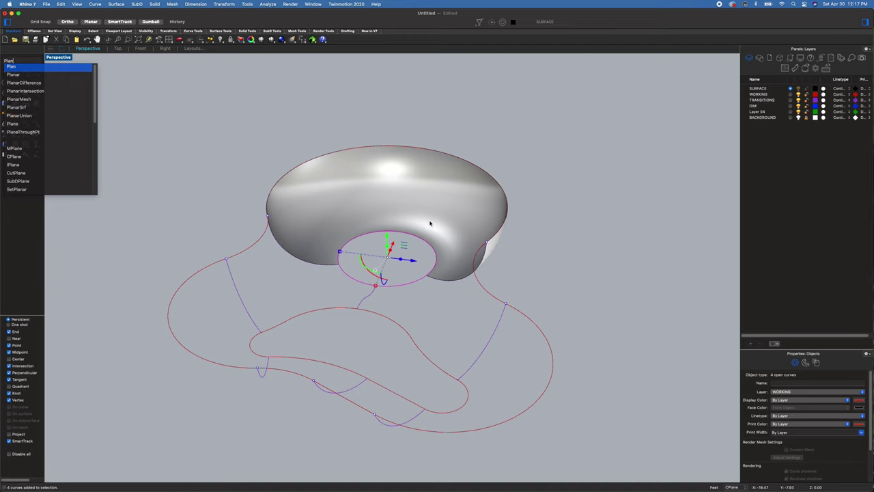
{"action": "left_click", "coordinate": [33, 108]}
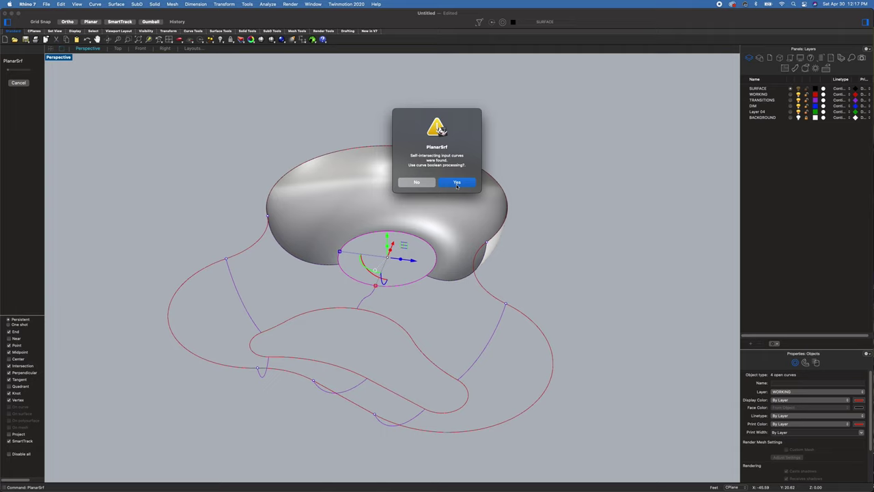
{"action": "left_click", "coordinate": [418, 182]}
{"action": "left_click", "coordinate": [426, 304]}
{"action": "right_click_drag", "start_coordinate": [425, 292], "coordinate": [424, 299]}
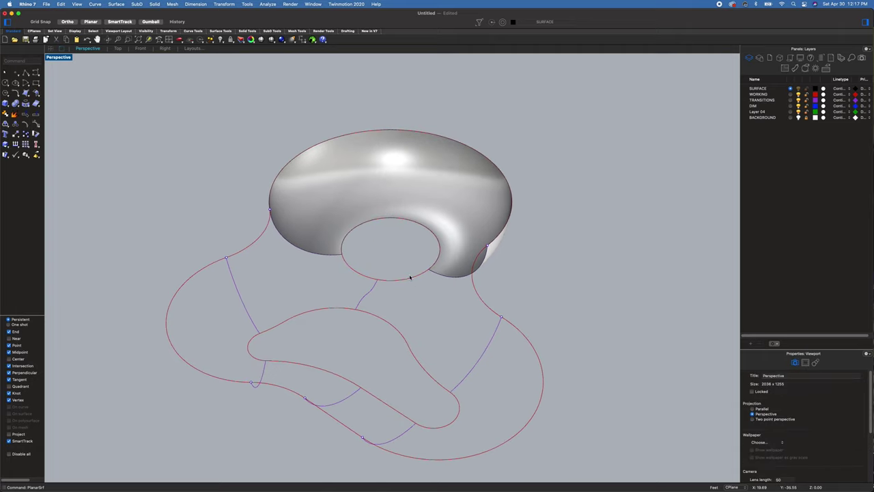
Join the circular floor's split segments into one closed curve
{"action": "left_click", "coordinate": [409, 276]}
{"action": "left_click", "coordinate": [363, 275]}
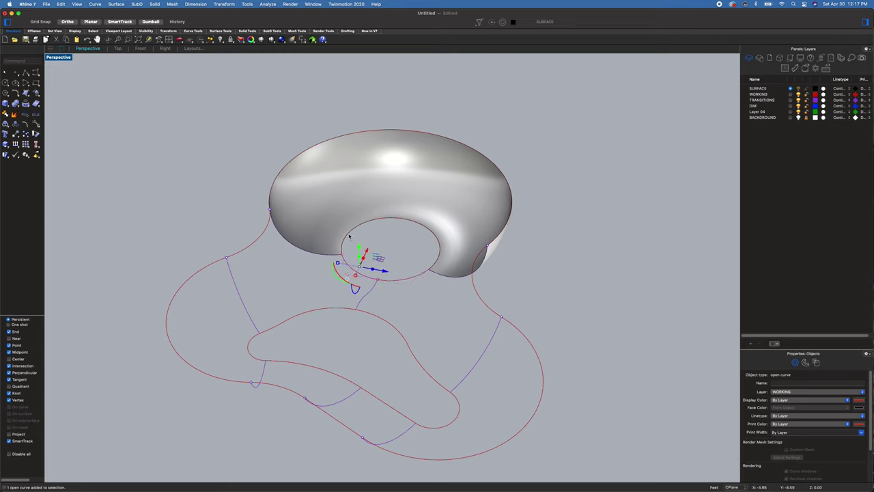
{"action": "left_click", "coordinate": [349, 236]}
{"action": "key", "text": "Return"}
{"action": "key", "text": "super+j"}
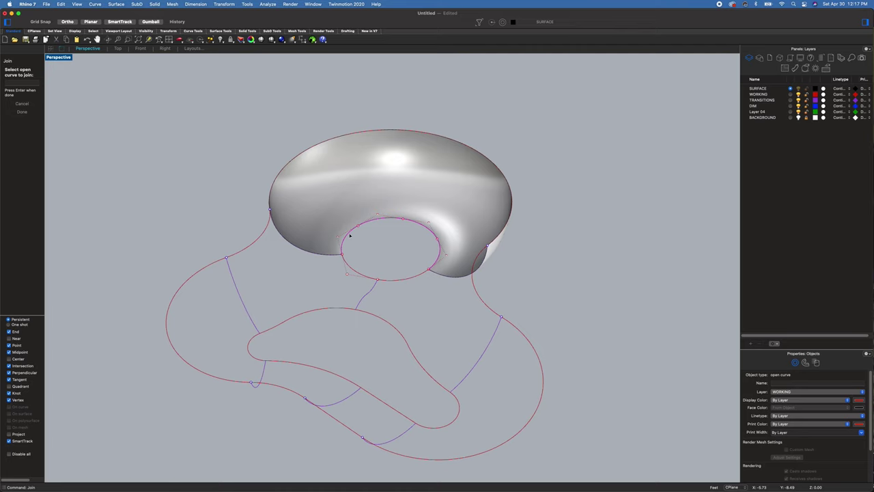
{"action": "left_click", "coordinate": [372, 280]}
{"action": "key", "text": "Return"}
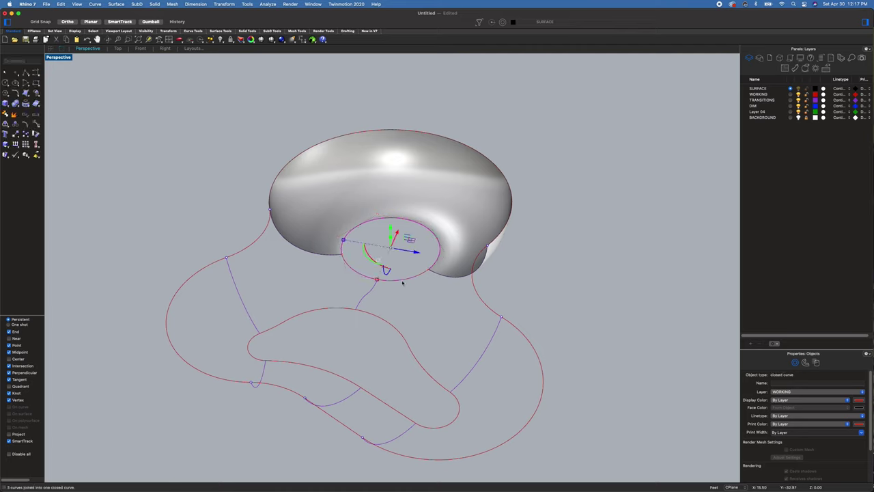
Create a planar surface from the joined circular floor curve
{"action": "left_click", "coordinate": [418, 298]}
{"action": "left_click", "coordinate": [418, 280]}
{"action": "type", "text": "pla"}
{"action": "key", "text": "Return"}
{"action": "left_click", "coordinate": [433, 305]}
Split the kidney-shaped floor outline using the transition curves that meet it as cutting objects
{"action": "right_click_drag", "start_coordinate": [437, 321], "coordinate": [566, 333]}
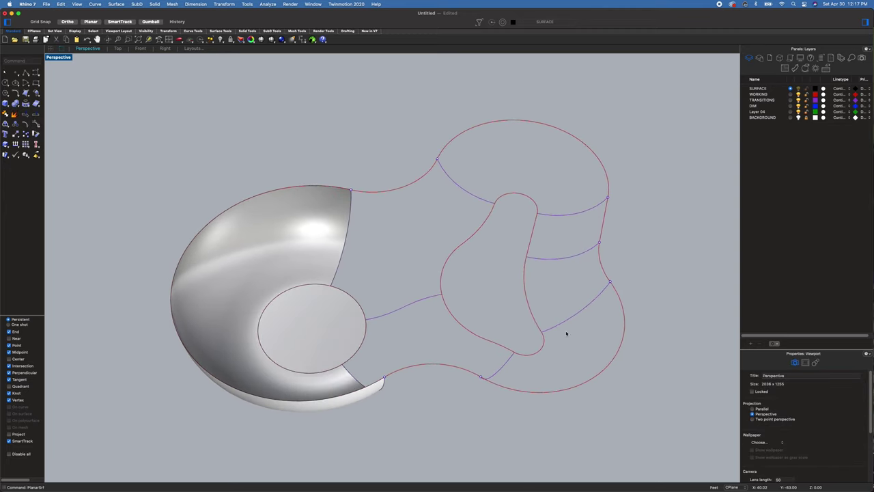
{"action": "right_click_drag", "start_coordinate": [482, 194], "coordinate": [416, 240], "text": "shift"}
{"action": "left_click", "coordinate": [430, 253]}
{"action": "type", "text": "s"}
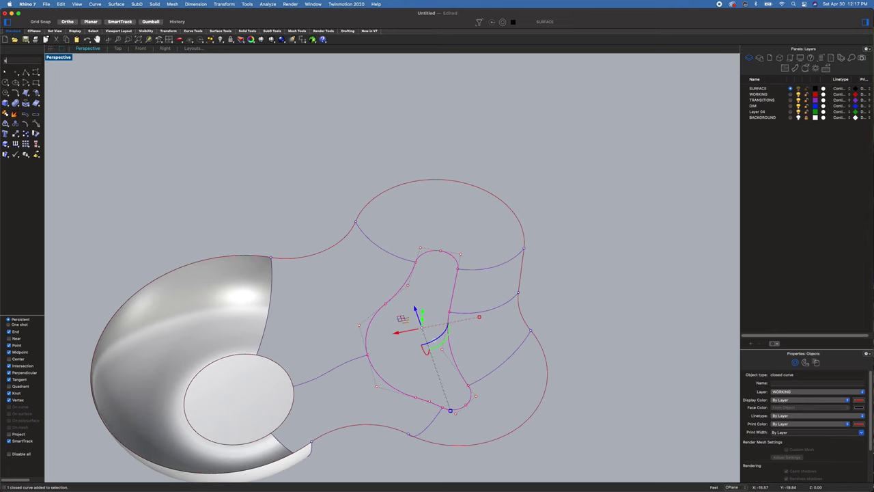
{"action": "key", "text": "BackSpace"}
{"action": "type", "text": "split"}
{"action": "key", "text": "Return"}
{"action": "left_click_drag", "start_coordinate": [503, 385], "coordinate": [483, 263]}
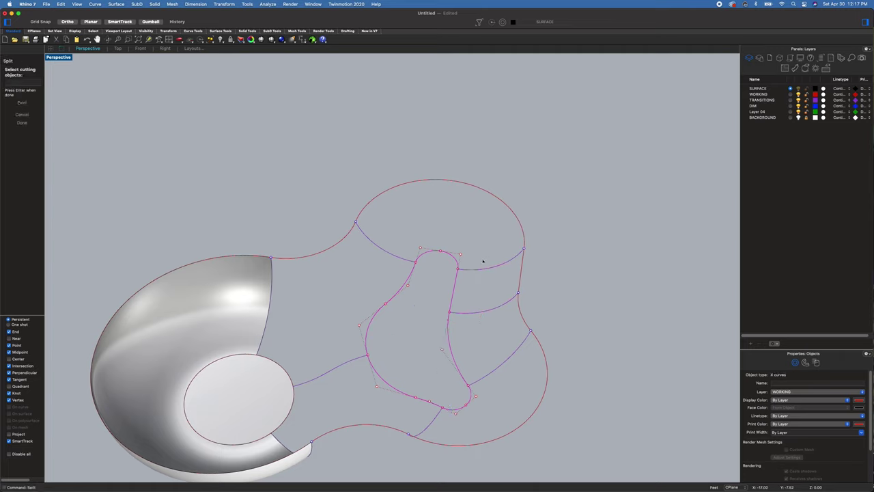
{"action": "left_click", "coordinate": [392, 240]}
{"action": "left_click_drag", "start_coordinate": [422, 416], "coordinate": [421, 416]}
{"action": "key", "text": "Return"}
{"action": "left_click", "coordinate": [371, 312]}
{"action": "key", "text": "Escape"}
{"action": "type", "text": "sweep2"}
{"action": "key", "text": "Return"}
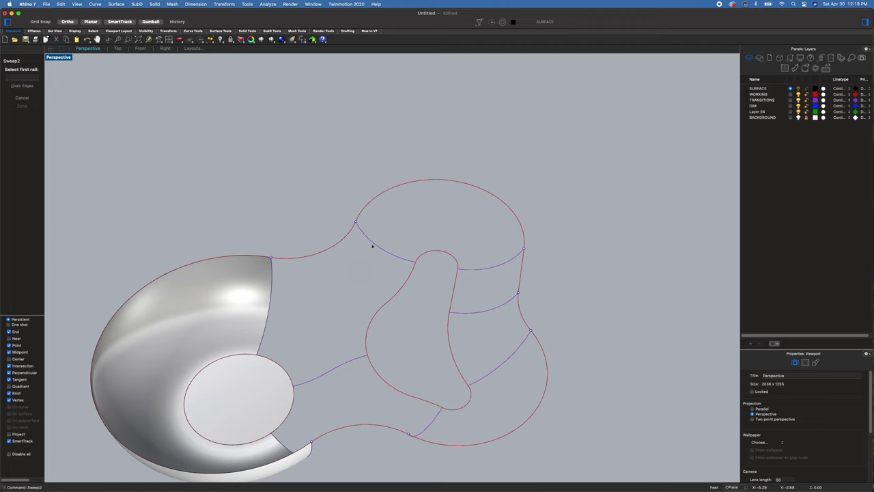
{"action": "left_click", "coordinate": [389, 192]}
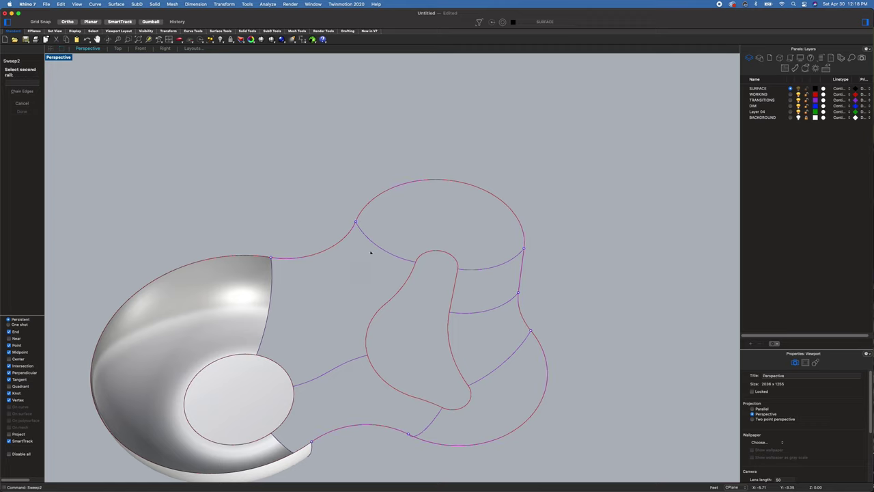
{"action": "left_click", "coordinate": [440, 178]}
{"action": "key", "text": "Escape"}
Split the outer rim around the kidney-shaped floor using the transition curves that meet it as cutting objects
{"action": "left_click_drag", "start_coordinate": [458, 168], "coordinate": [434, 194]}
{"action": "type", "text": "Sp"}
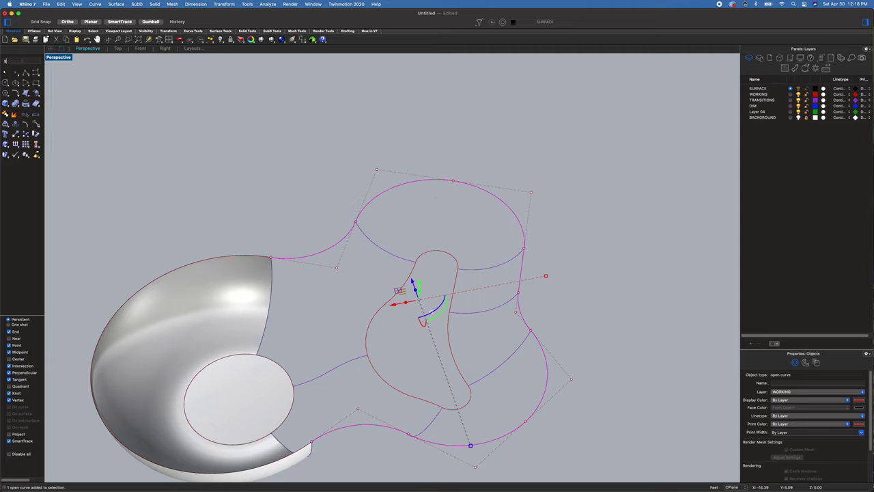
{"action": "type", "text": "lit"}
{"action": "key", "text": "Return"}
{"action": "left_click", "coordinate": [494, 352]}
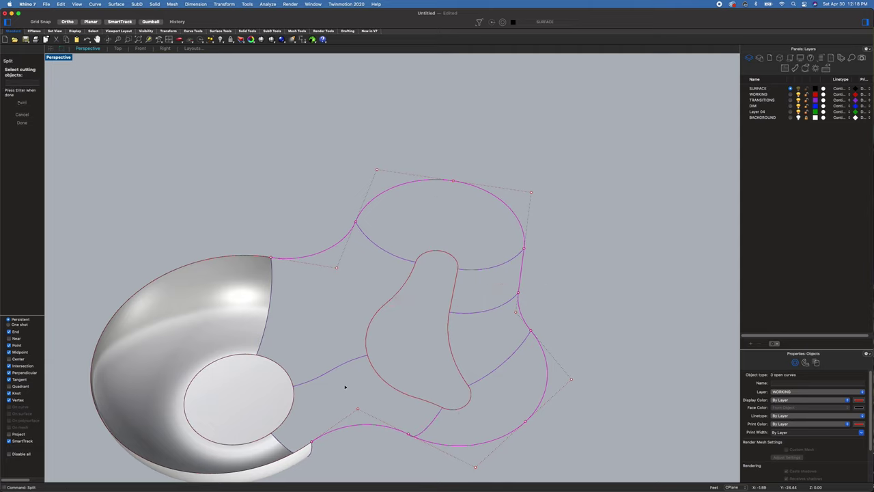
{"action": "left_click_drag", "start_coordinate": [497, 335], "coordinate": [486, 246]}
{"action": "key", "text": "Return"}
{"action": "left_click", "coordinate": [589, 241]}
{"action": "type", "text": "Sweep2"}
{"action": "key", "text": "Return"}
{"action": "left_click", "coordinate": [425, 181]}
{"action": "left_click", "coordinate": [437, 251]}
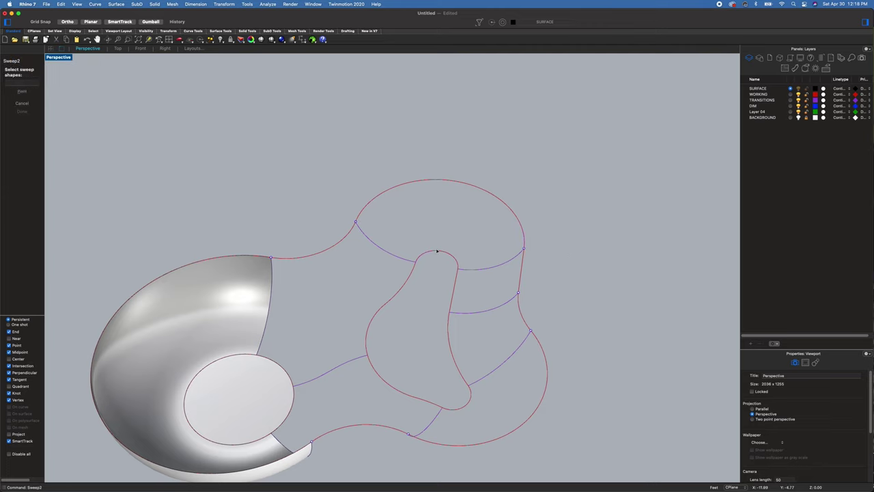
{"action": "left_click", "coordinate": [384, 252]}
{"action": "key", "text": "Return"}
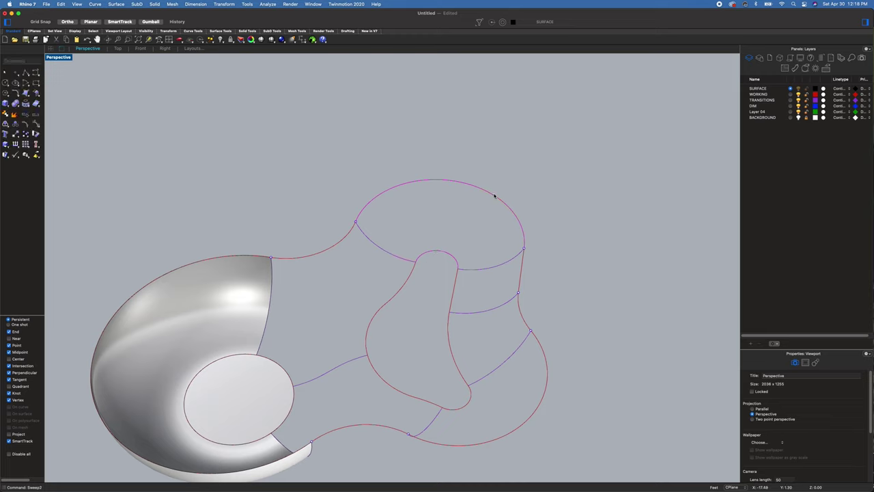
Join the four outer rim segments around the kidney-shaped end, between its two outermost transitions, into one open curve
{"action": "left_click", "coordinate": [492, 207]}
{"action": "left_click", "coordinate": [521, 276], "text": "shift"}
{"action": "left_click", "coordinate": [544, 354], "text": "shift"}
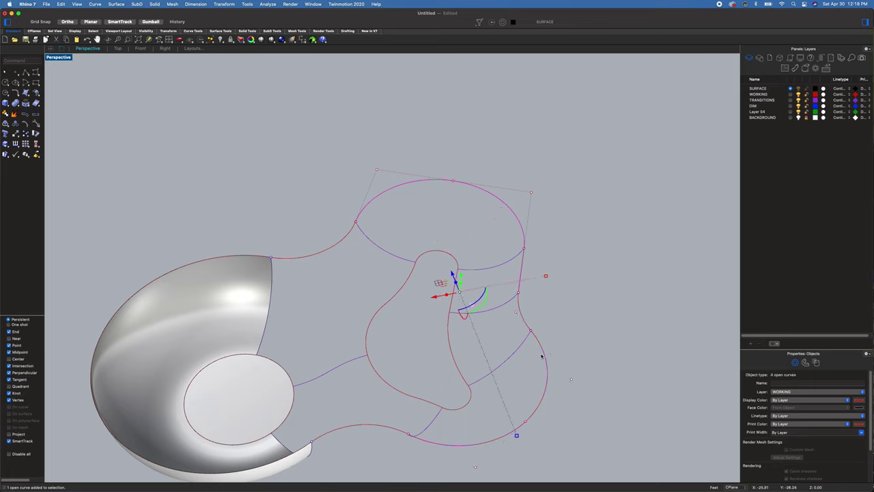
{"action": "key", "text": "super+j"}
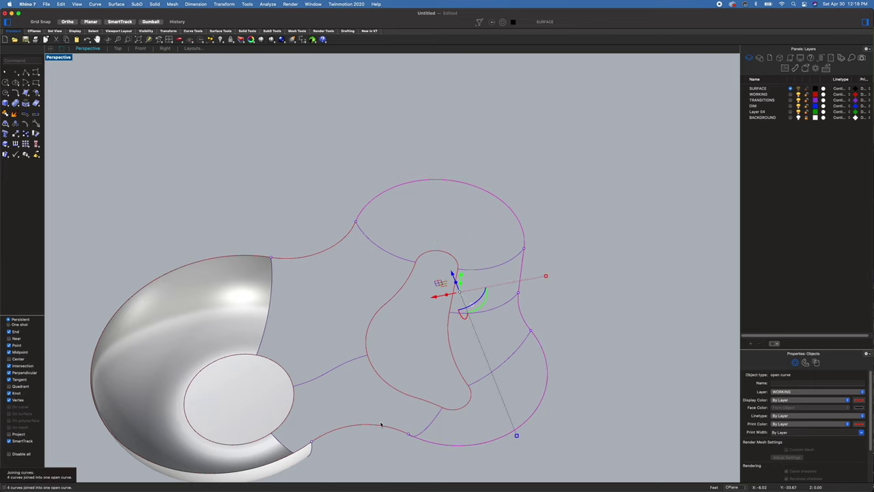
Join the four kidney floor outline segments on the side facing the joined rim into one open curve
{"action": "left_click", "coordinate": [461, 407], "text": "shift"}
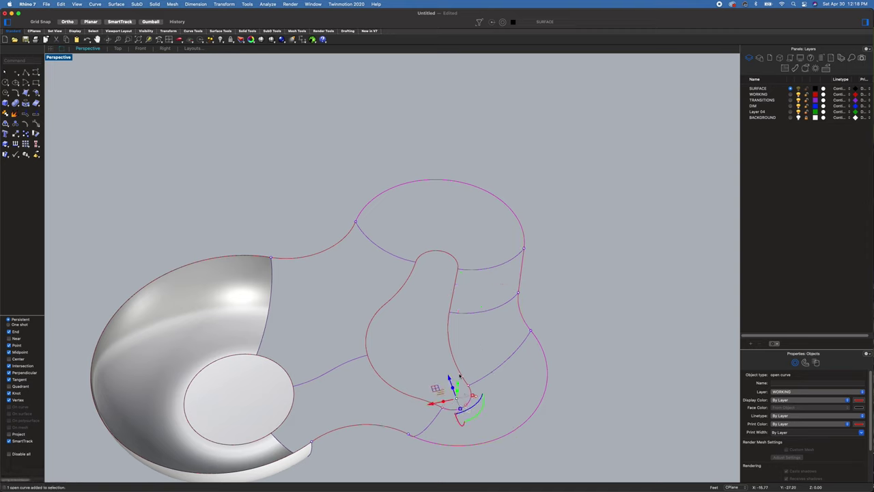
{"action": "left_click", "coordinate": [455, 282], "text": "shift"}
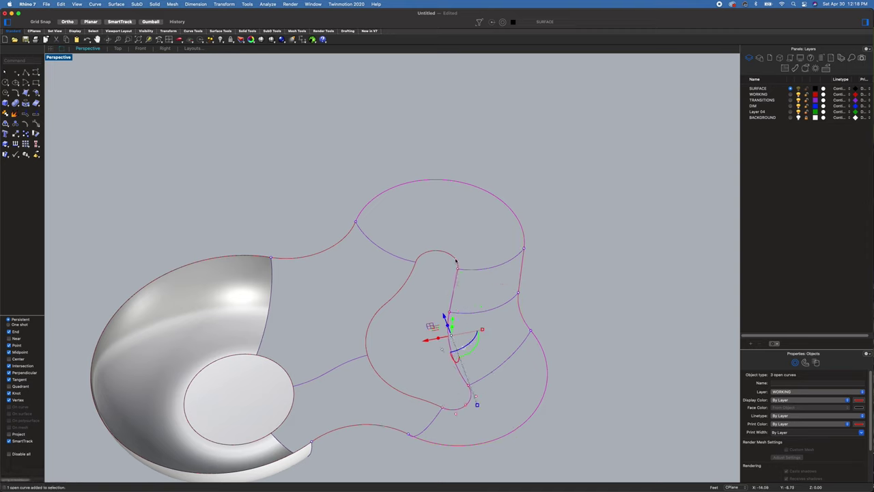
{"action": "key", "text": "super+j"}
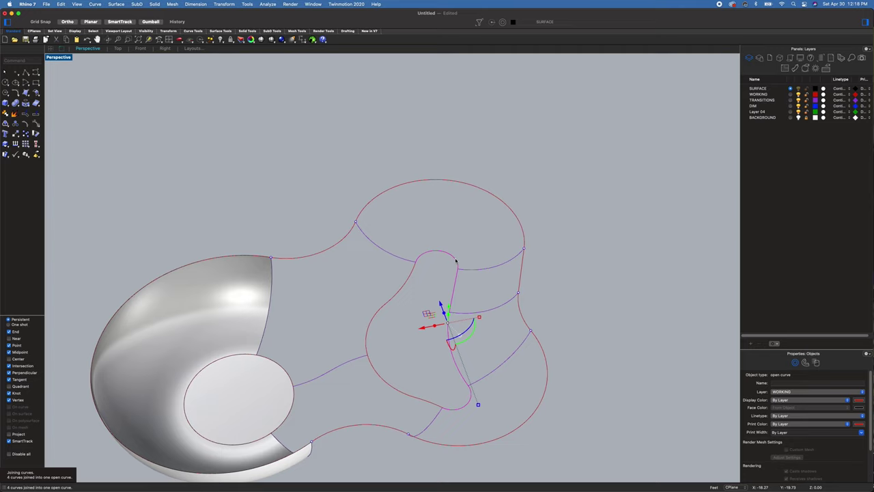
{"action": "left_click", "coordinate": [564, 264]}
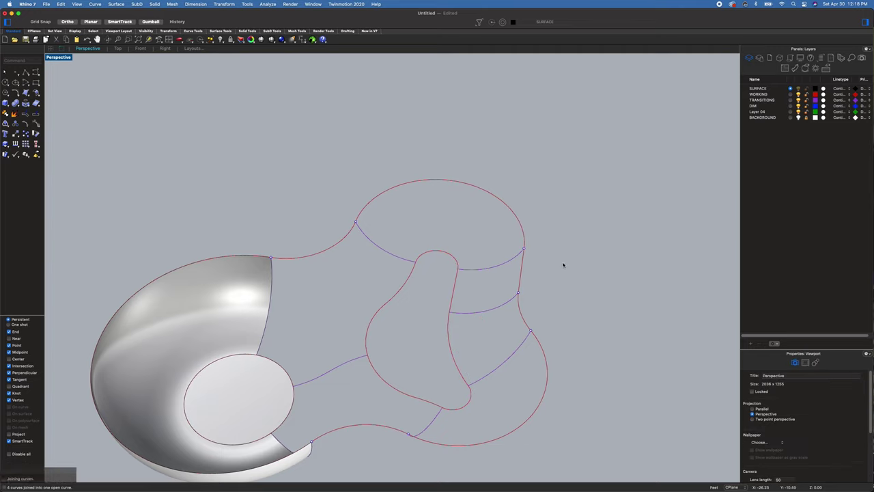
Create a Sweep2 surface between the joined outer rim and kidney floor curves, using the five transition curves as shapes with unchanged cross sections
{"action": "type", "text": "sw"}
{"action": "key", "text": "Return"}
{"action": "left_click", "coordinate": [423, 180]}
{"action": "left_click", "coordinate": [434, 252]}
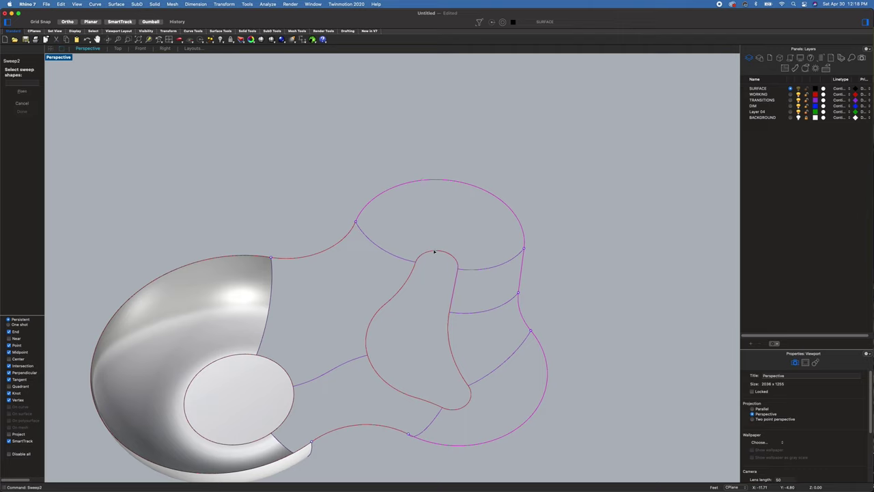
{"action": "left_click", "coordinate": [390, 252]}
{"action": "key", "text": "Return"}
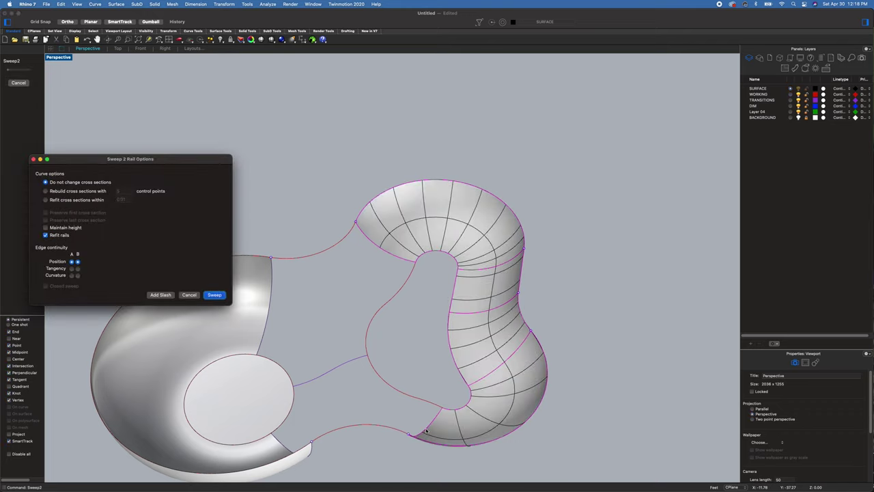
{"action": "left_click", "coordinate": [224, 296]}
Join the kidney-shaped floor's curve segments into one closed curve
{"action": "right_click_drag", "start_coordinate": [224, 296], "coordinate": [301, 399]}
{"action": "left_click", "coordinate": [414, 347]}
{"action": "left_click", "coordinate": [301, 400], "text": "shift"}
{"action": "left_click", "coordinate": [341, 412]}
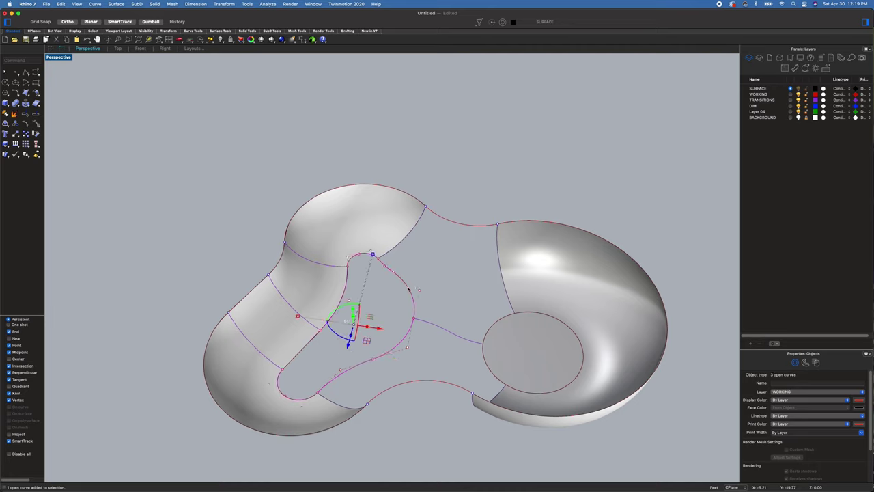
{"action": "key", "text": "super+j"}
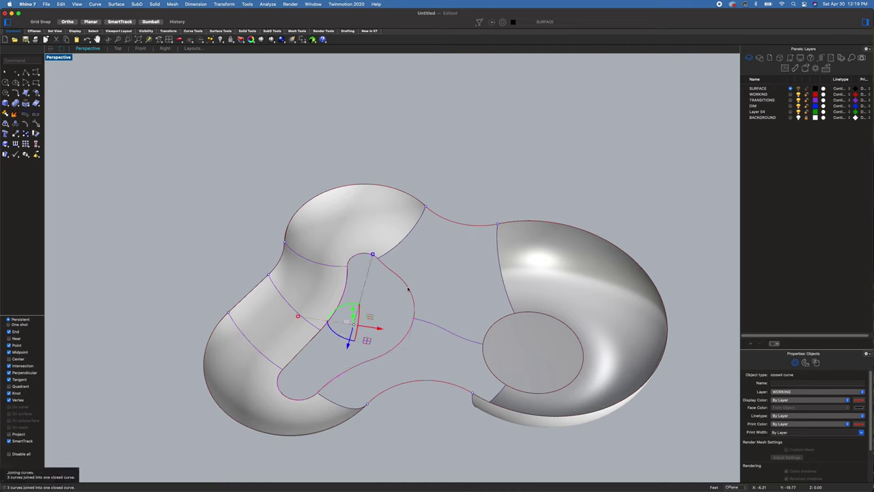
Create a planar surface from the closed kidney-shaped floor curve
{"action": "type", "text": "Planar"}
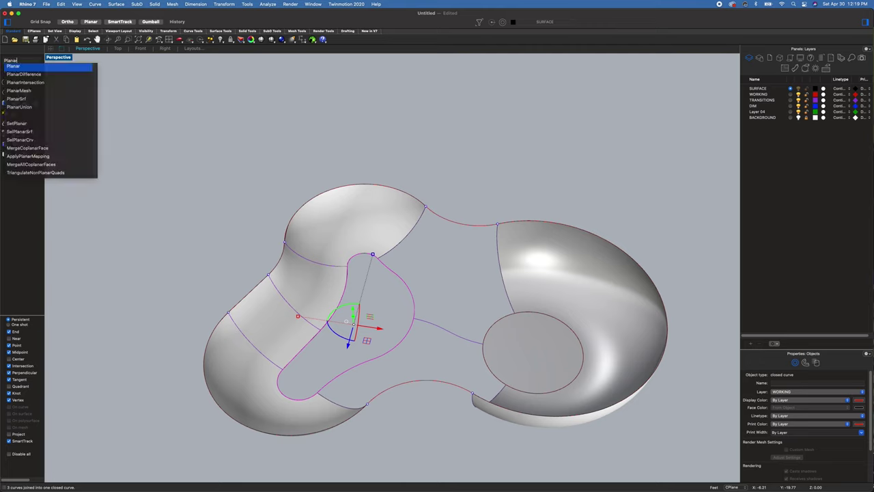
{"action": "type", "text": "Srf"}
{"action": "key", "text": "Return"}
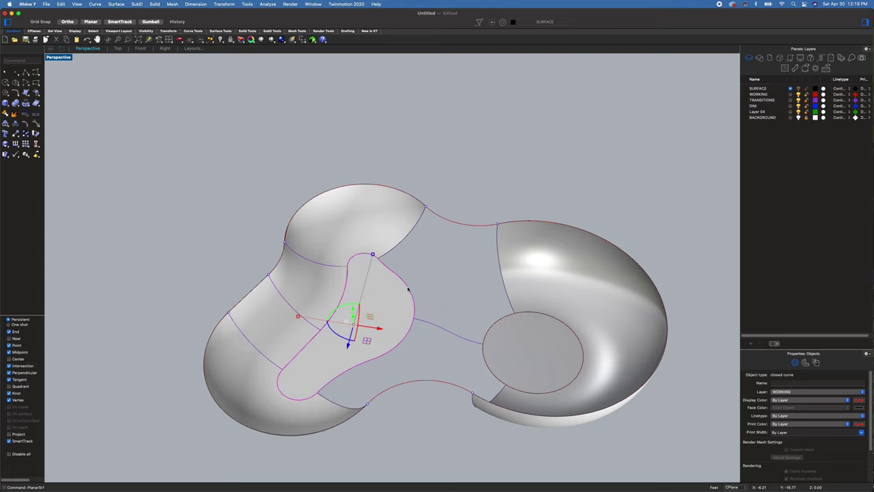
{"action": "key", "text": "Escape"}
Split the closed kidney floor curve using the middle channel transition and the transition curves at the wall surface's two ends
{"action": "right_click_drag", "start_coordinate": [427, 278], "coordinate": [460, 324]}
{"action": "scroll", "coordinate": [470, 330], "scroll_direction": "up", "scroll_amount": 3}
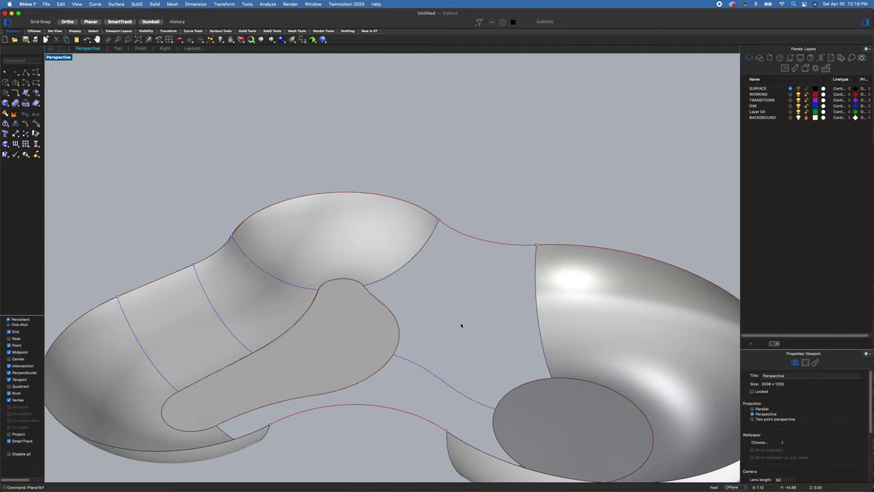
{"action": "left_click", "coordinate": [427, 369]}
{"action": "left_click", "coordinate": [396, 320]}
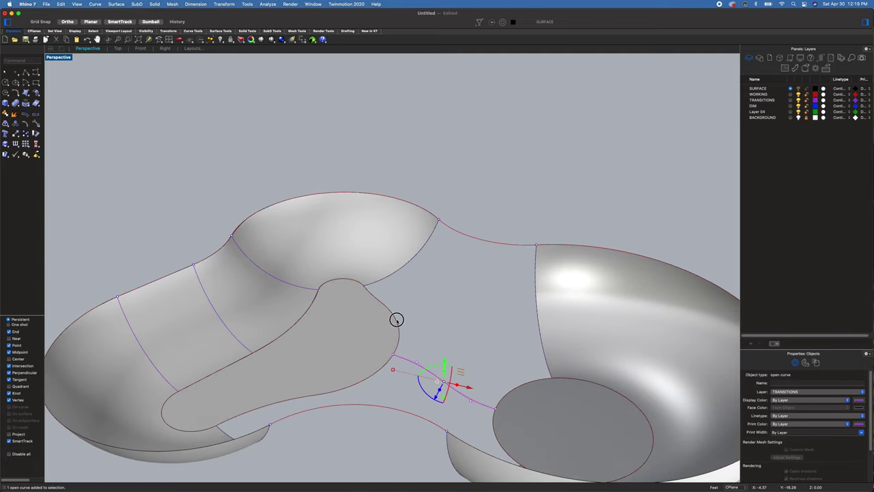
{"action": "left_click", "coordinate": [410, 300]}
{"action": "left_click", "coordinate": [397, 323]}
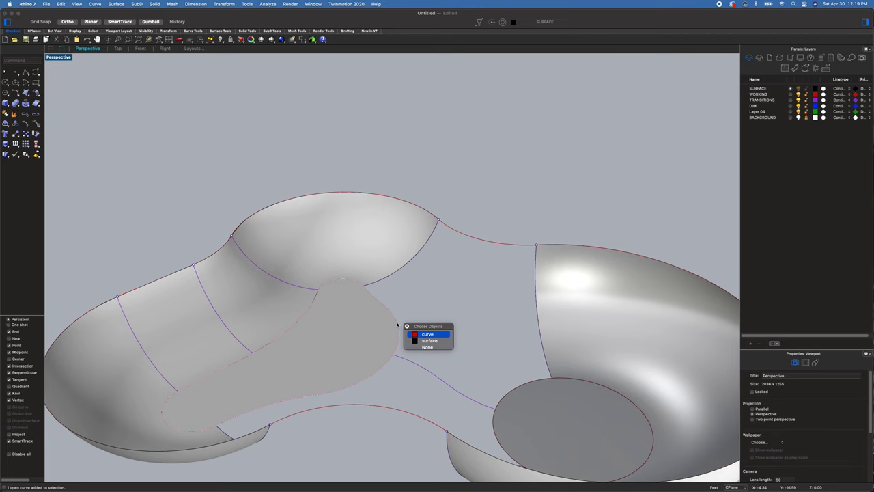
{"action": "key", "text": "Return"}
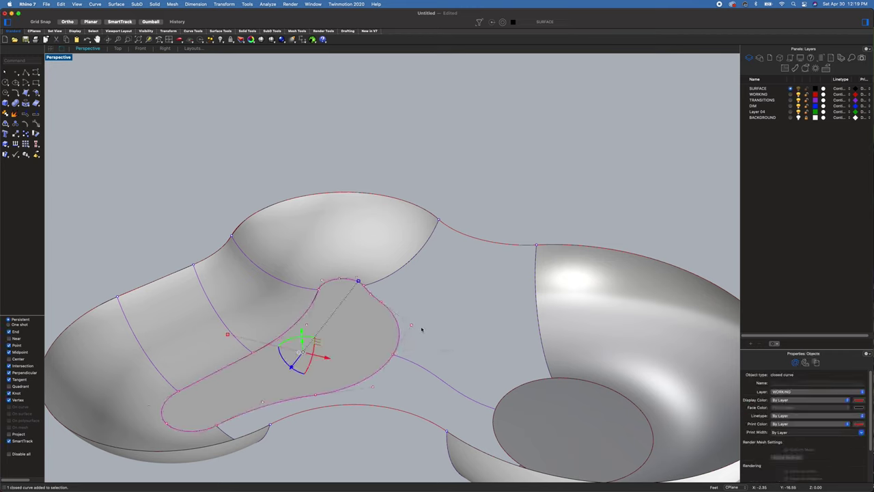
{"action": "type", "text": "split"}
{"action": "key", "text": "Return"}
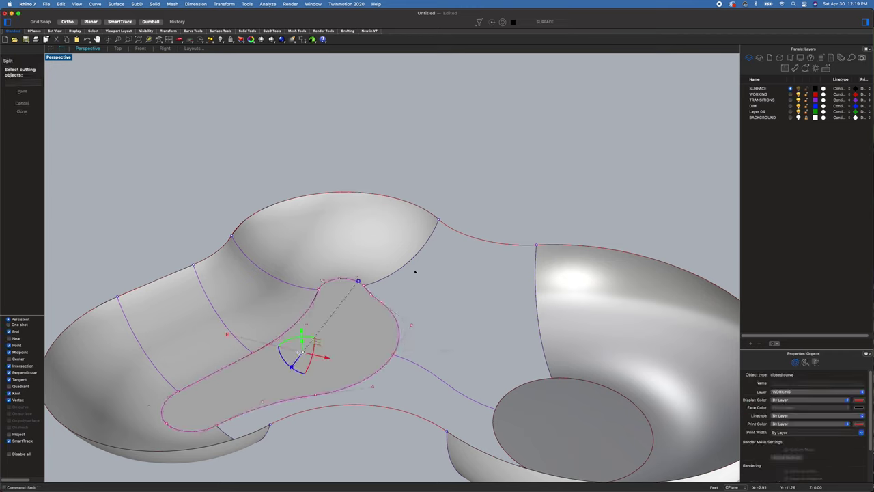
{"action": "left_click", "coordinate": [415, 260]}
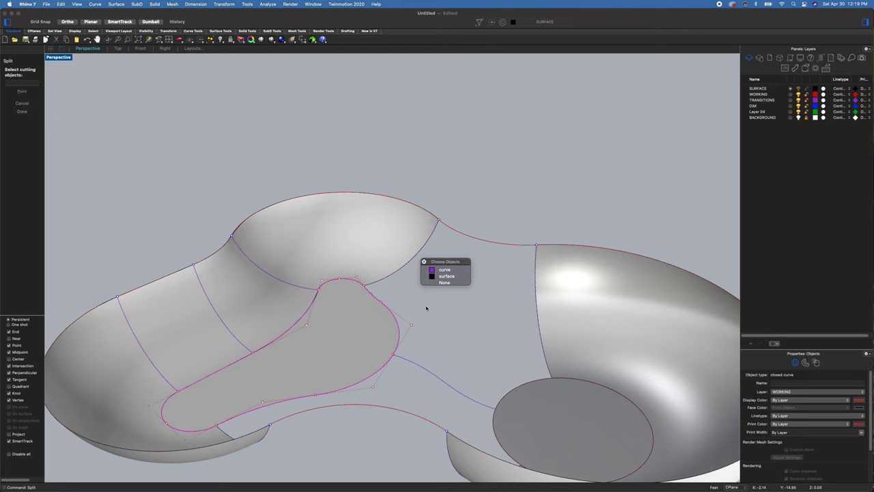
{"action": "left_click", "coordinate": [443, 270]}
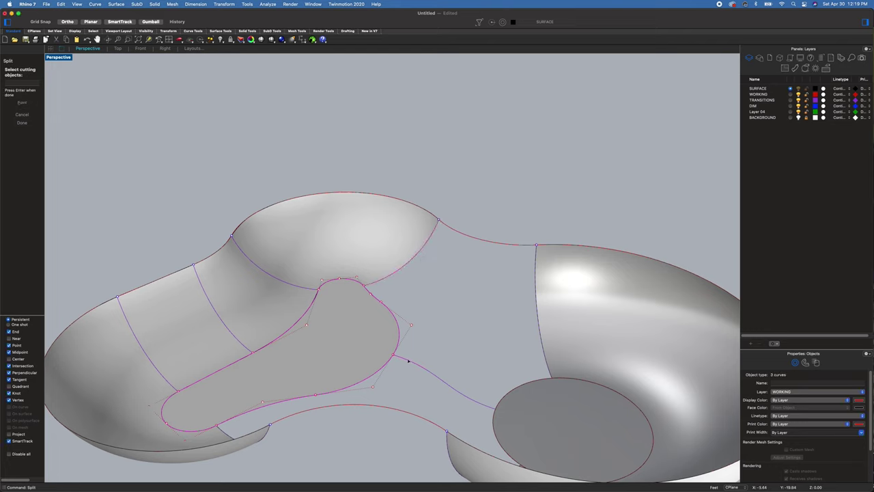
{"action": "left_click", "coordinate": [227, 434]}
{"action": "left_click", "coordinate": [254, 445]}
{"action": "key", "text": "Return"}
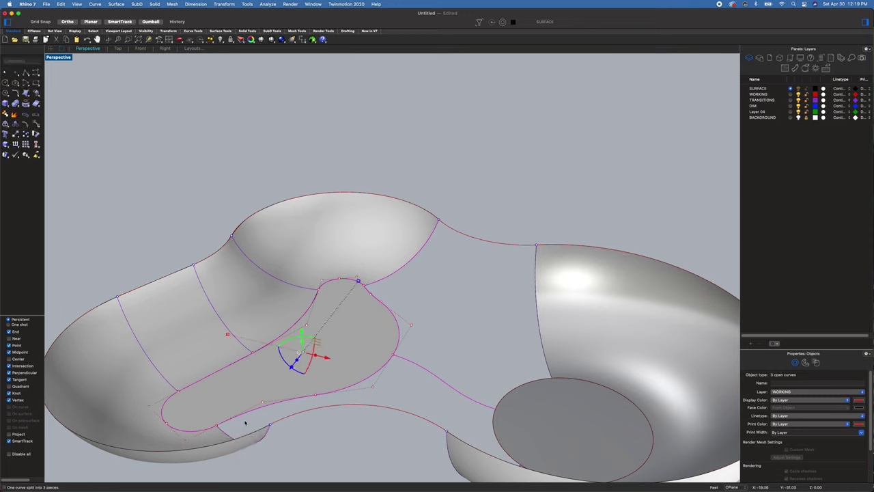
Split the closed circular floor curve using the middle channel transition and the transition curves at the round wall surface's two ends
{"action": "left_click", "coordinate": [425, 295]}
{"action": "left_click", "coordinate": [395, 324]}
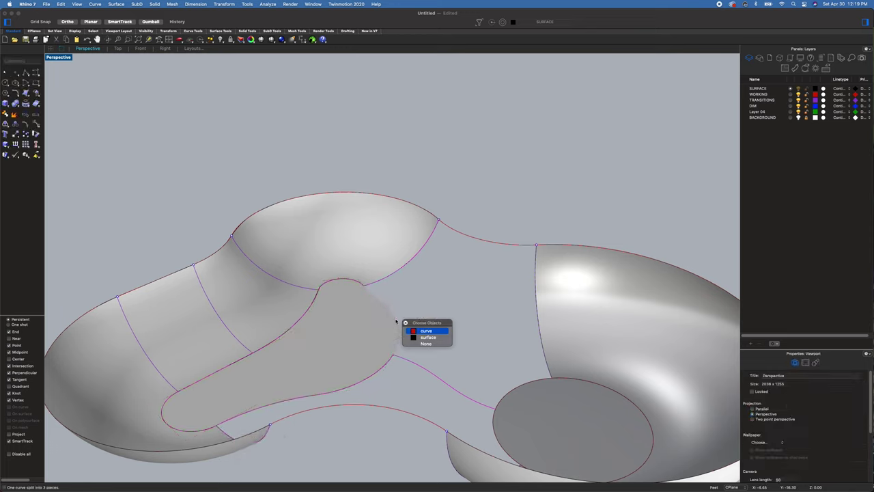
{"action": "left_click", "coordinate": [422, 334]}
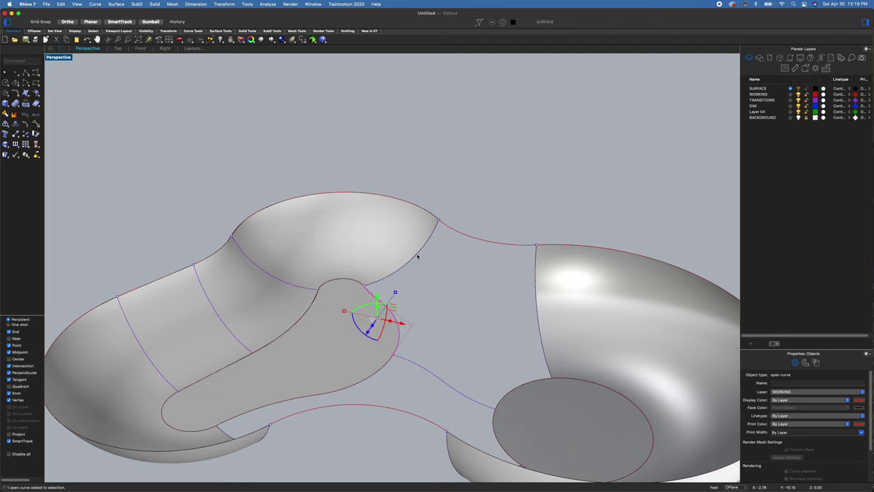
{"action": "left_click", "coordinate": [537, 381]}
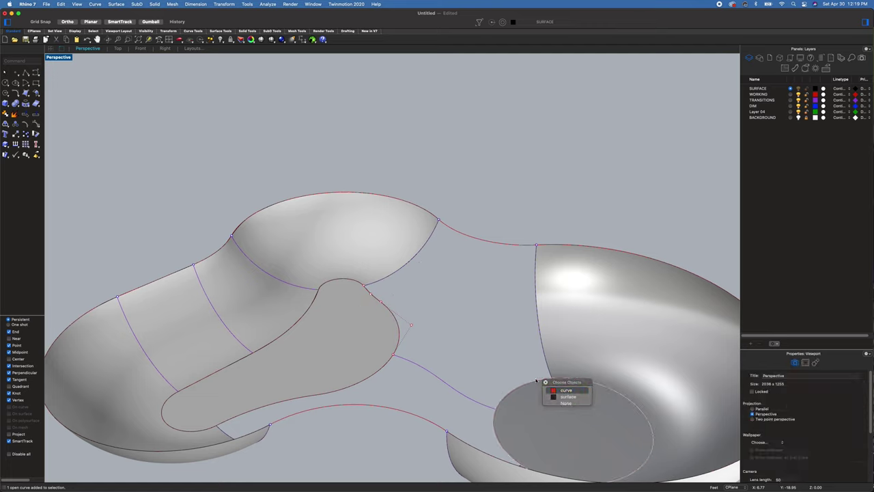
{"action": "left_click", "coordinate": [559, 395]}
{"action": "type", "text": "Spl"}
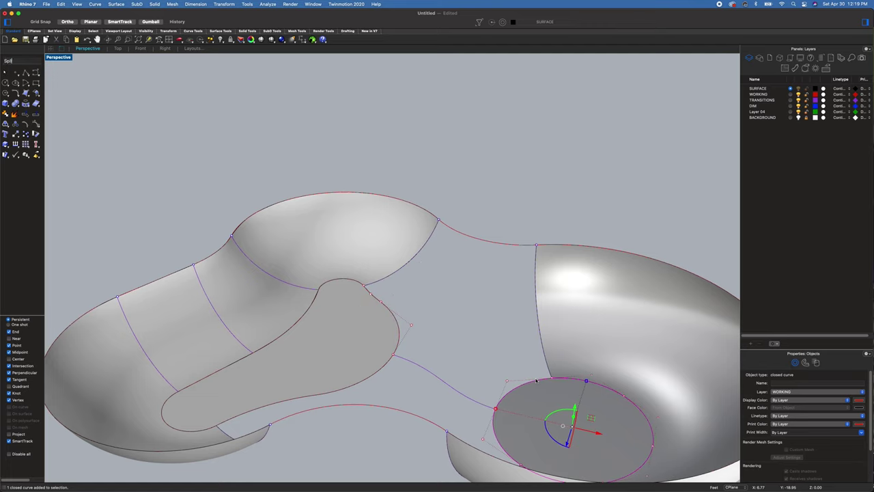
{"action": "type", "text": "it"}
{"action": "key", "text": "Return"}
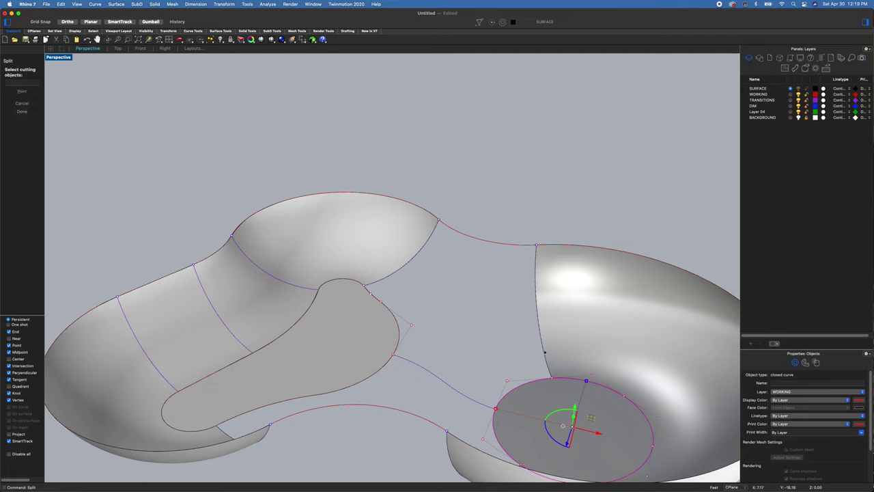
{"action": "left_click", "coordinate": [544, 353]}
{"action": "left_click", "coordinate": [574, 362]}
{"action": "left_click", "coordinate": [457, 392]}
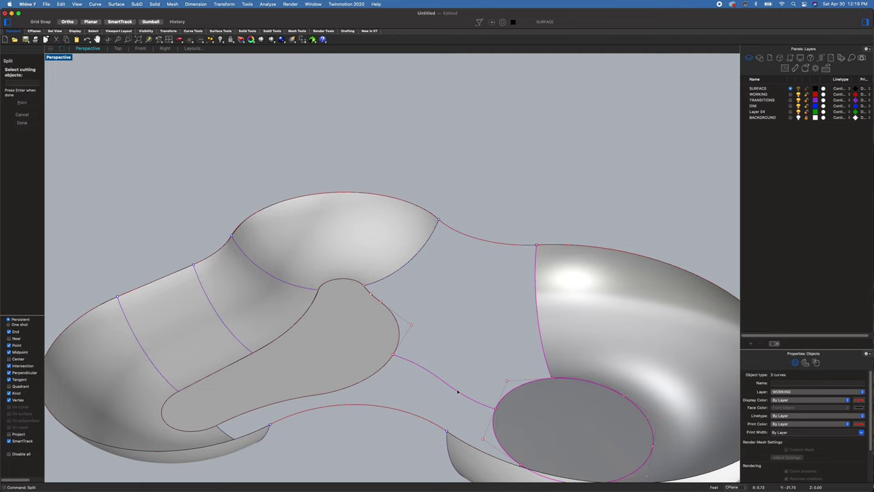
{"action": "right_click_drag", "start_coordinate": [468, 423], "coordinate": [374, 366]}
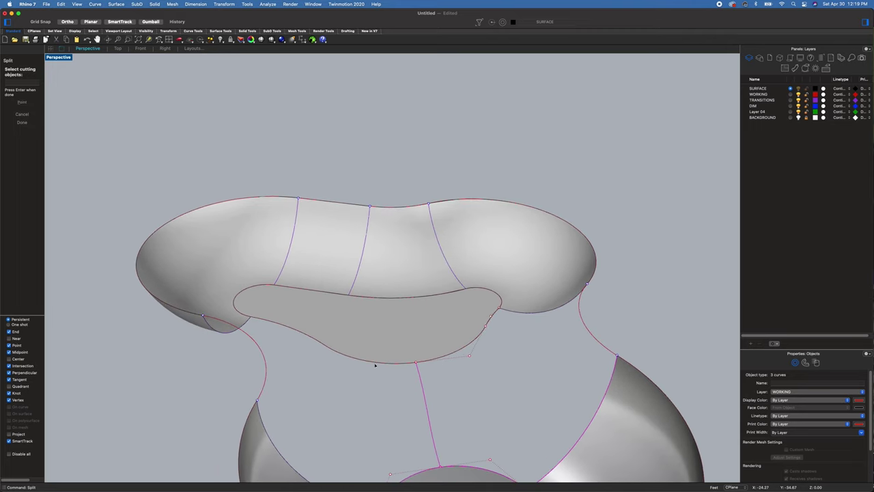
{"action": "left_click", "coordinate": [273, 442]}
{"action": "left_click", "coordinate": [301, 416]}
{"action": "key", "text": "Return"}
Create a Patch surface on one side of the channel from its six bounding transition, rim and floor curve segments
{"action": "right_click_drag", "start_coordinate": [336, 410], "coordinate": [474, 390]}
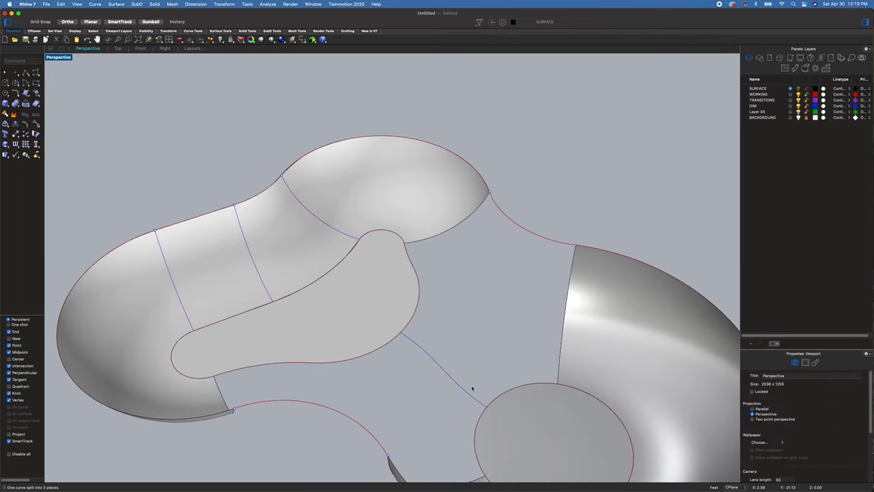
{"action": "left_click", "coordinate": [473, 395]}
{"action": "left_click", "coordinate": [519, 390], "text": "shift"}
{"action": "left_click", "coordinate": [551, 400]}
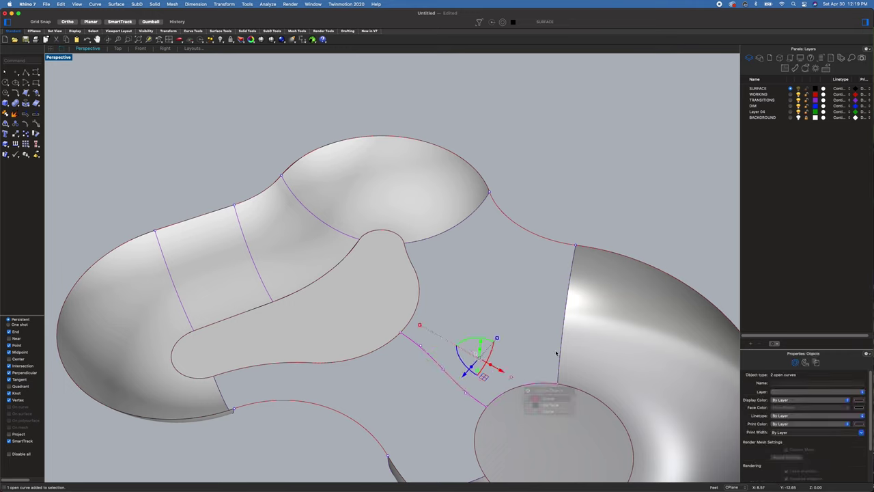
{"action": "left_click", "coordinate": [562, 339], "text": "shift"}
{"action": "key", "text": "Return"}
{"action": "left_click", "coordinate": [540, 237], "text": "shift"}
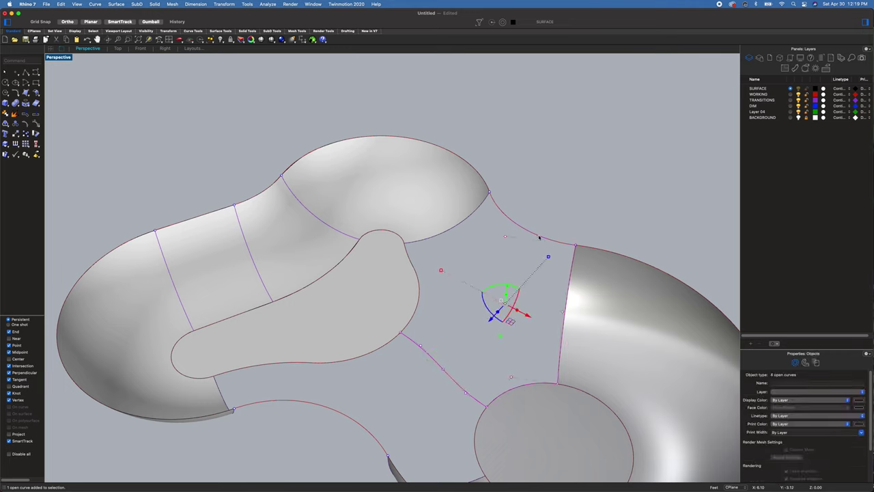
{"action": "left_click", "coordinate": [463, 227], "text": "shift"}
{"action": "left_click", "coordinate": [421, 298], "text": "shift"}
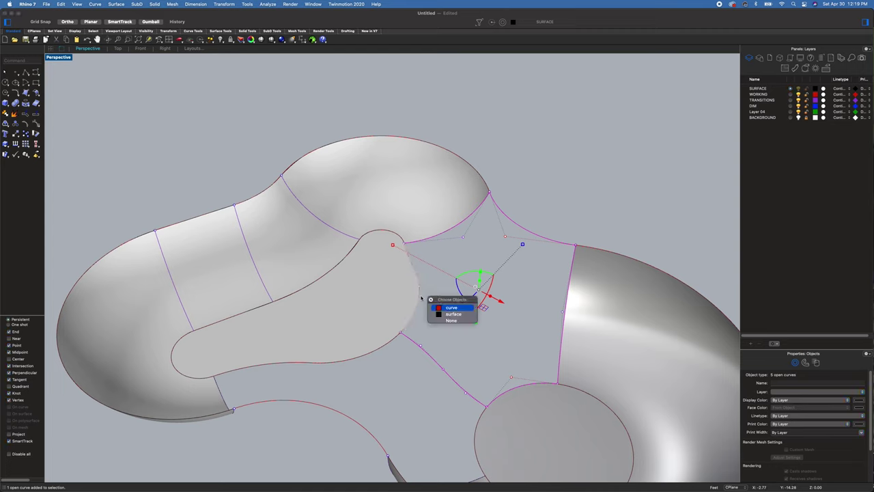
{"action": "key", "text": "Return"}
{"action": "type", "text": "Patch"}
{"action": "key", "text": "Return"}
{"action": "key", "text": "Return"}
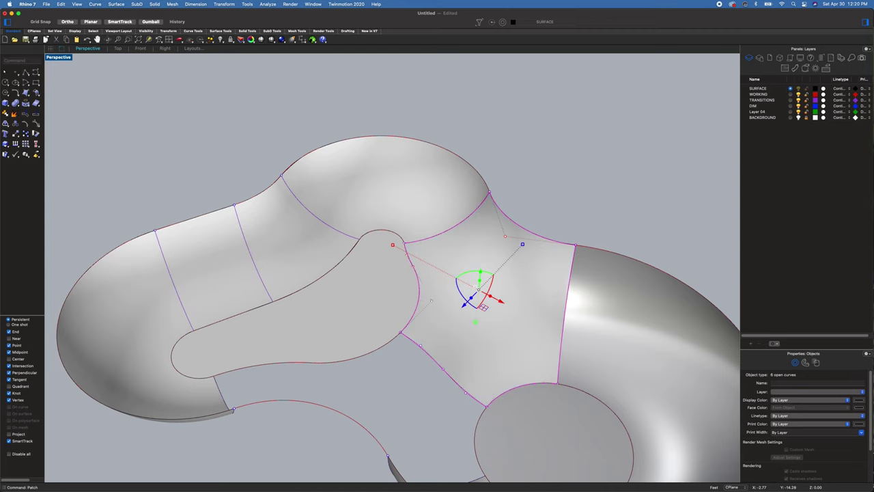
{"action": "key", "text": "Escape"}
Patch the channel's opposite side from its six bounding curves, with sample point spacing 1, 10 U and V spans, and stiffness 1.00
{"action": "right_click_drag", "start_coordinate": [617, 209], "coordinate": [474, 388]}
{"action": "key", "text": "Return"}
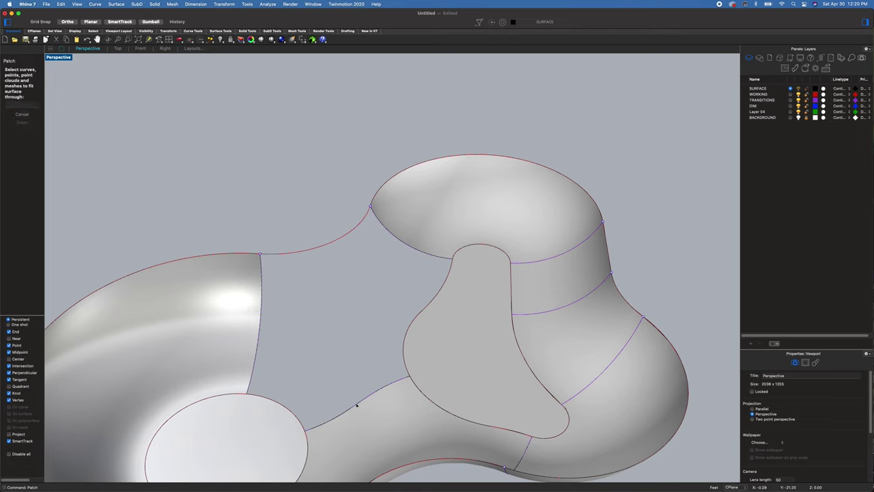
{"action": "left_click", "coordinate": [356, 406]}
{"action": "left_click", "coordinate": [394, 422]}
{"action": "left_click", "coordinate": [282, 407]}
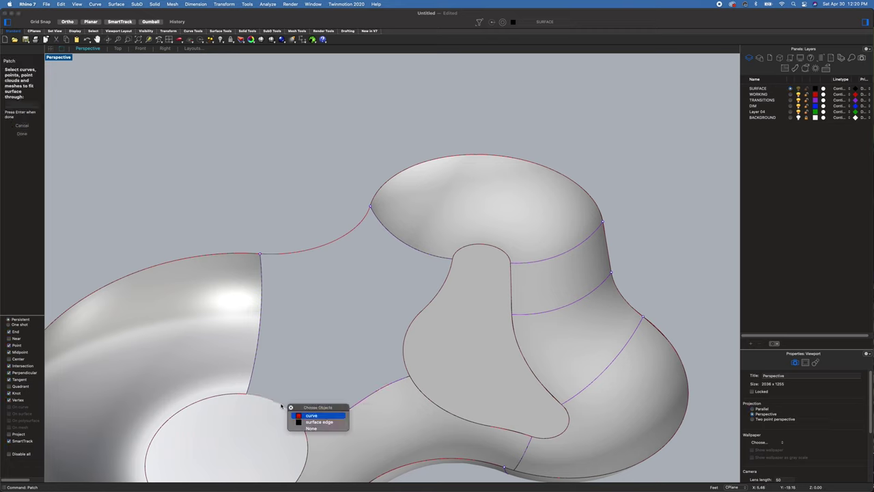
{"action": "left_click", "coordinate": [310, 415]}
{"action": "left_click", "coordinate": [266, 329]}
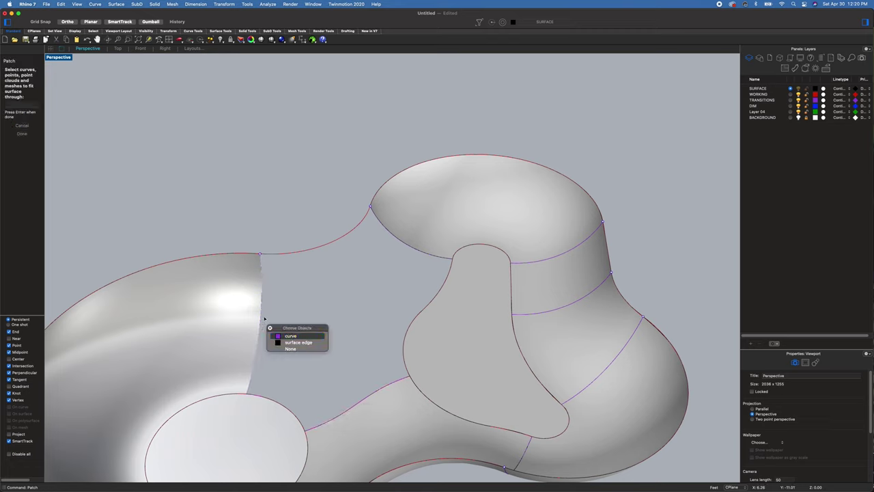
{"action": "left_click", "coordinate": [294, 334]}
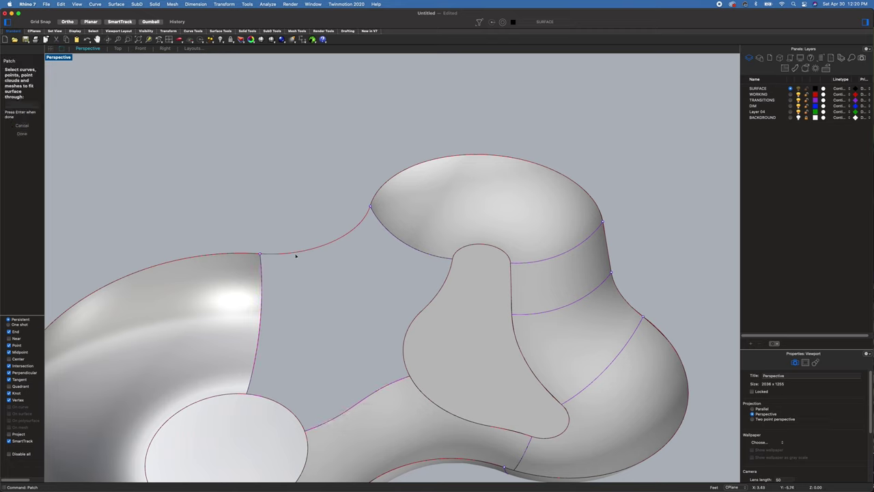
{"action": "left_click", "coordinate": [401, 245]}
{"action": "left_click", "coordinate": [433, 301]}
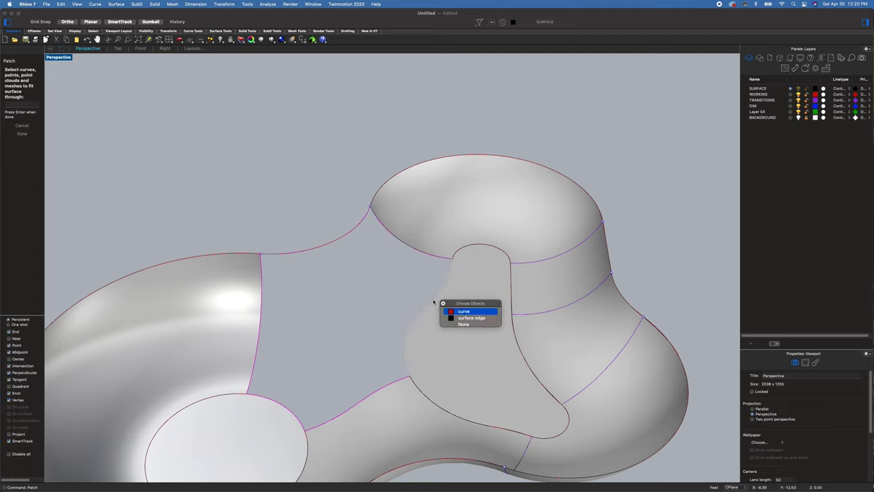
{"action": "key", "text": "Return"}
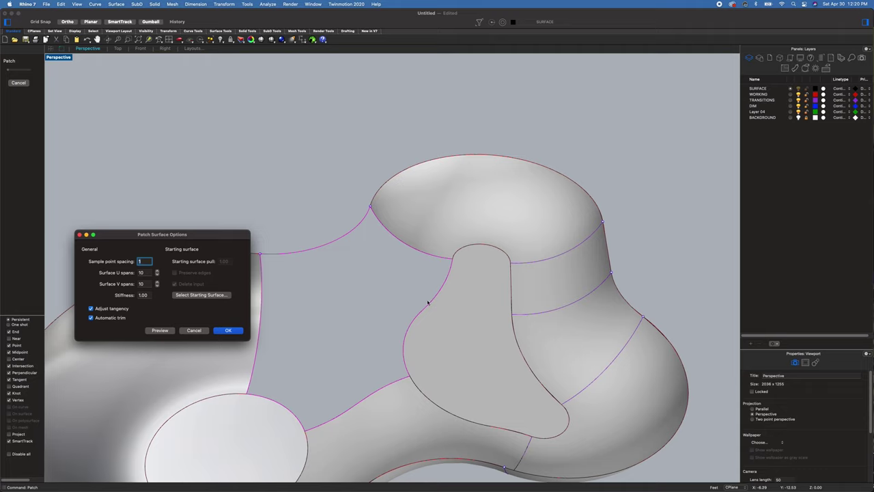
{"action": "left_click", "coordinate": [228, 330]}
Hide the WORKING layer and inspect the bowl surfaces from several sides with the TRANSITIONS layer temporarily hidden
{"action": "right_click_drag", "start_coordinate": [426, 406], "coordinate": [494, 154]}
{"action": "right_click_drag", "start_coordinate": [512, 363], "coordinate": [421, 373]}
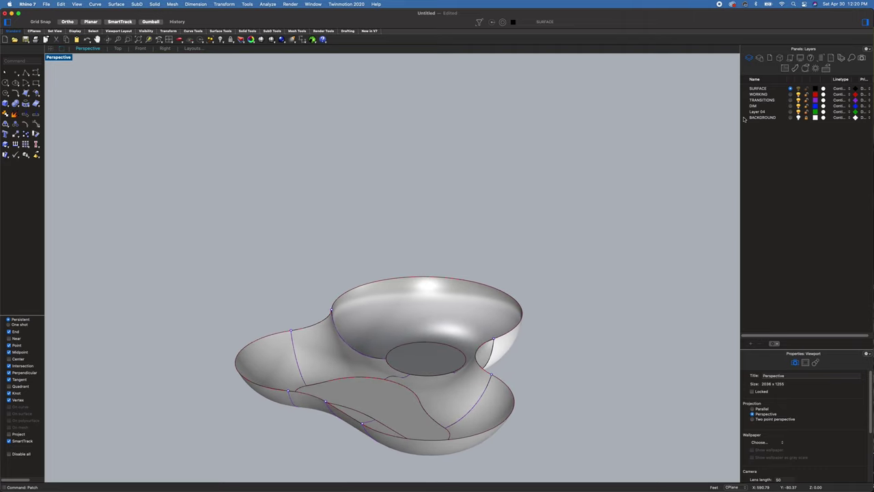
{"action": "left_click", "coordinate": [798, 95]}
{"action": "right_click_drag", "start_coordinate": [649, 252], "coordinate": [580, 280]}
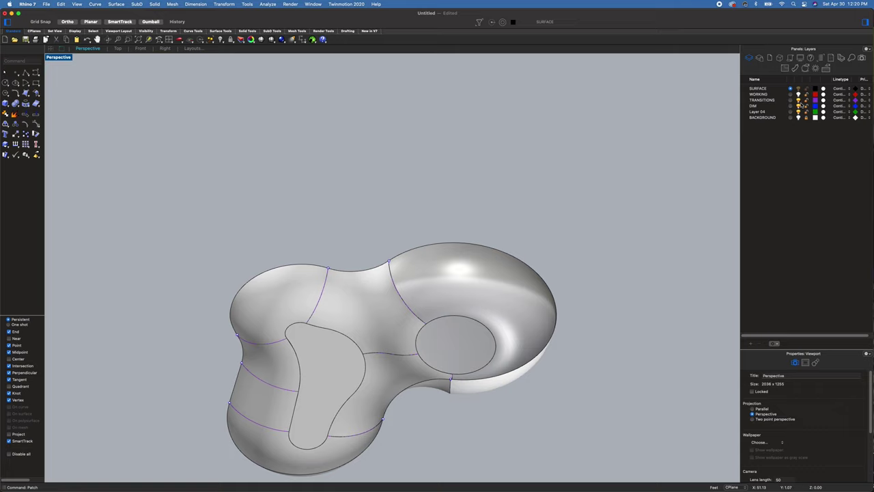
{"action": "left_click", "coordinate": [799, 99]}
{"action": "right_click_drag", "start_coordinate": [589, 268], "coordinate": [524, 249]}
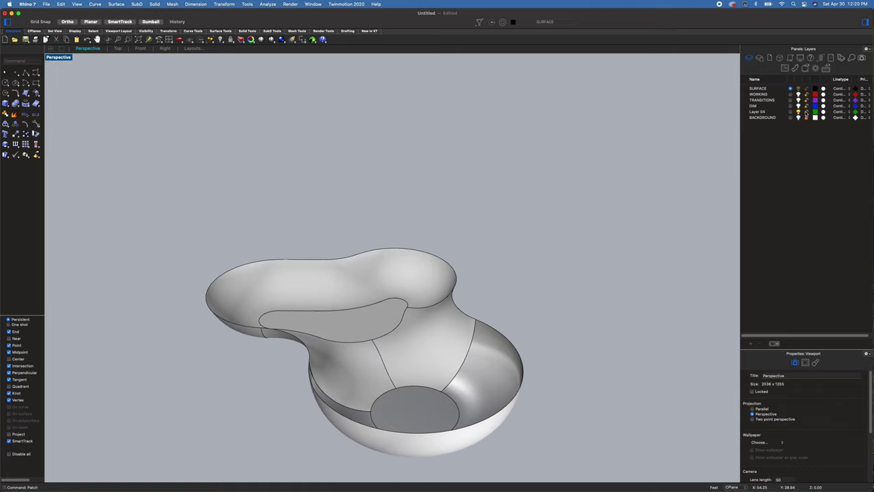
{"action": "right_click_drag", "start_coordinate": [580, 244], "coordinate": [358, 297]}
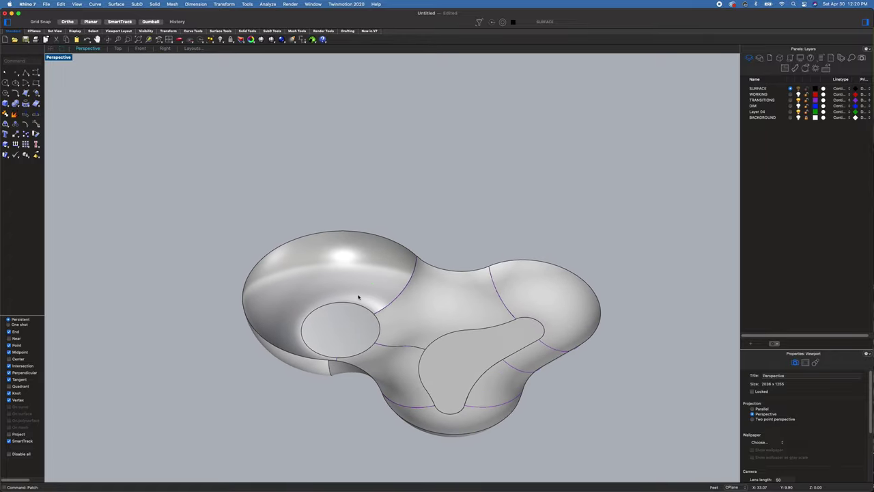
In the Top view, polar-array the round bowl's end transition about the circular floor's center, with 4 items reaching the opposite end transition
{"action": "key", "text": "Return"}
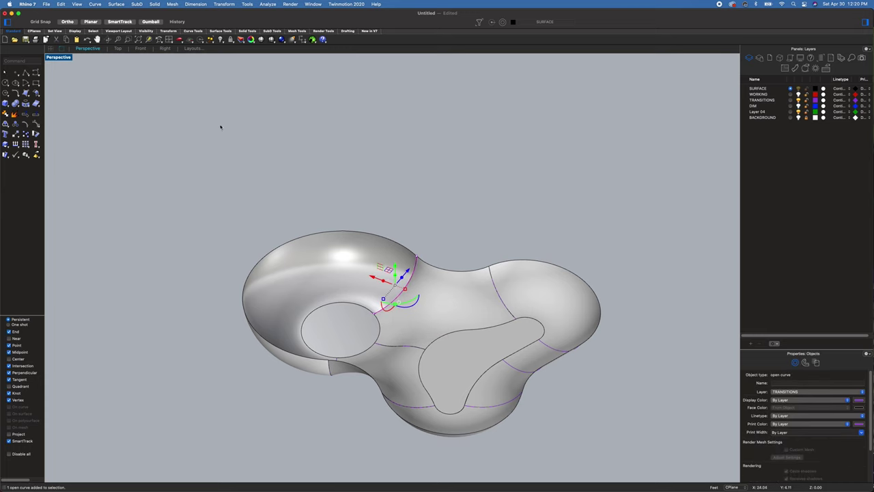
{"action": "left_click", "coordinate": [118, 49]}
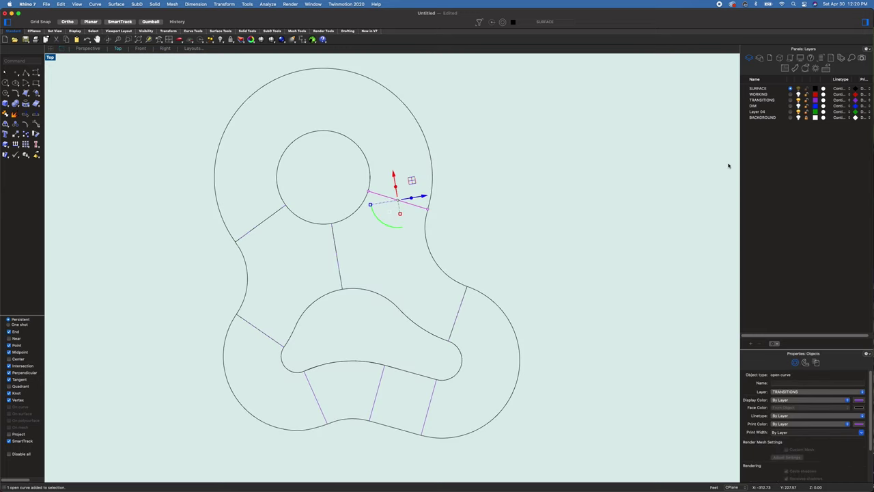
{"action": "right_click_drag", "start_coordinate": [481, 179], "coordinate": [497, 233]}
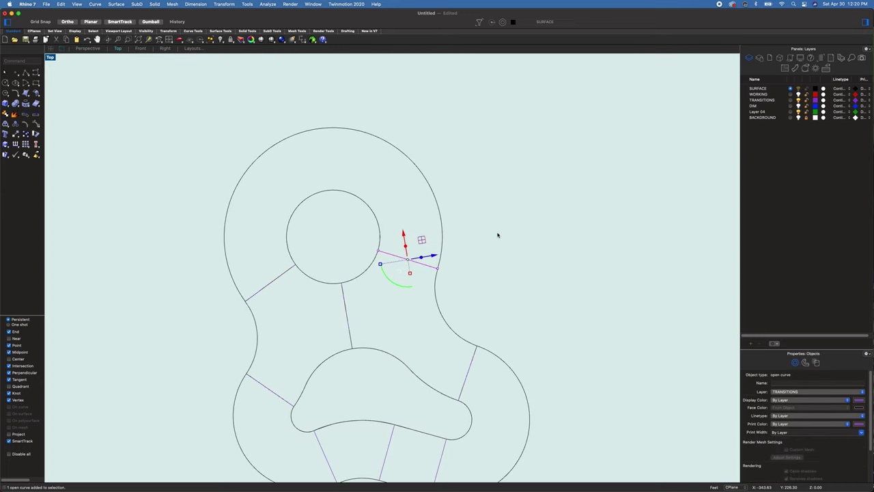
{"action": "left_click", "coordinate": [344, 254]}
{"action": "left_click", "coordinate": [377, 236]}
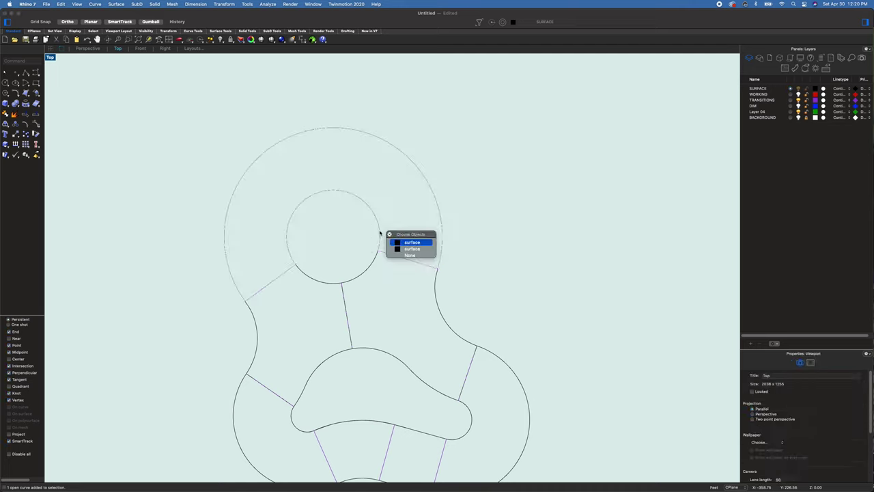
{"action": "left_click", "coordinate": [492, 262]}
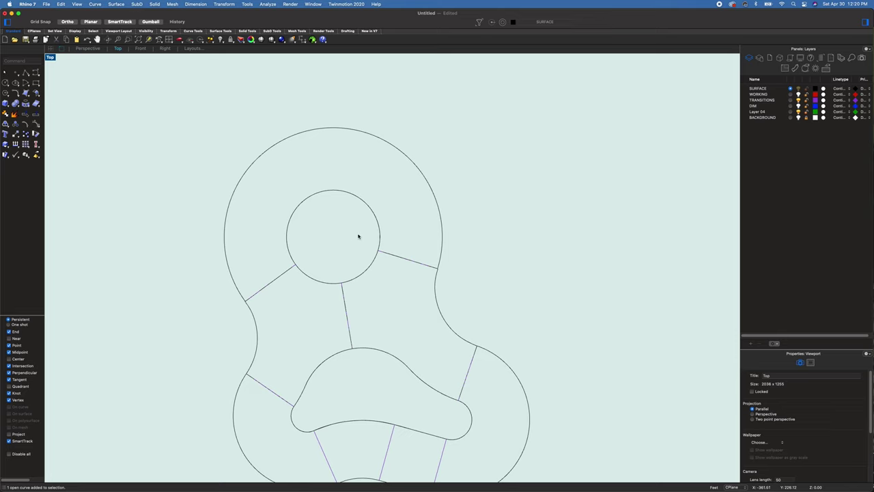
{"action": "left_click", "coordinate": [433, 268]}
{"action": "left_click", "coordinate": [440, 275]}
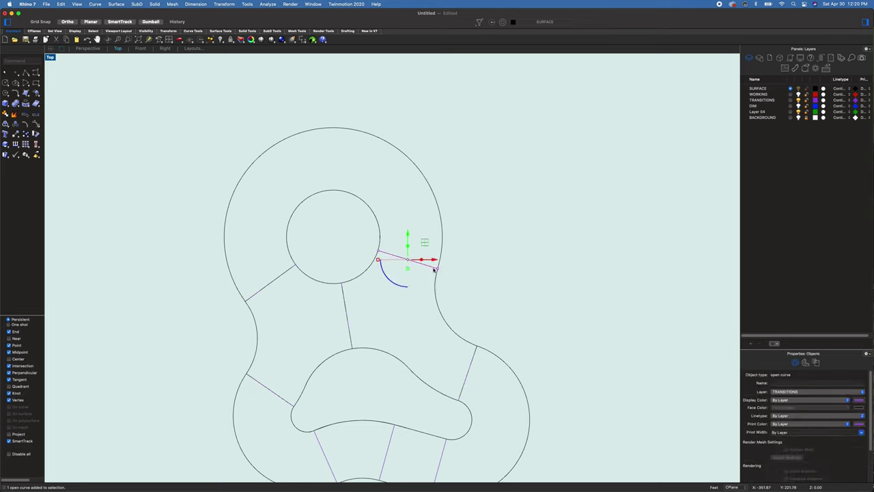
{"action": "type", "text": "PolarZonohedron"}
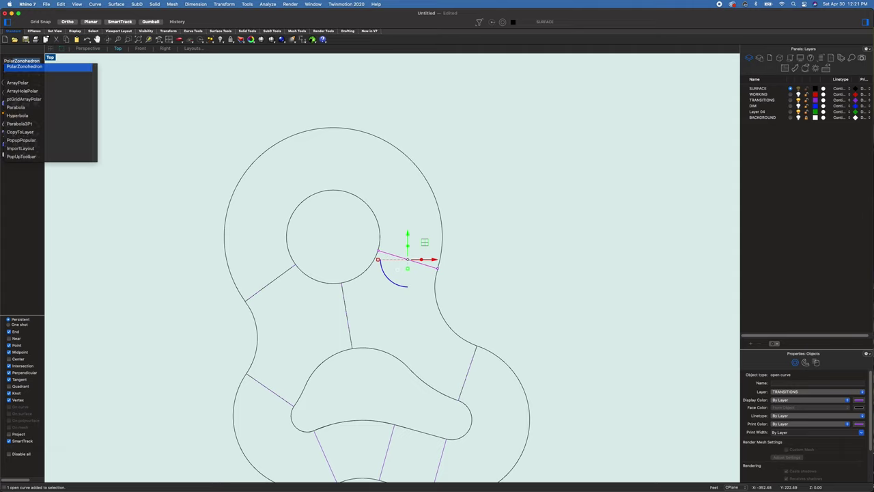
{"action": "left_click", "coordinate": [31, 82]}
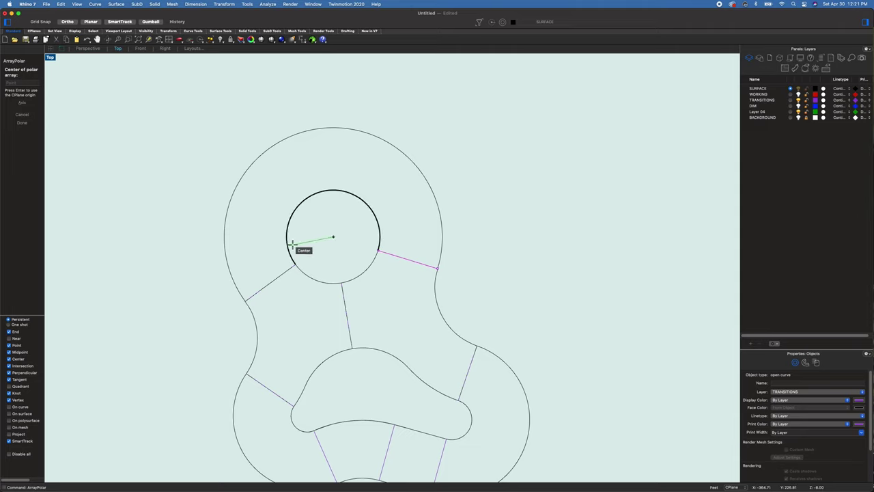
{"action": "left_click", "coordinate": [292, 244]}
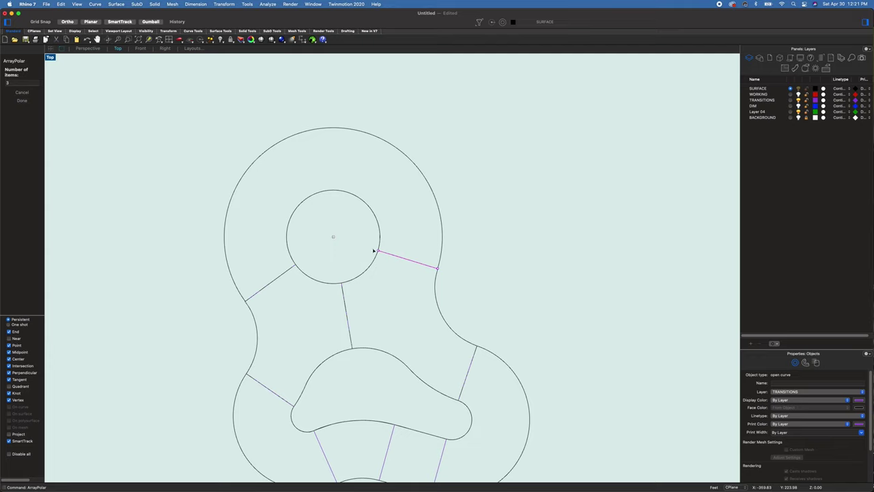
{"action": "key", "text": "Return"}
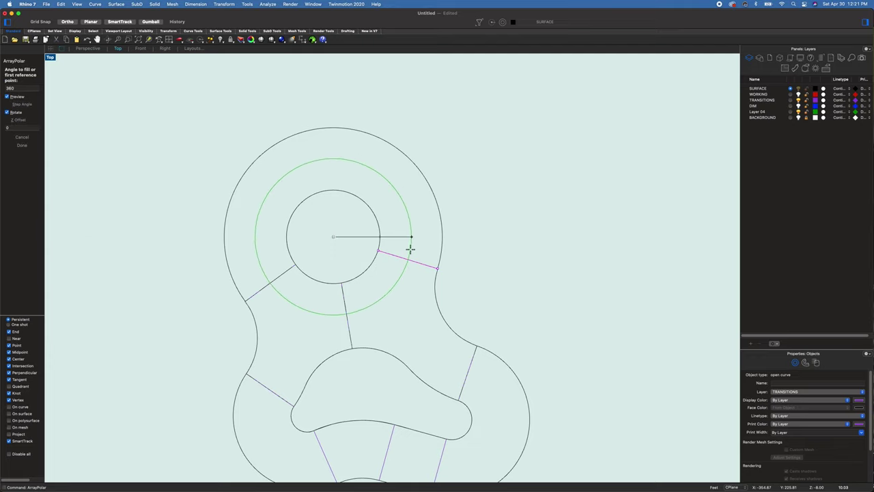
{"action": "left_click", "coordinate": [378, 251]}
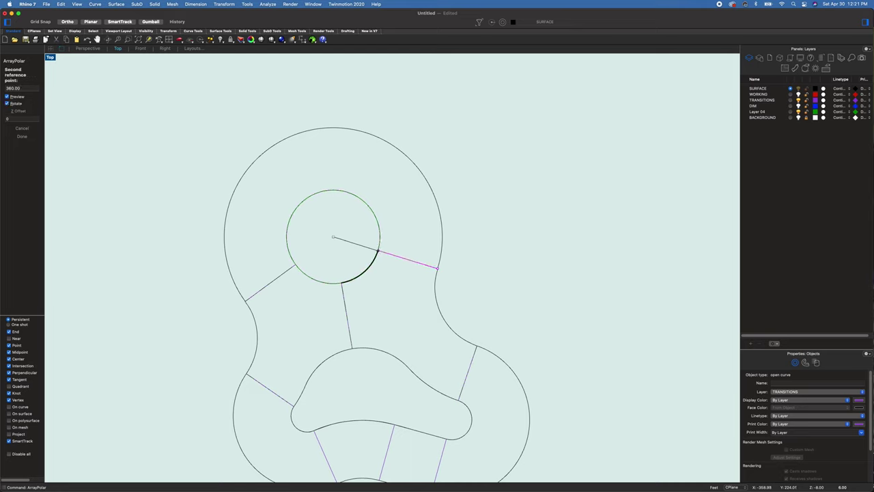
{"action": "left_click", "coordinate": [294, 267]}
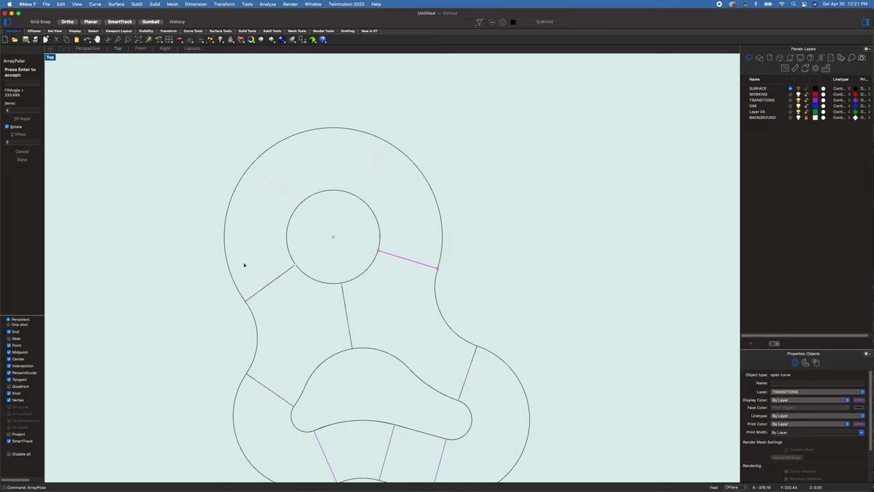
{"action": "key", "text": "Return"}
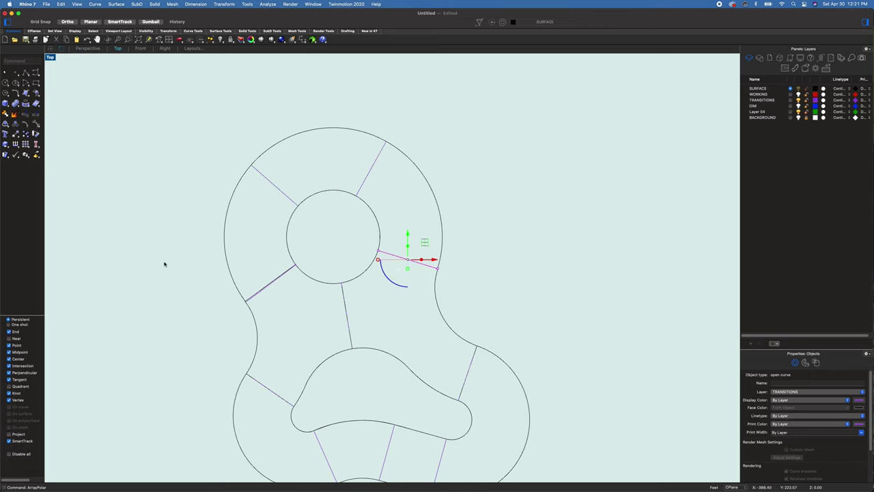
In the perspective view, delete the arrayed transition curve that overlaps the round bowl's end transition beside the channel
{"action": "left_click", "coordinate": [165, 262]}
{"action": "left_click", "coordinate": [88, 48]}
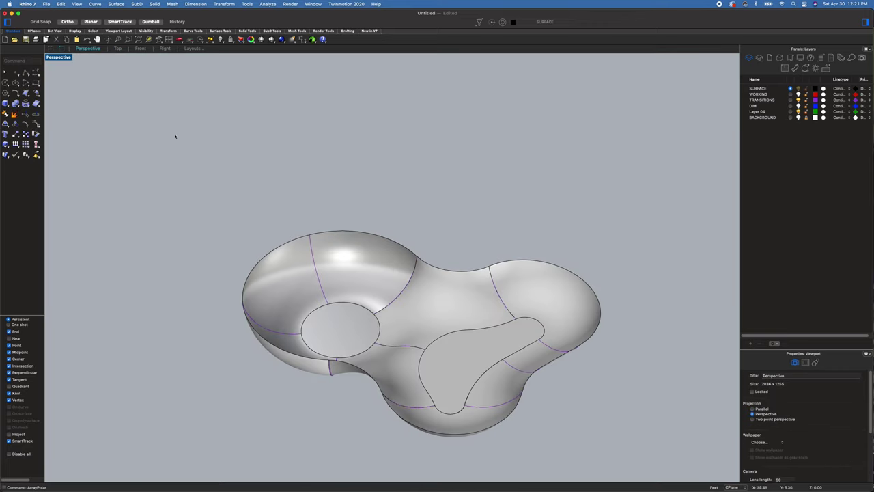
{"action": "mouse_move", "coordinate": [408, 319]}
{"action": "right_mouse_down"}
{"action": "mouse_move", "coordinate": [328, 326]}
{"action": "mouse_move", "coordinate": [246, 312]}
{"action": "mouse_move", "coordinate": [442, 312]}
{"action": "right_mouse_up"}
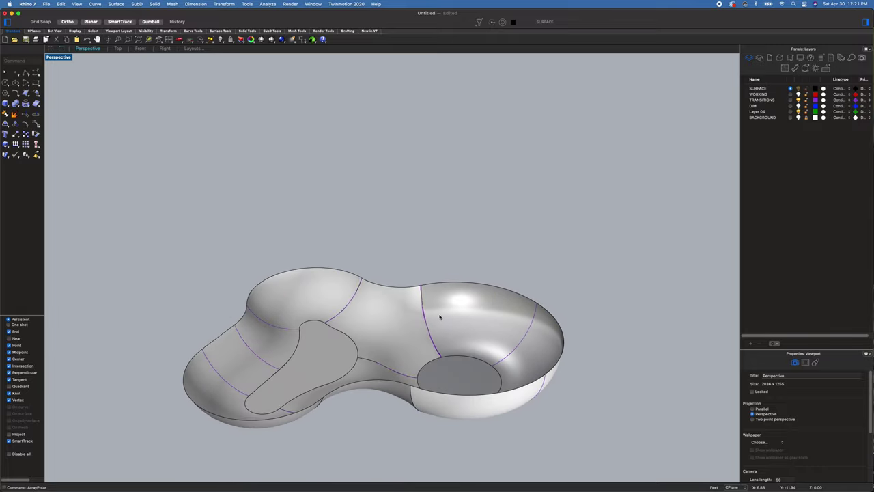
{"action": "scroll", "coordinate": [410, 319], "scroll_direction": "up", "scroll_amount": 10}
{"action": "left_click", "coordinate": [436, 311]}
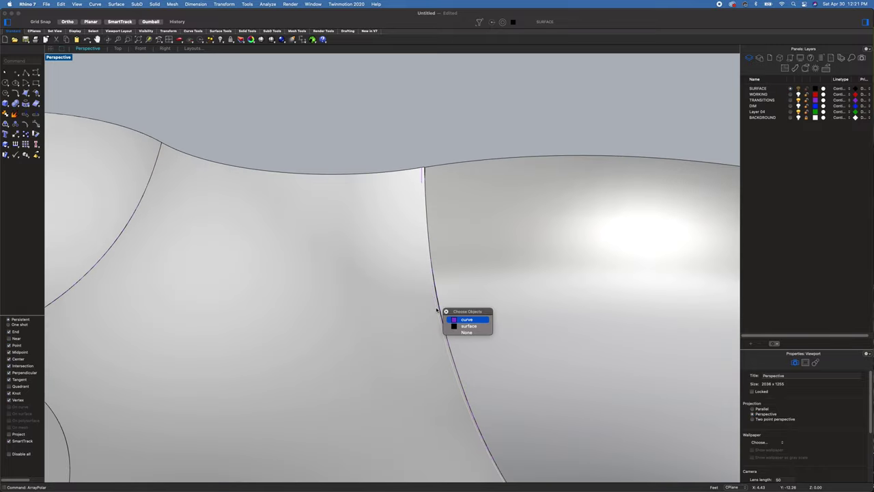
{"action": "key", "text": "Return"}
{"action": "scroll", "coordinate": [437, 310], "scroll_direction": "down", "scroll_amount": 10}
{"action": "right_click_drag", "start_coordinate": [437, 310], "coordinate": [611, 381]}
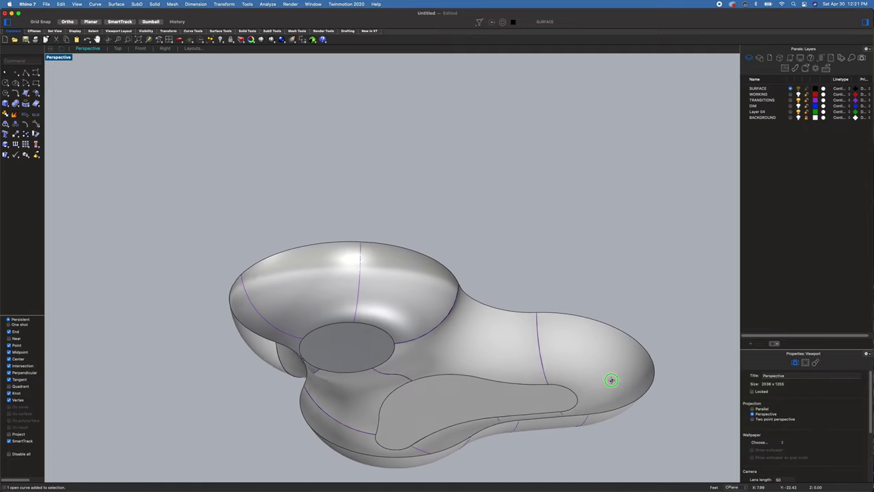
{"action": "left_click", "coordinate": [518, 310]}
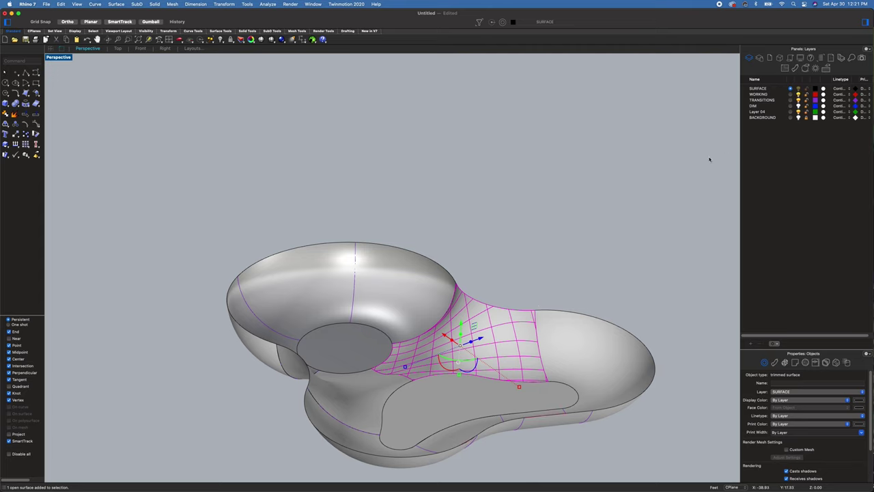
{"action": "key", "text": "Delete"}
Select the rim outline segments on the WORKING layer all around the bowl and join them into one closed curve
{"action": "left_click", "coordinate": [558, 312]}
{"action": "left_click", "coordinate": [587, 321]}
{"action": "right_click_drag", "start_coordinate": [586, 286], "coordinate": [552, 270]}
{"action": "scroll", "coordinate": [556, 260], "scroll_direction": "down", "scroll_amount": 3}
{"action": "left_click", "coordinate": [512, 235]}
{"action": "left_click_drag", "start_coordinate": [365, 256], "coordinate": [648, 307]}
{"action": "right_click_drag", "start_coordinate": [594, 289], "coordinate": [616, 272]}
{"action": "key", "text": "super+j"}
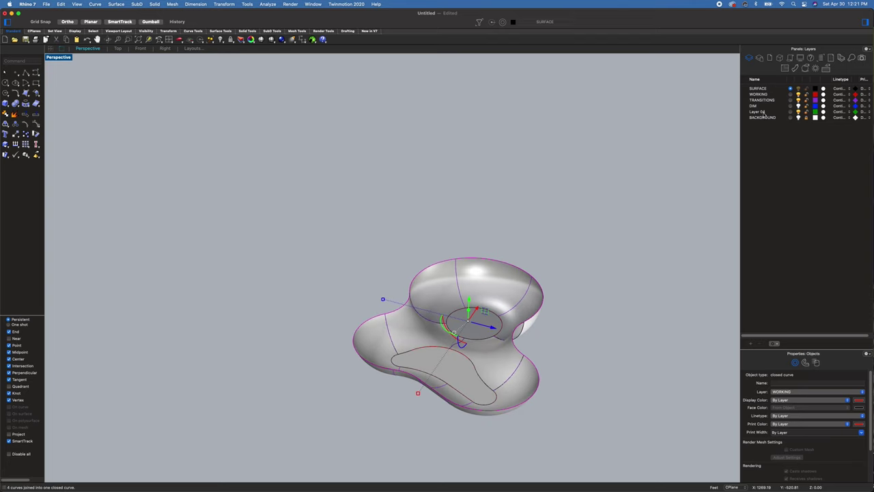
Rename the layer Layer 04 as COPING
{"action": "double_click", "coordinate": [754, 112]}
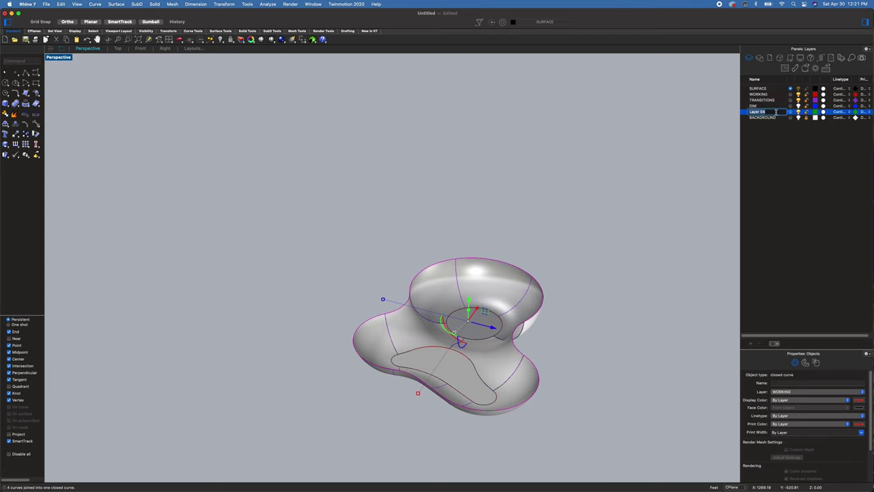
{"action": "type", "text": "COPING"}
{"action": "key", "text": "Return"}
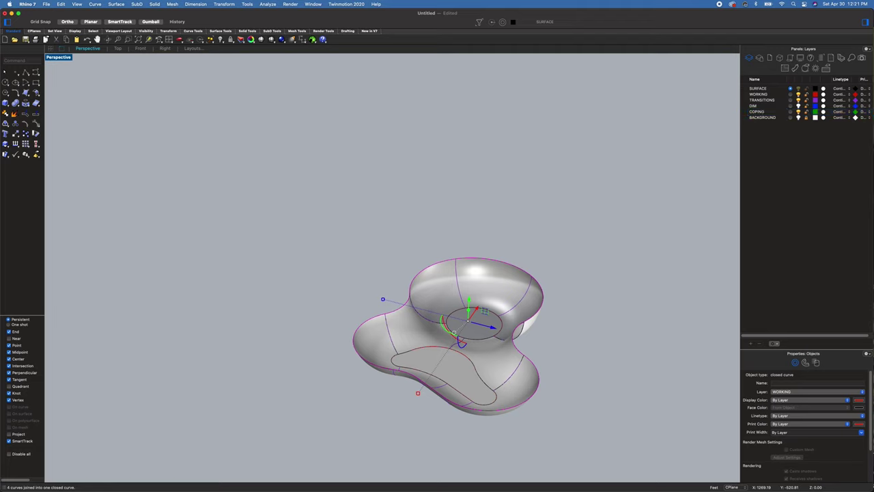
{"action": "left_click", "coordinate": [787, 394]}
{"action": "left_click", "coordinate": [649, 325]}
Create a pipe with a constant 1.25-inch radius along the closed rim curve as the bowl's coping
{"action": "type", "text": "ppe"}
{"action": "key", "text": "Return"}
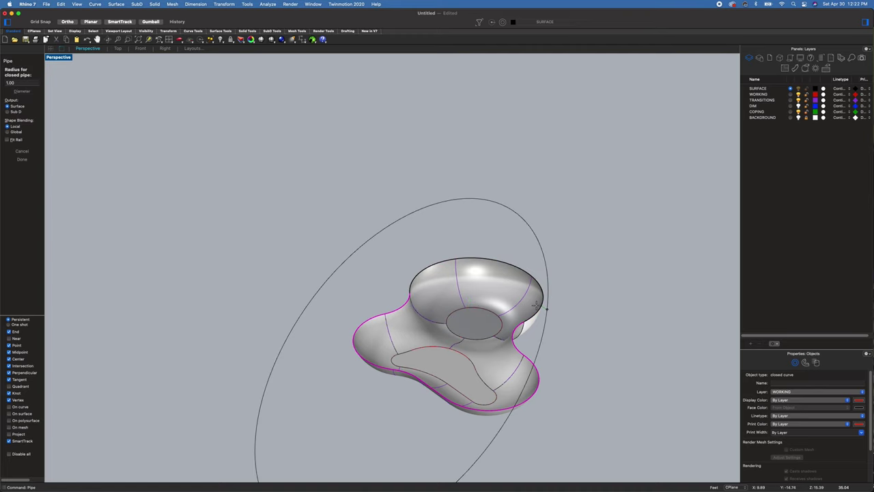
{"action": "type", "text": "1.25"}
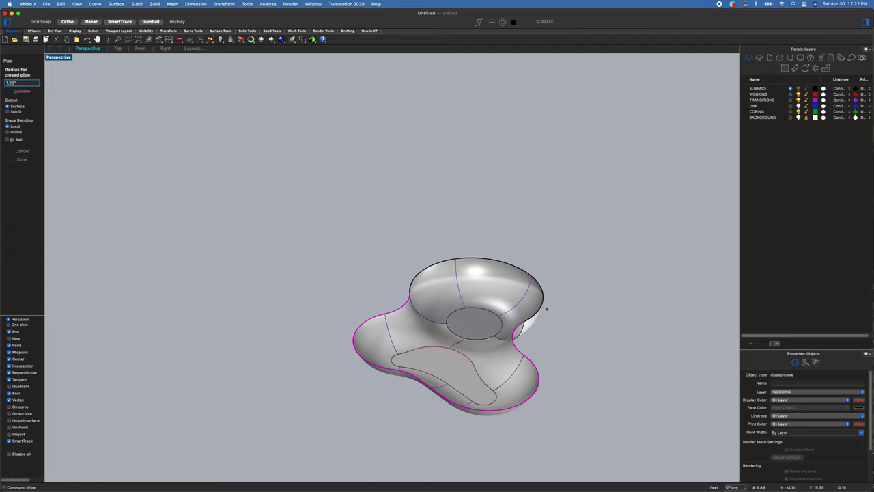
{"action": "key", "text": "Return"}
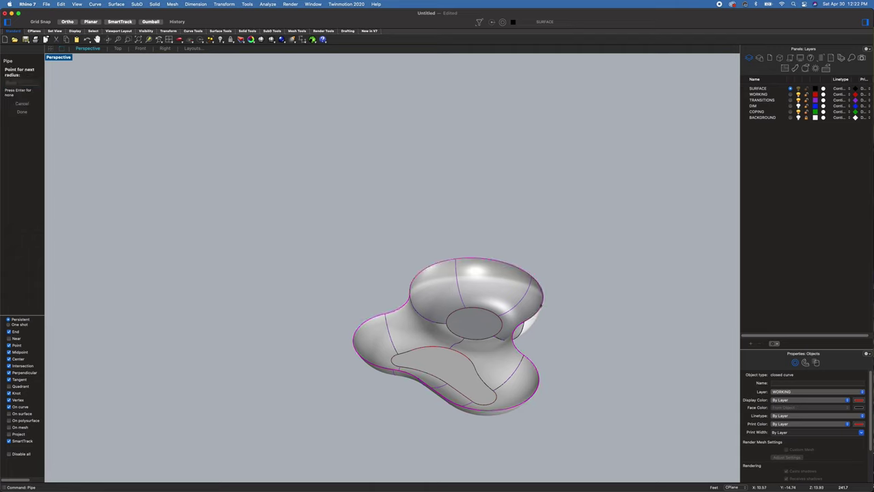
{"action": "key", "text": "Return"}
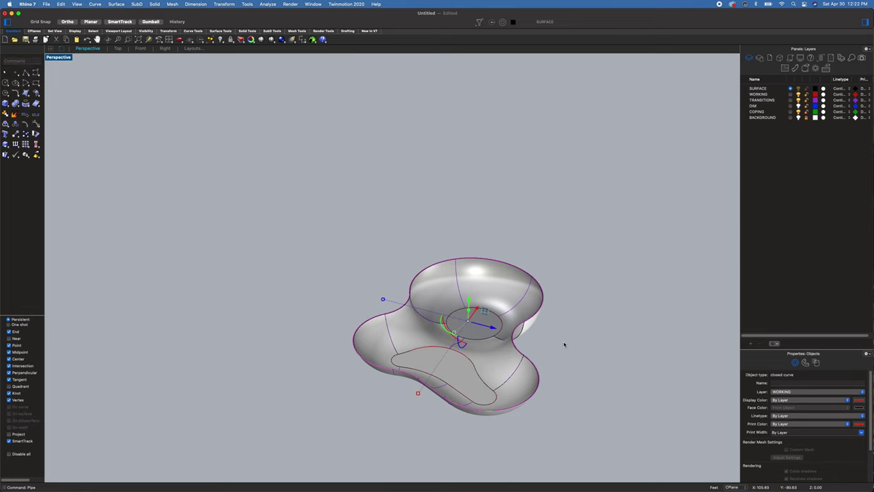
{"action": "left_click", "coordinate": [558, 343]}
{"action": "right_click_drag", "start_coordinate": [552, 376], "coordinate": [547, 361]}
{"action": "scroll", "coordinate": [526, 357], "scroll_direction": "up", "scroll_amount": 5}
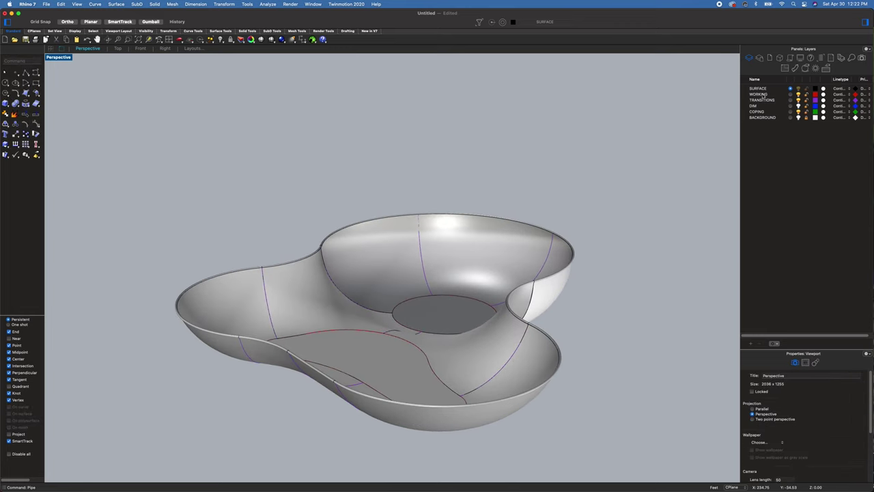
Make WORKING the current layer and show the BACKGROUND layer with the satellite image
{"action": "mouse_move", "coordinate": [603, 310]}
{"action": "right_mouse_down"}
{"action": "mouse_move", "coordinate": [617, 318]}
{"action": "mouse_move", "coordinate": [640, 312]}
{"action": "mouse_move", "coordinate": [578, 306]}
{"action": "mouse_move", "coordinate": [618, 316]}
{"action": "right_mouse_up"}
{"action": "left_click", "coordinate": [799, 95]}
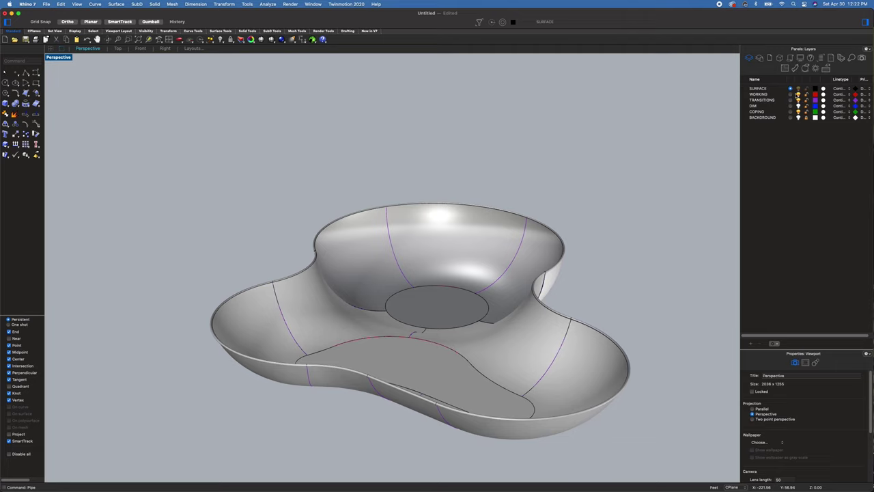
{"action": "left_click", "coordinate": [791, 94]}
{"action": "left_click", "coordinate": [799, 118]}
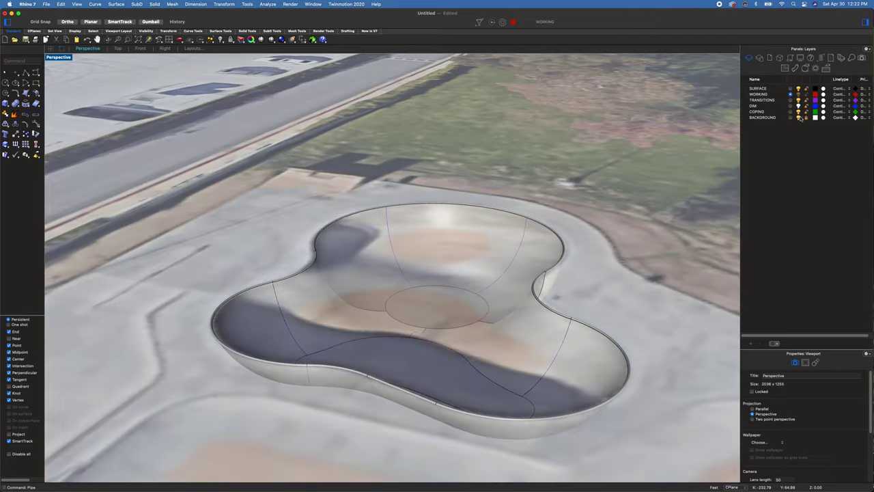
Trim away the part of the satellite image inside the bowl, using the closed rim curve as the cutting object
{"action": "left_click", "coordinate": [548, 273]}
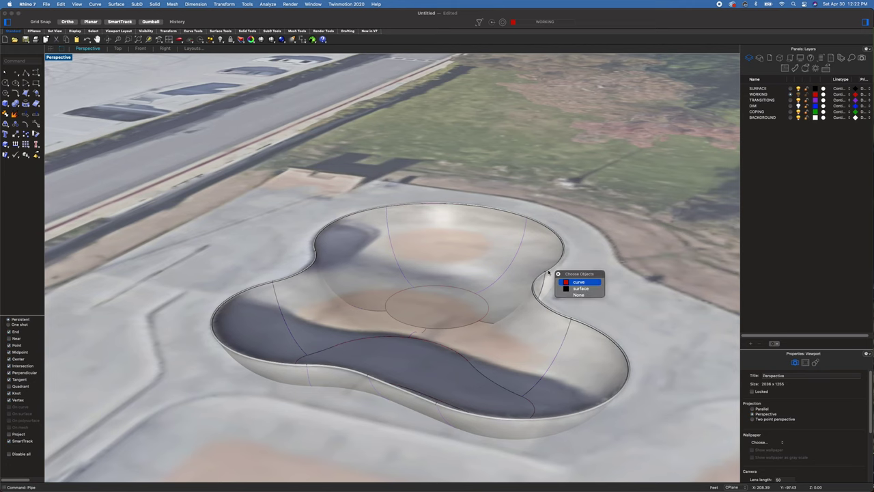
{"action": "key", "text": "Return"}
{"action": "right_click_drag", "start_coordinate": [599, 280], "coordinate": [587, 294]}
{"action": "scroll", "coordinate": [586, 295], "scroll_direction": "down", "scroll_amount": 3}
{"action": "type", "text": "TR"}
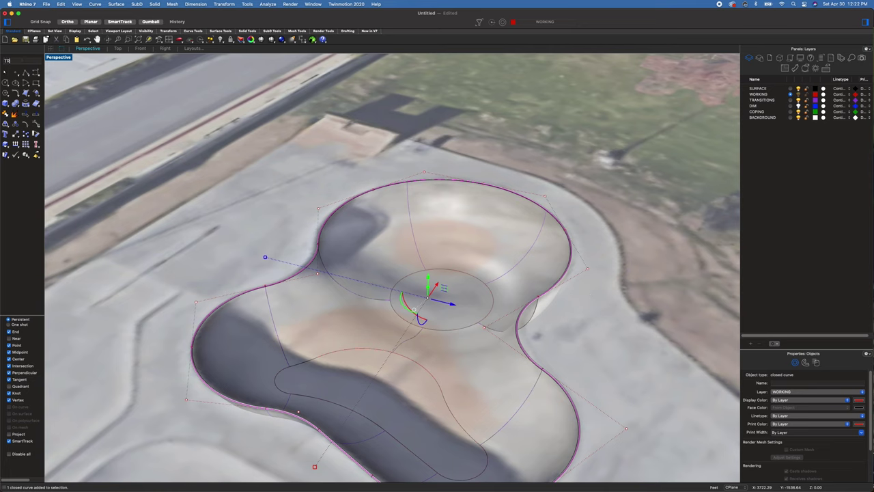
{"action": "key", "text": "Return"}
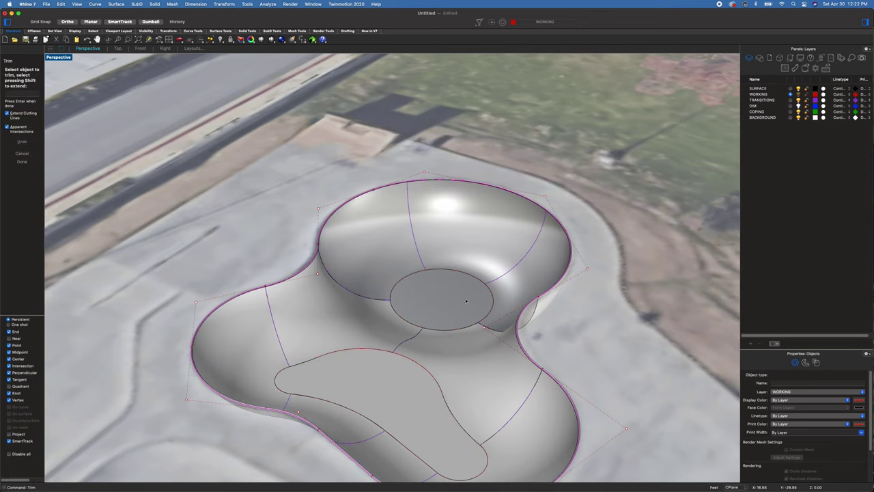
{"action": "key", "text": "Escape"}
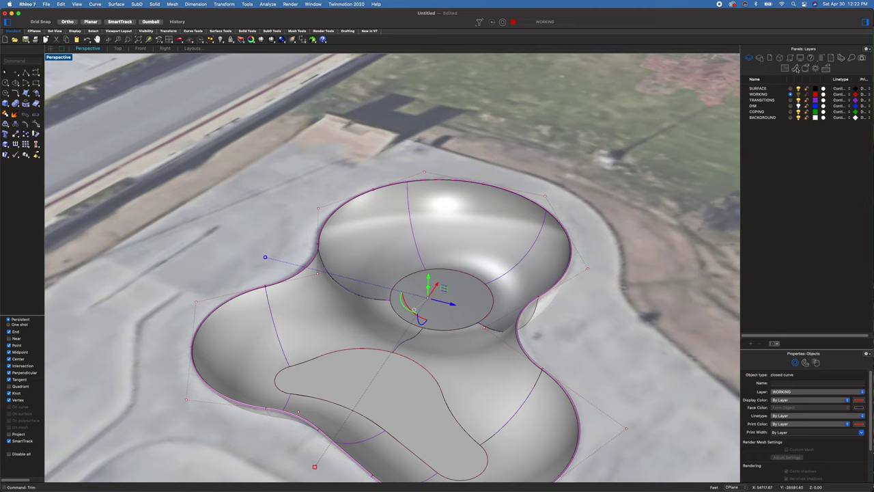
Lower the object transparency of the SAT IMAGE Harbor City material to its minimum
{"action": "left_click", "coordinate": [795, 68]}
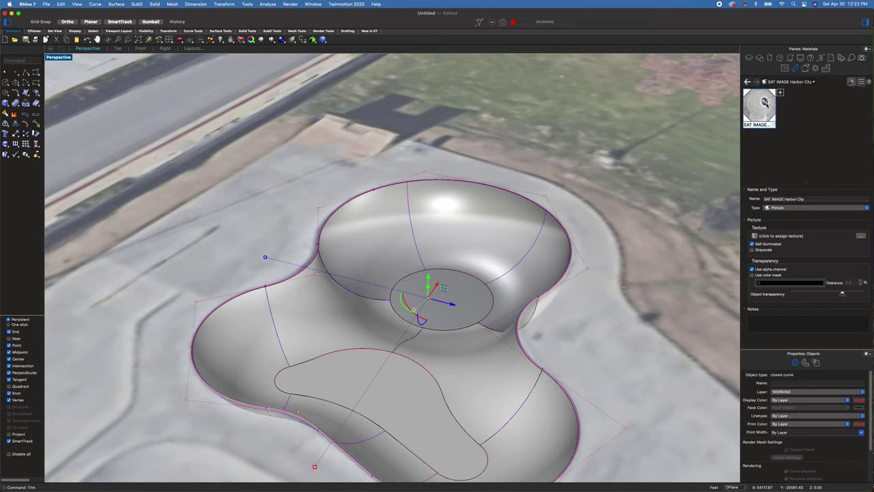
{"action": "left_click_drag", "start_coordinate": [843, 292], "coordinate": [781, 293]}
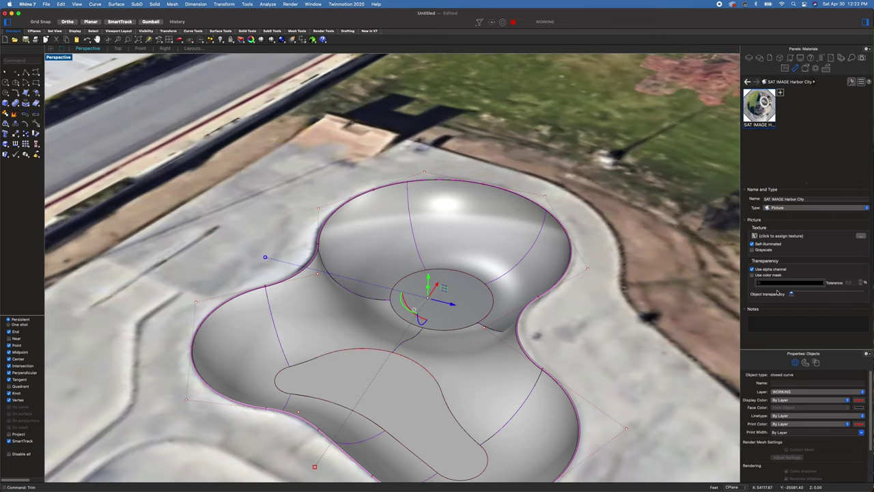
{"action": "left_click", "coordinate": [663, 183]}
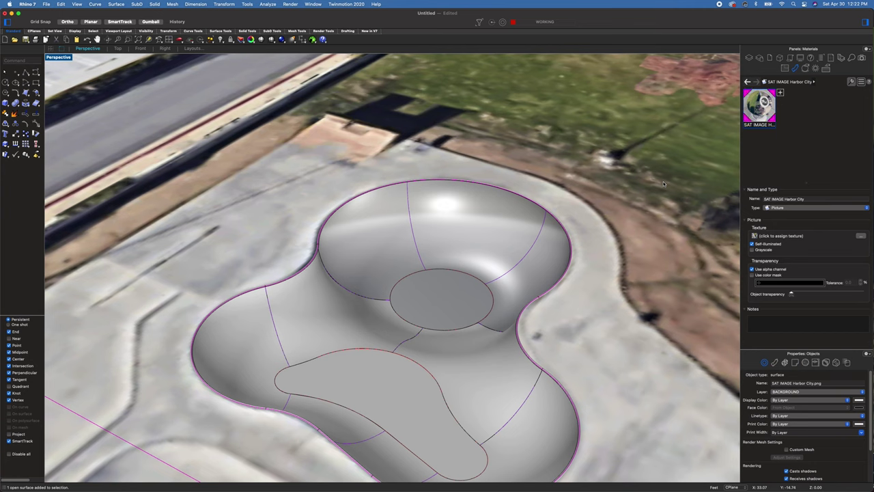
Lock the BACKGROUND layer that holds the trimmed satellite image
{"action": "left_click", "coordinate": [749, 58]}
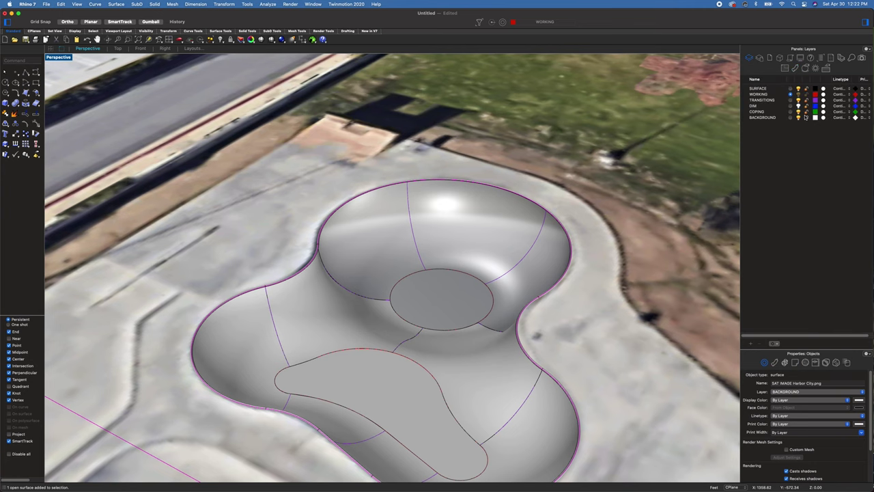
{"action": "left_click", "coordinate": [806, 117]}
{"action": "scroll", "coordinate": [574, 263], "scroll_direction": "down", "scroll_amount": 6}
{"action": "right_click_drag", "start_coordinate": [604, 281], "coordinate": [523, 280]}
{"action": "scroll", "coordinate": [600, 262], "scroll_direction": "up", "scroll_amount": 4}
Make TRANSITIONS the current layer and hide the WORKING layer, leaving the bowl surfaces and satellite image in view
{"action": "left_click", "coordinate": [791, 100]}
{"action": "right_click_drag", "start_coordinate": [547, 294], "coordinate": [483, 316]}
{"action": "scroll", "coordinate": [391, 306], "scroll_direction": "up", "scroll_amount": 2}
{"action": "right_click_drag", "start_coordinate": [390, 306], "coordinate": [544, 313]}
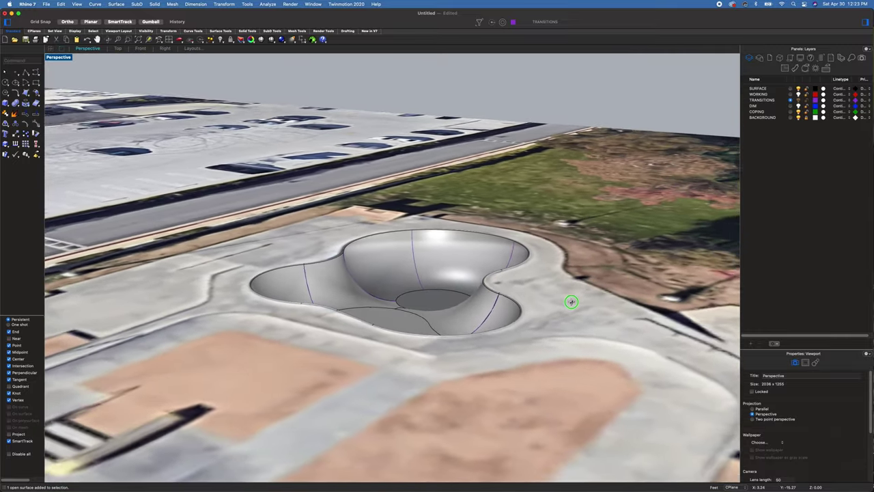